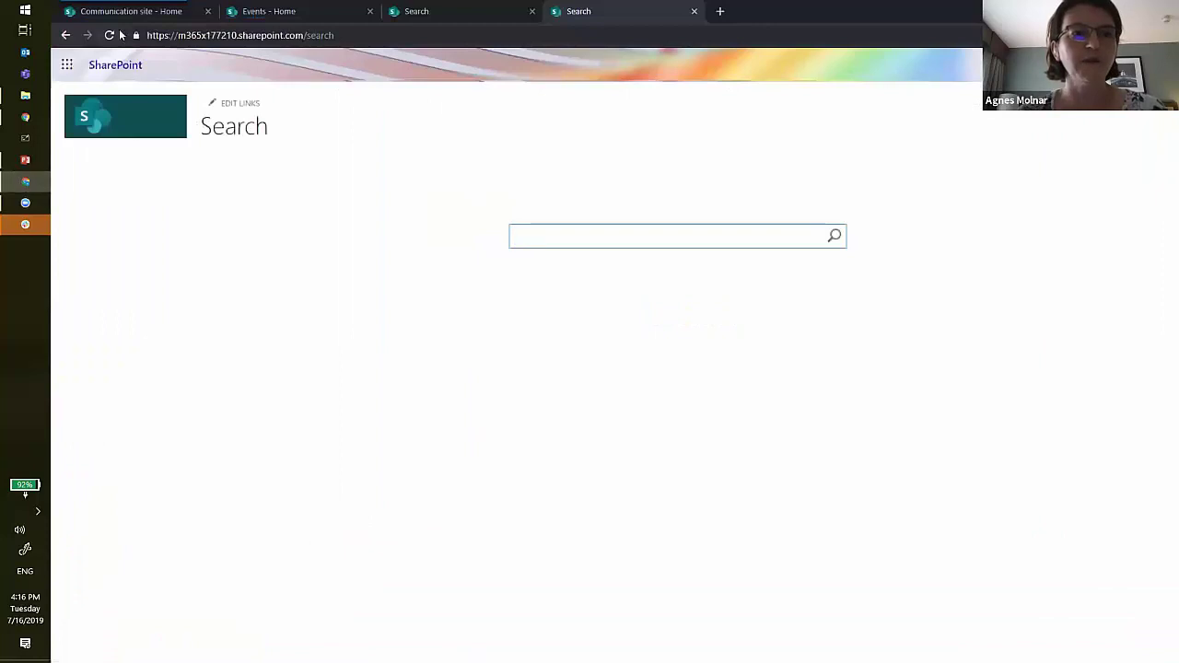
Step: Open the Events site's document library and browse to the 07 - SE webinar folder inside 2019
{"action": "left_click", "coordinate": [121, 12]}
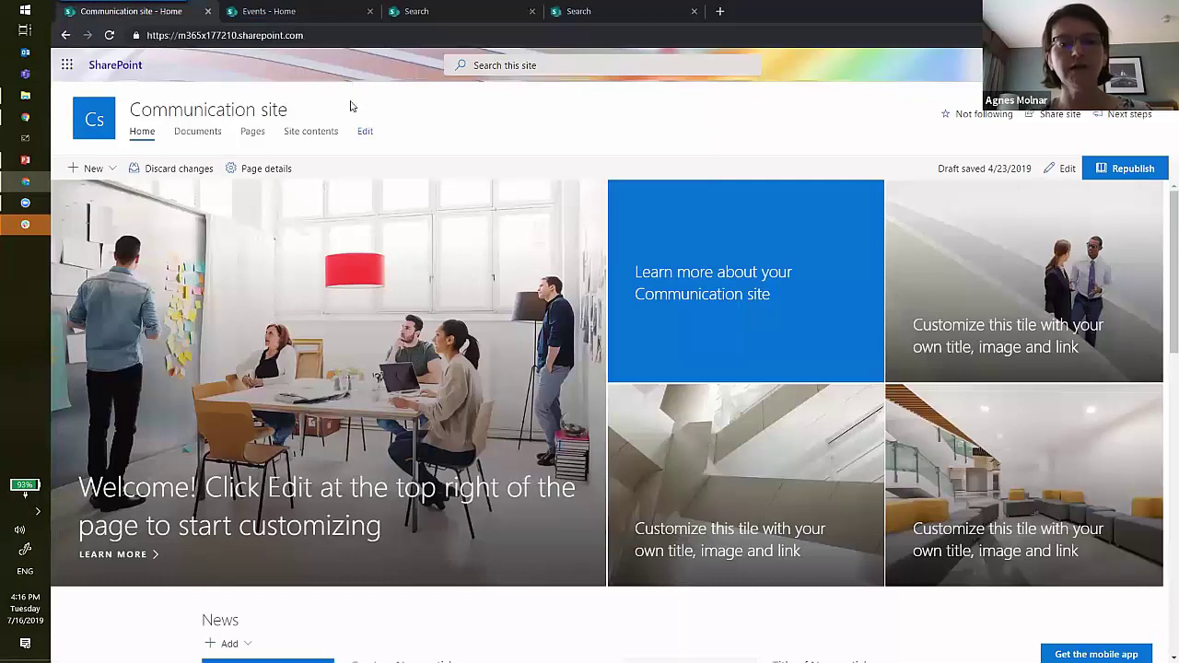
{"action": "left_click", "coordinate": [333, 16]}
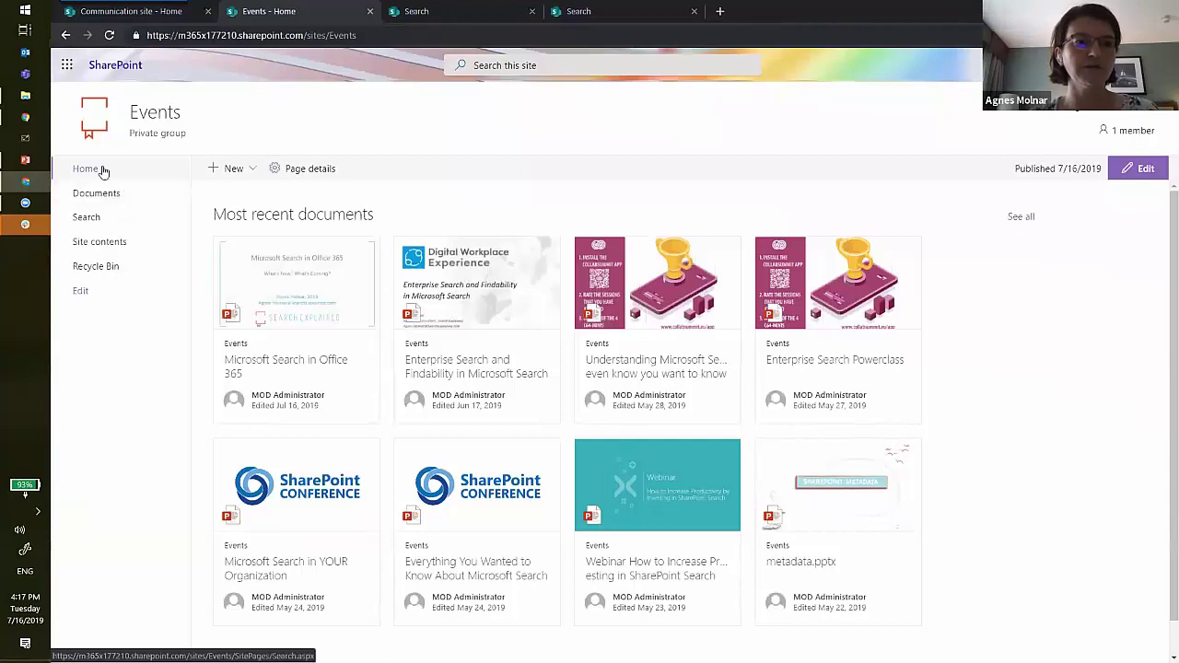
{"action": "left_click", "coordinate": [103, 196]}
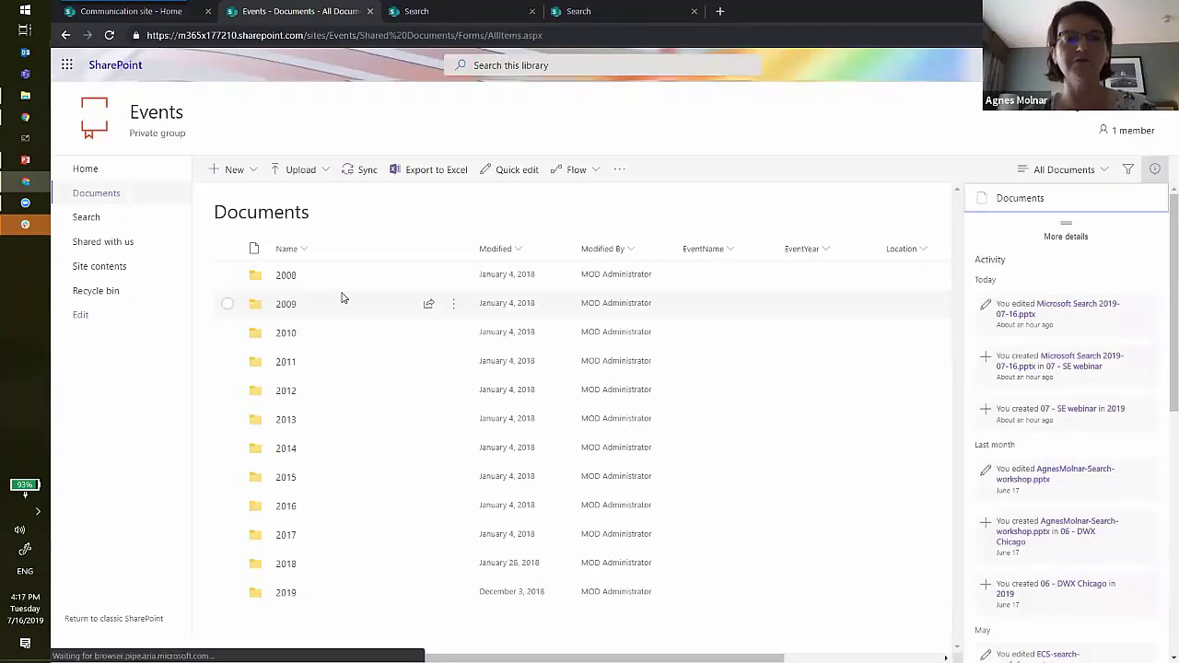
{"action": "left_click", "coordinate": [286, 594]}
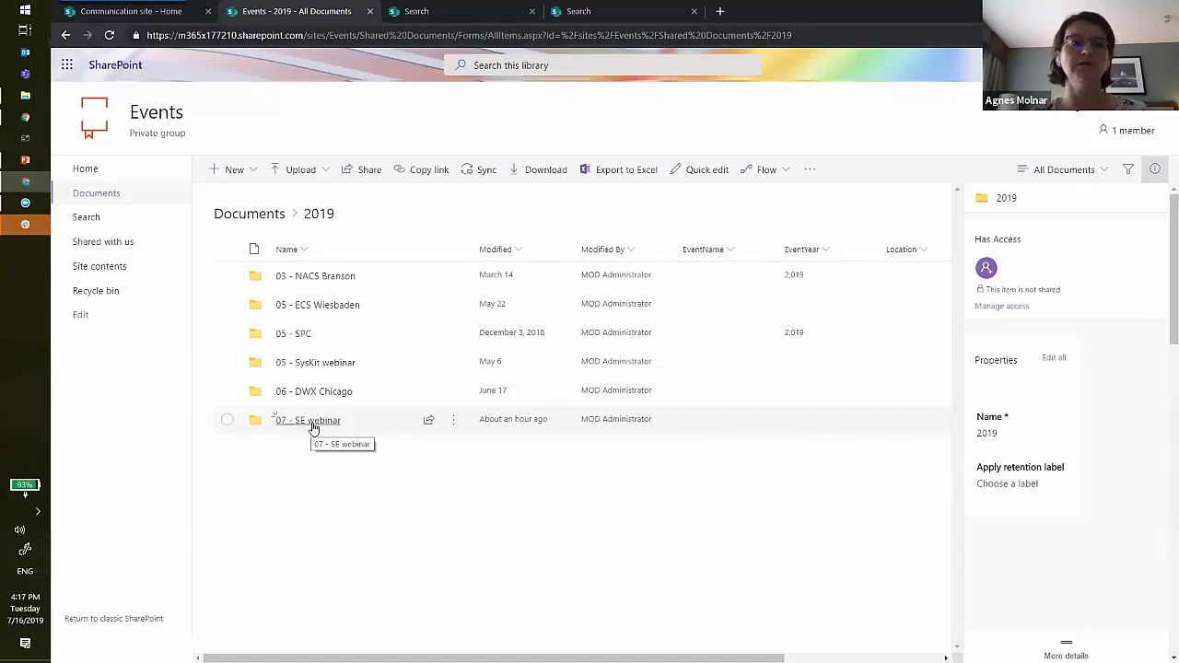
{"action": "left_click", "coordinate": [312, 423]}
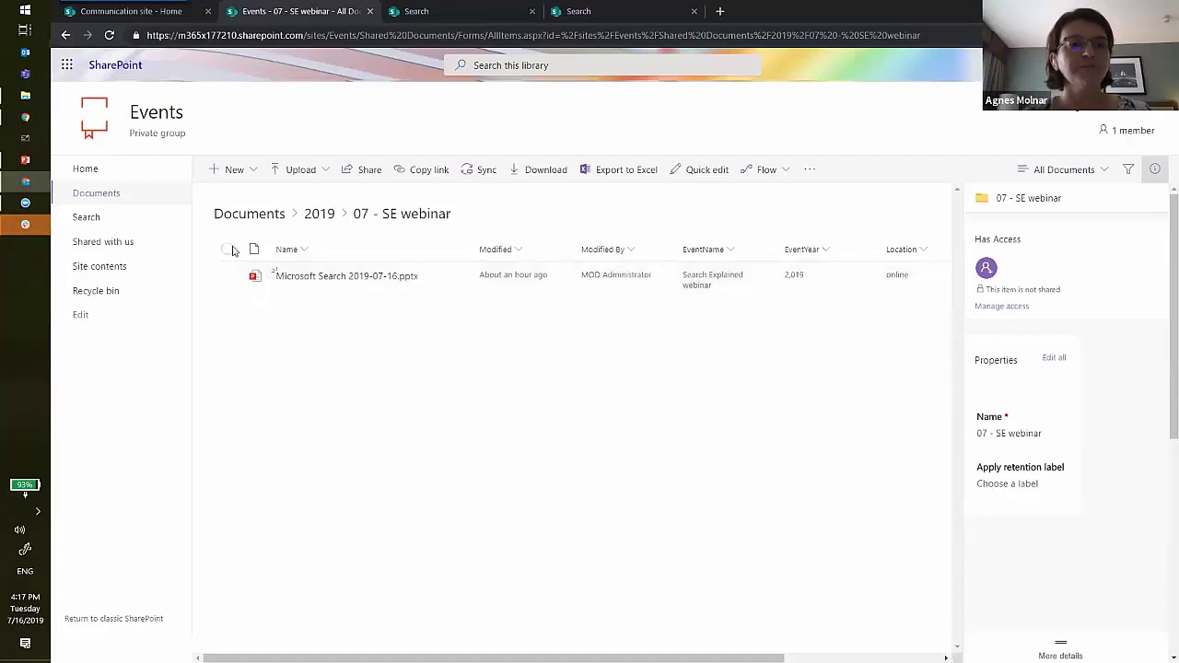
Step: Return to the Events site's home page and examine the Most recent documents section
{"action": "left_click", "coordinate": [88, 172]}
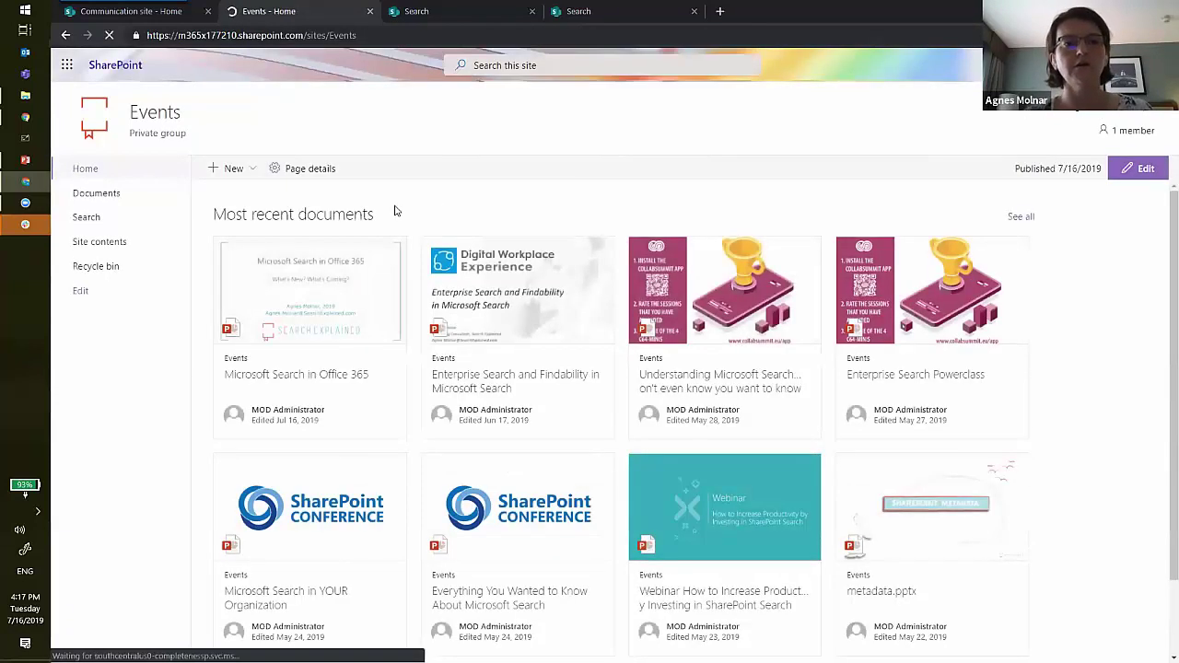
{"action": "left_click_drag", "start_coordinate": [376, 215], "coordinate": [214, 214]}
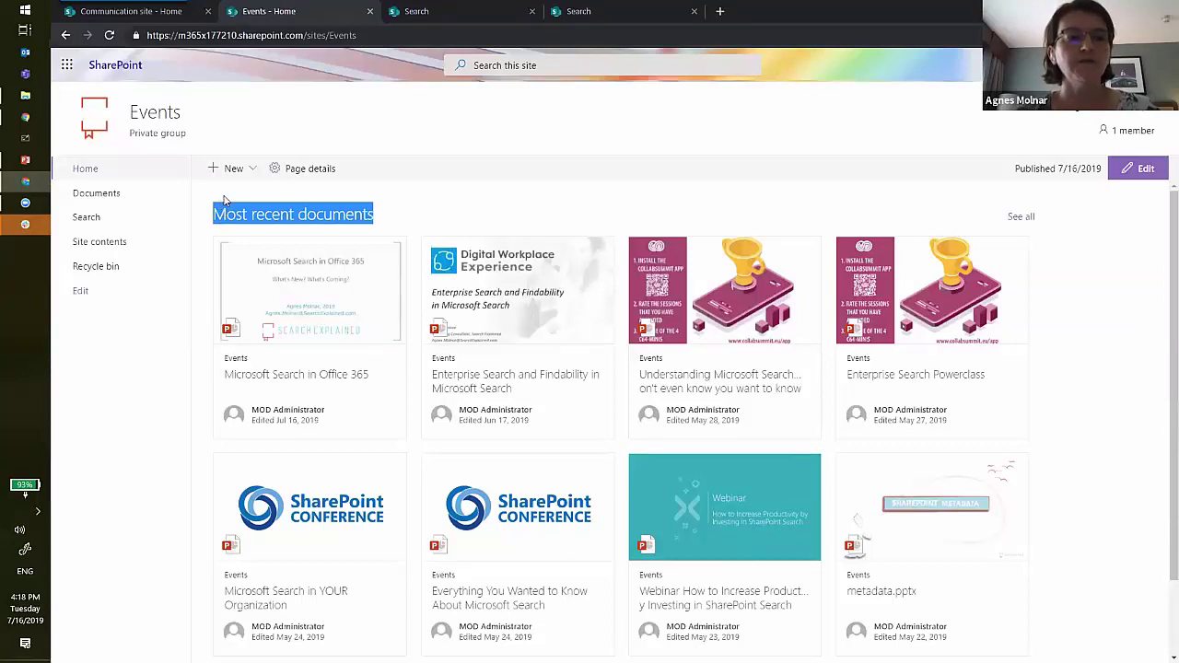
{"action": "left_click", "coordinate": [220, 204]}
Step: Search the Communication site for "marketing" and look through the full list of results
{"action": "left_click", "coordinate": [129, 11]}
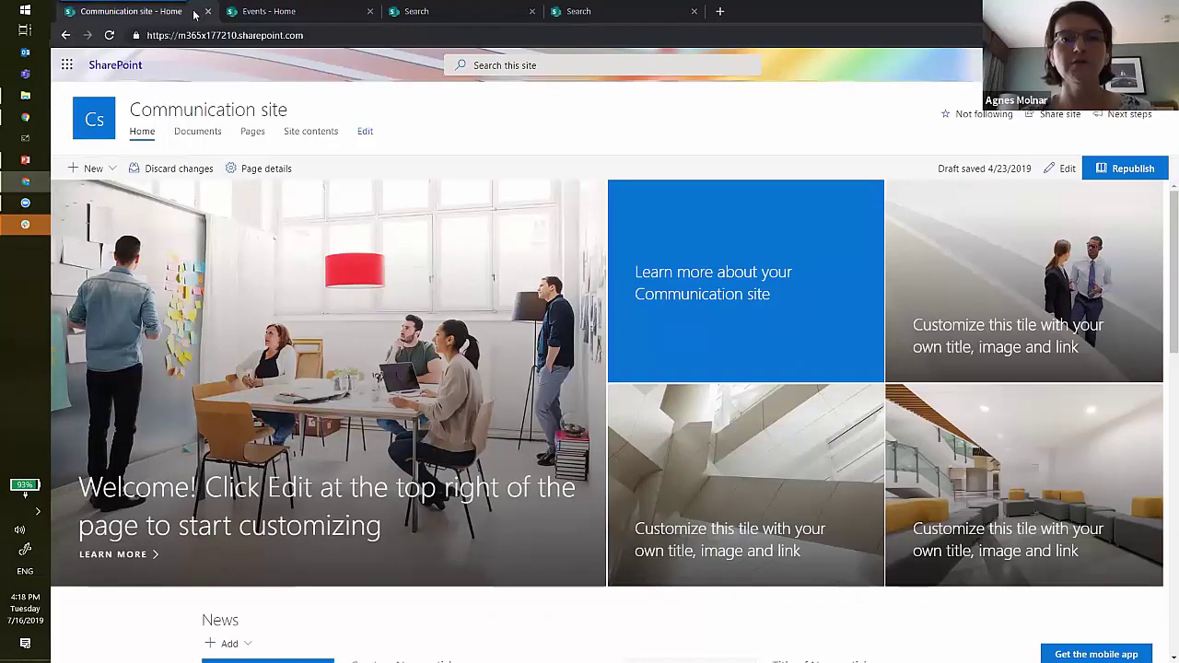
{"action": "left_click", "coordinate": [498, 64]}
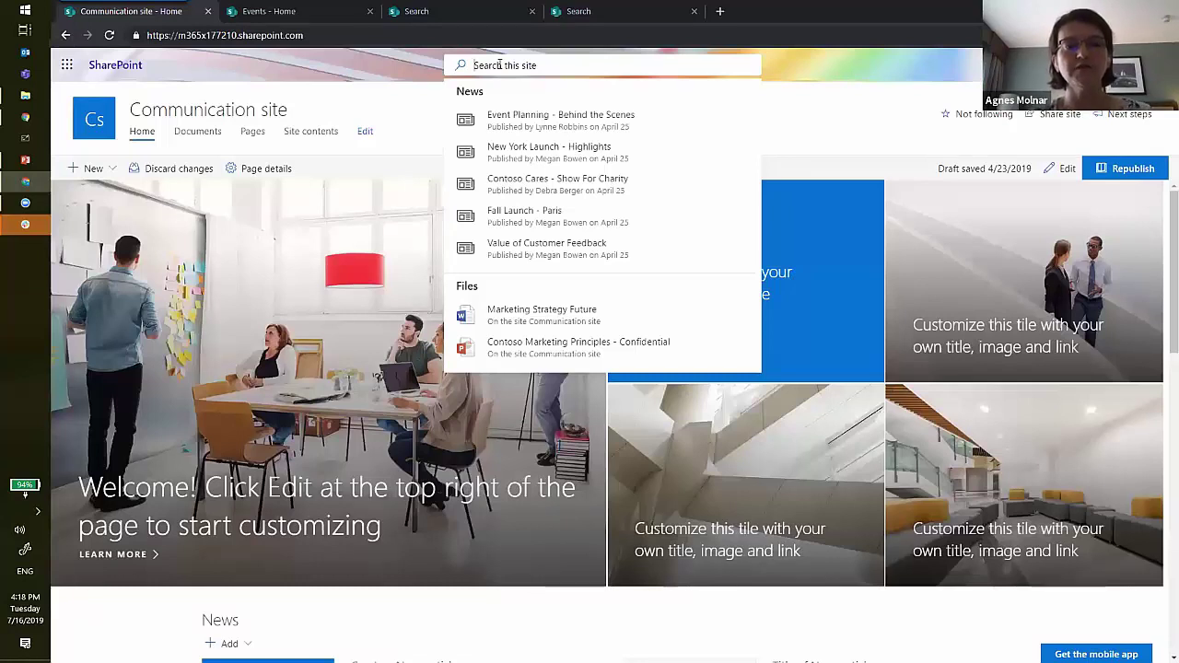
{"action": "type", "text": "marketing"}
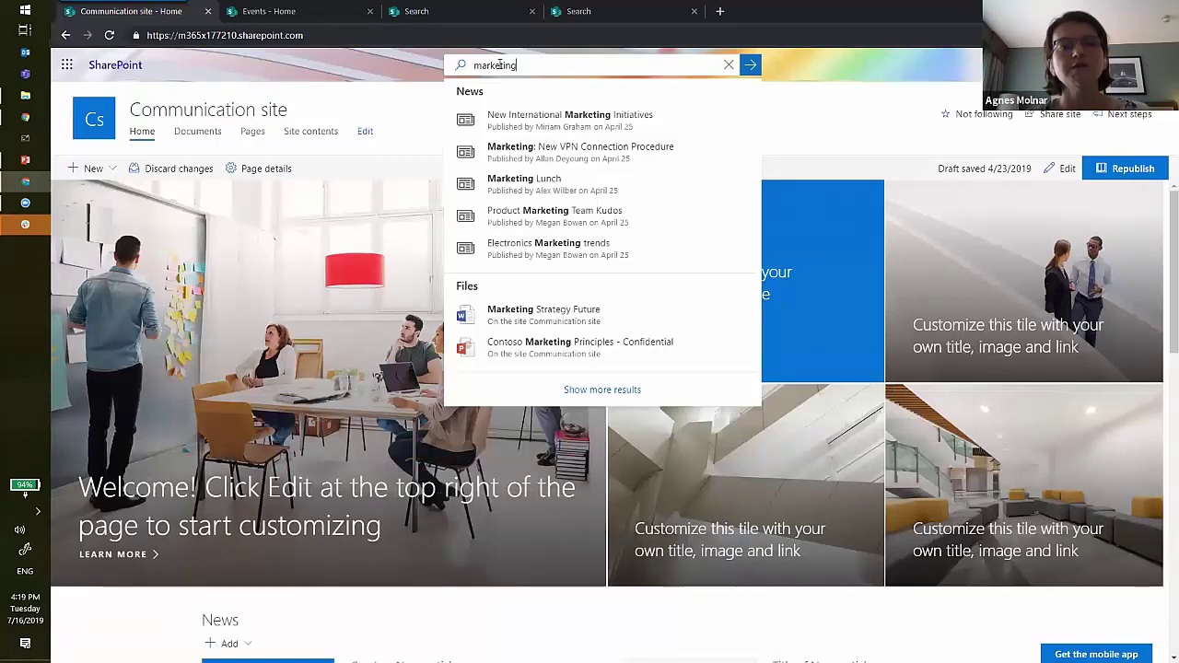
{"action": "left_click", "coordinate": [602, 390]}
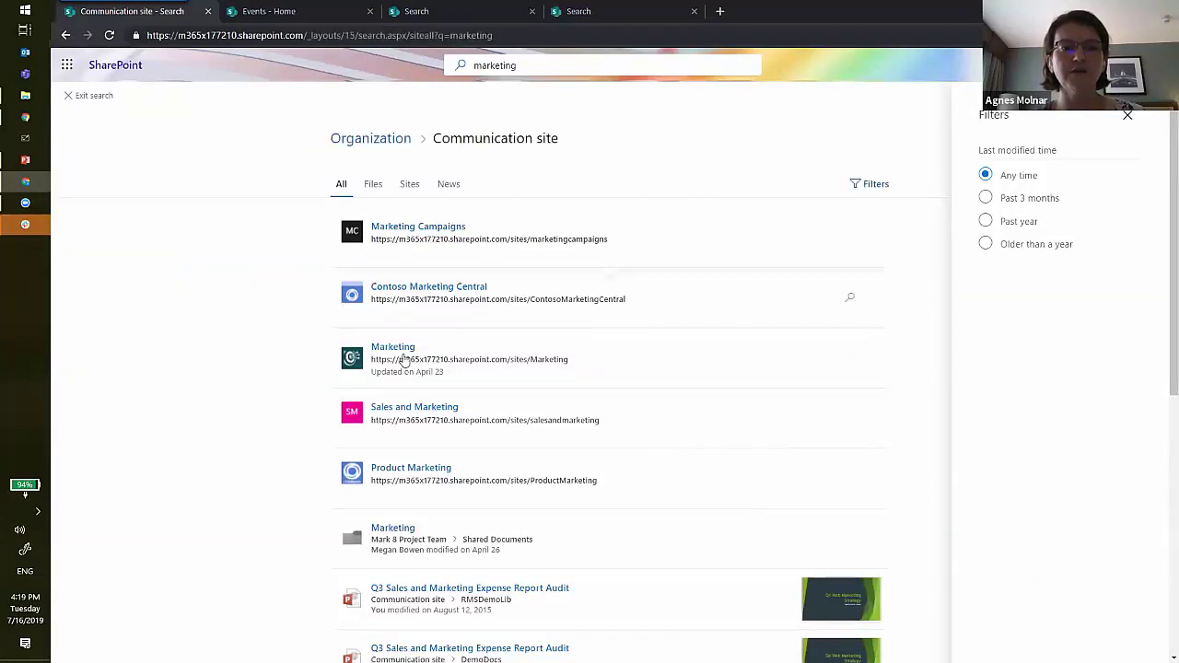
{"action": "scroll", "coordinate": [285, 476], "scroll_direction": "down", "scroll_amount": 4}
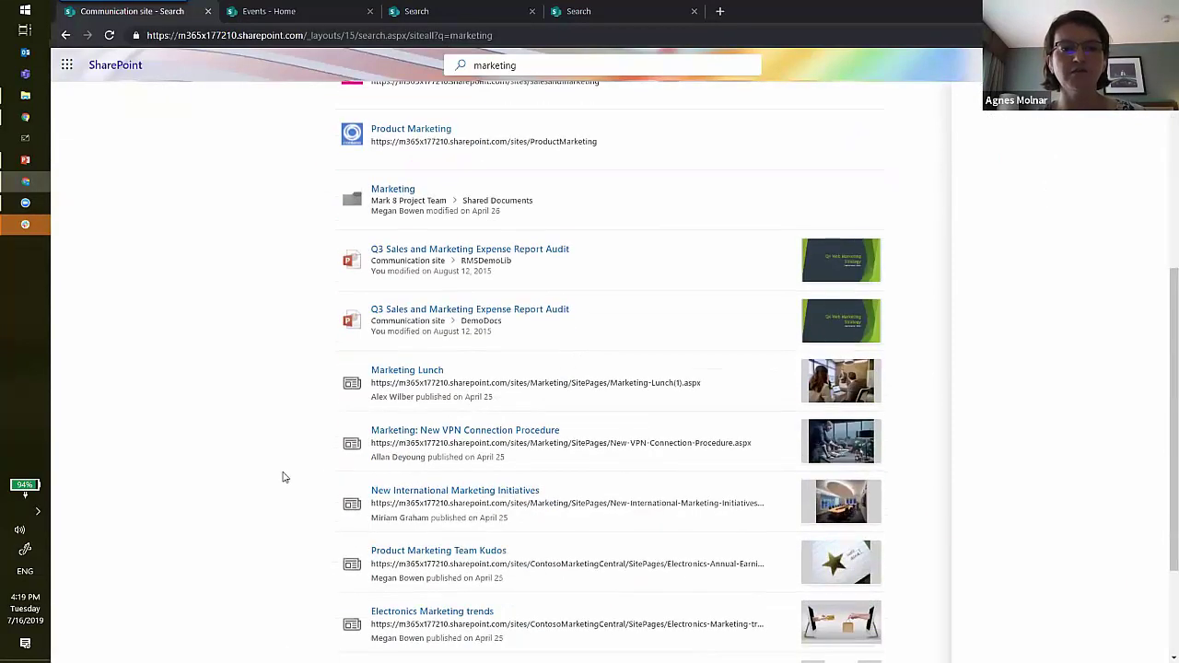
{"action": "scroll", "coordinate": [284, 476], "scroll_direction": "down", "scroll_amount": 2}
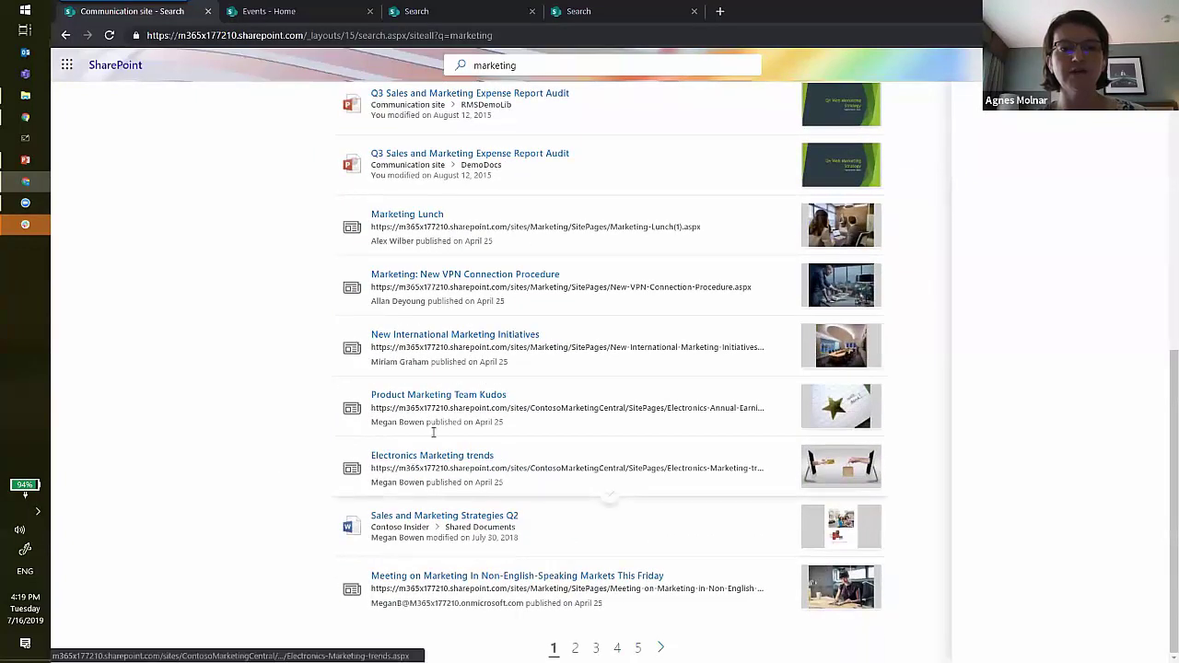
{"action": "scroll", "coordinate": [433, 429], "scroll_direction": "up", "scroll_amount": 6}
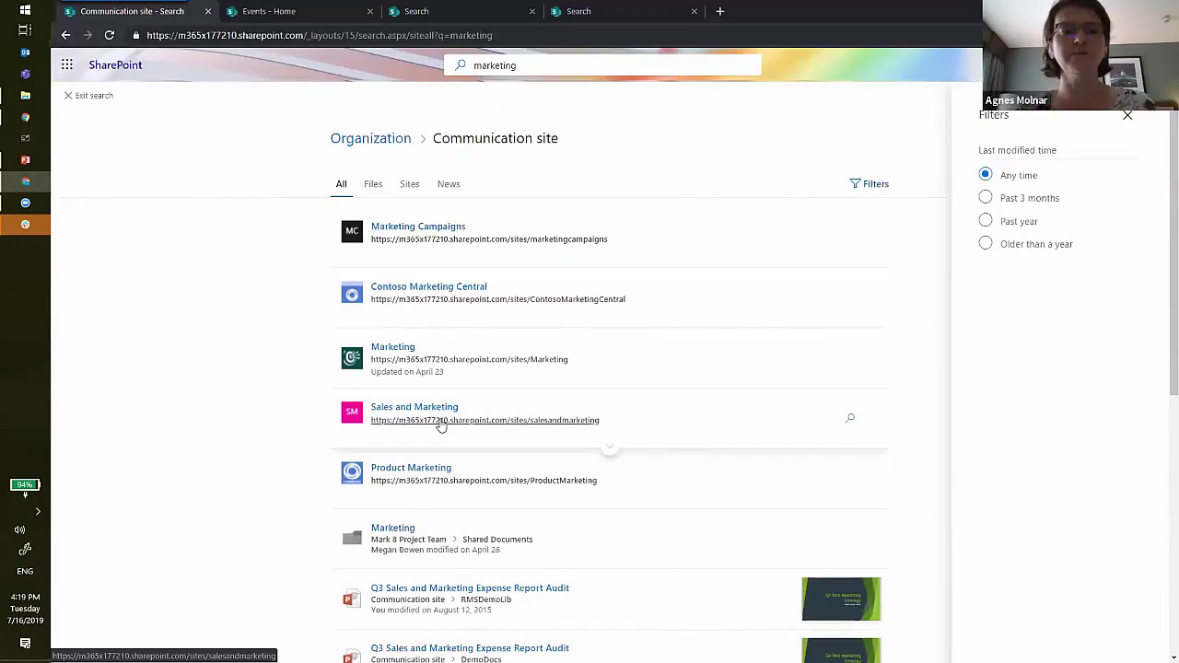
Step: Limit the results to files and preview the Marketing folder and the first Q3 Sales and Marketing Expense Report Audit
{"action": "left_click", "coordinate": [373, 184]}
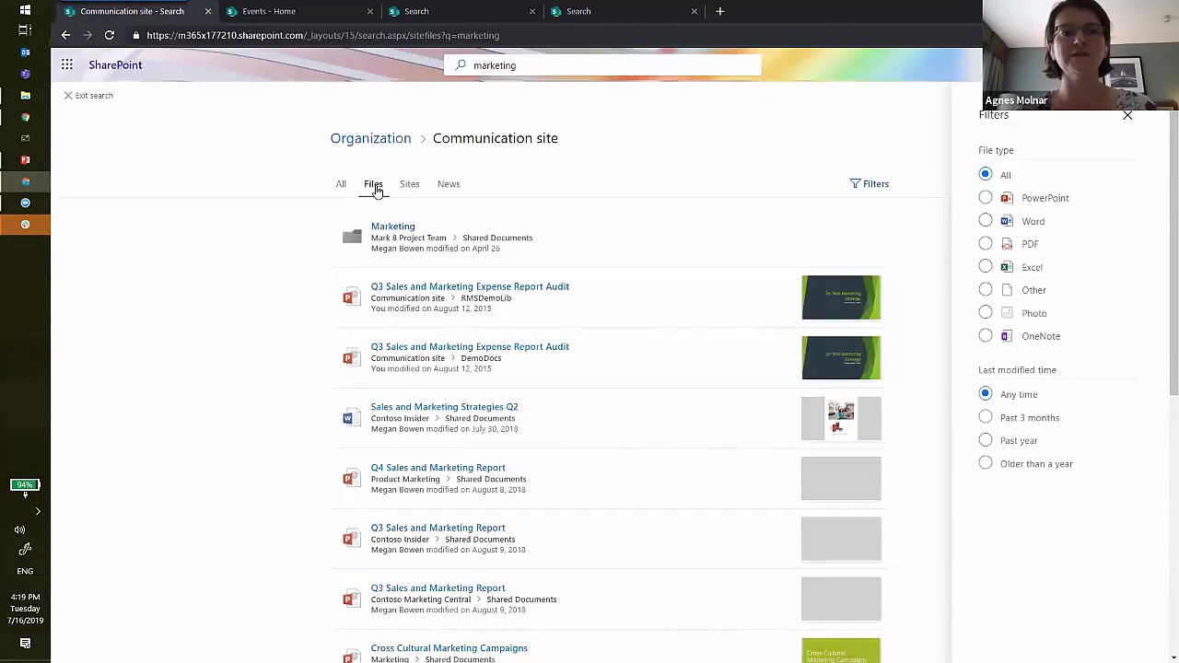
{"action": "left_click", "coordinate": [607, 269]}
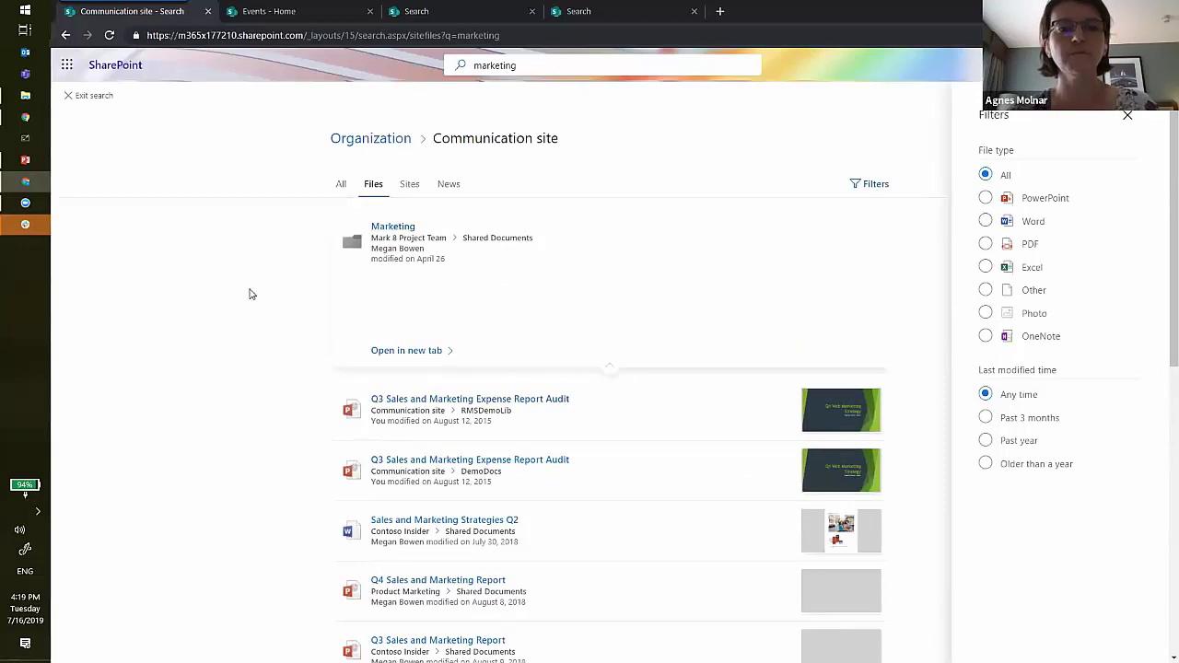
{"action": "left_click", "coordinate": [611, 370]}
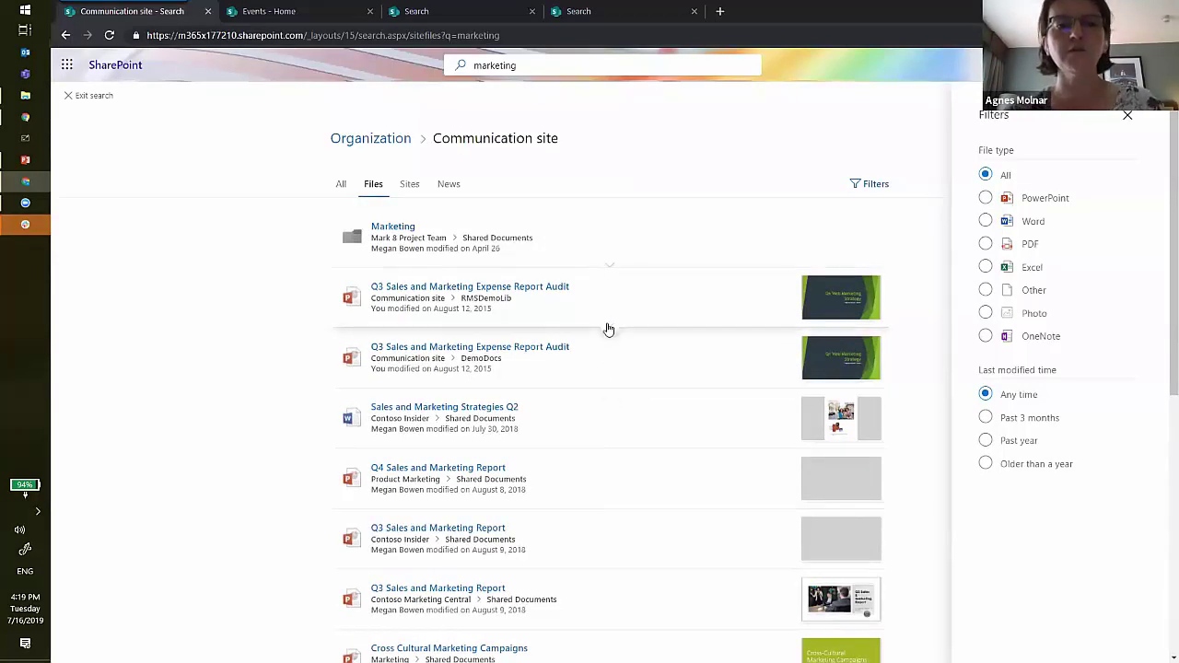
{"action": "left_click", "coordinate": [608, 329]}
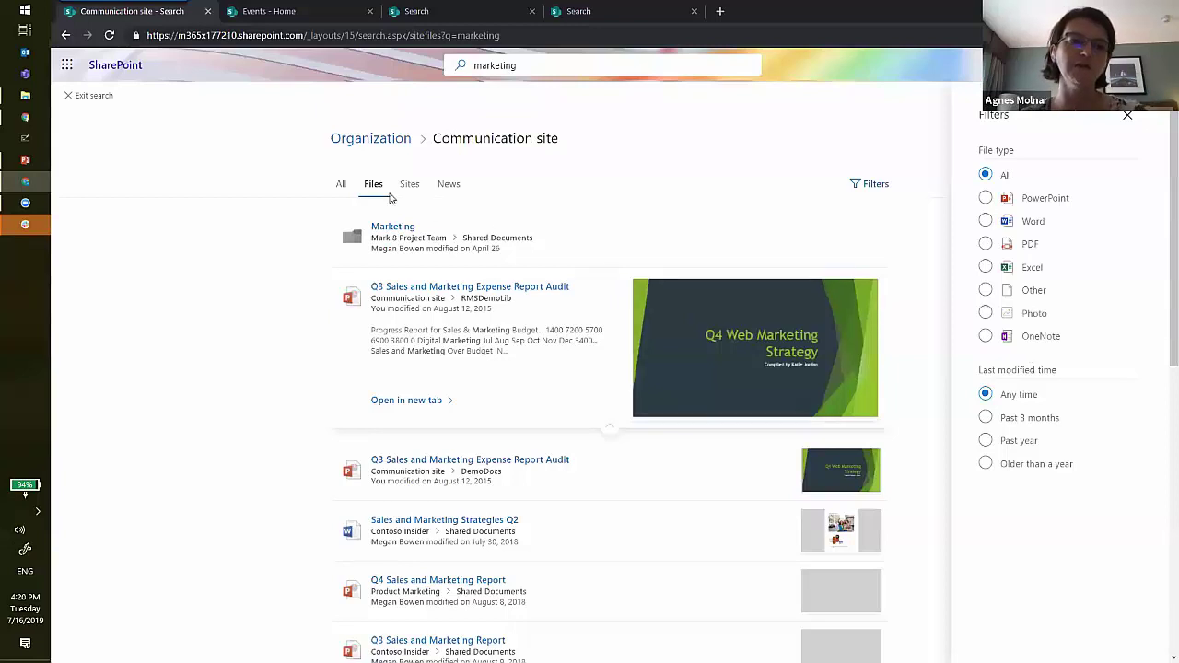
Step: Return to all result types and examine the Last modified time filter
{"action": "left_click", "coordinate": [341, 186]}
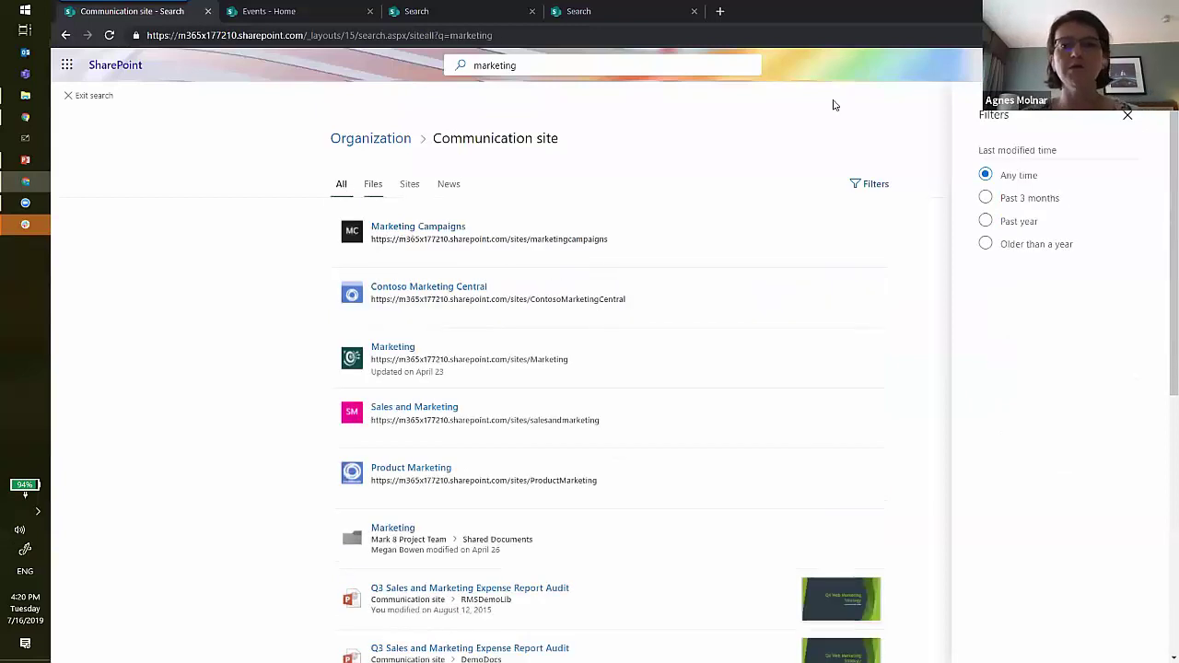
{"action": "left_click_drag", "start_coordinate": [980, 150], "coordinate": [1059, 152]}
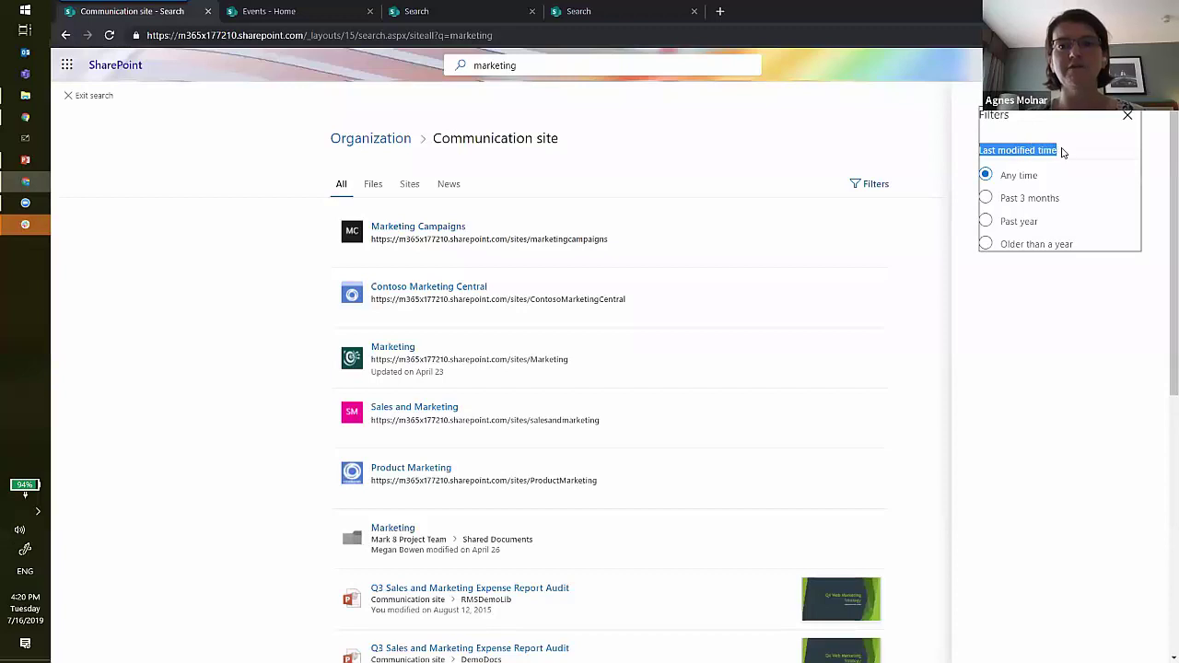
{"action": "left_click", "coordinate": [1061, 152]}
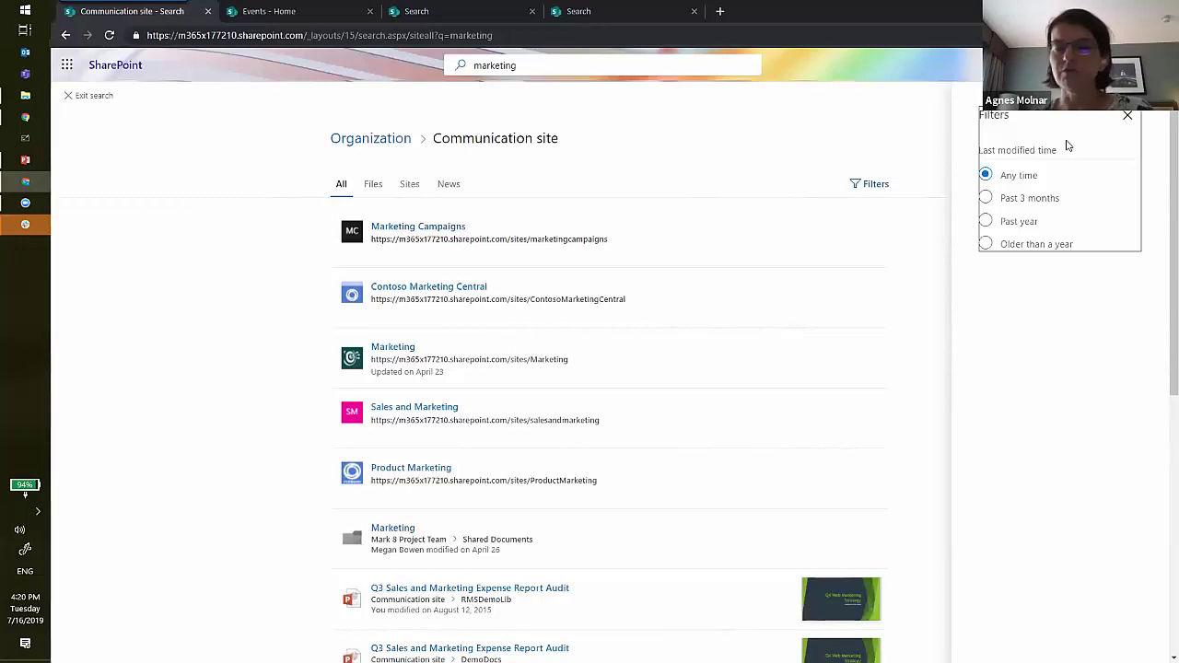
Step: Search the Events site for "marketing", look through the full results, and limit them to files
{"action": "left_click", "coordinate": [288, 13]}
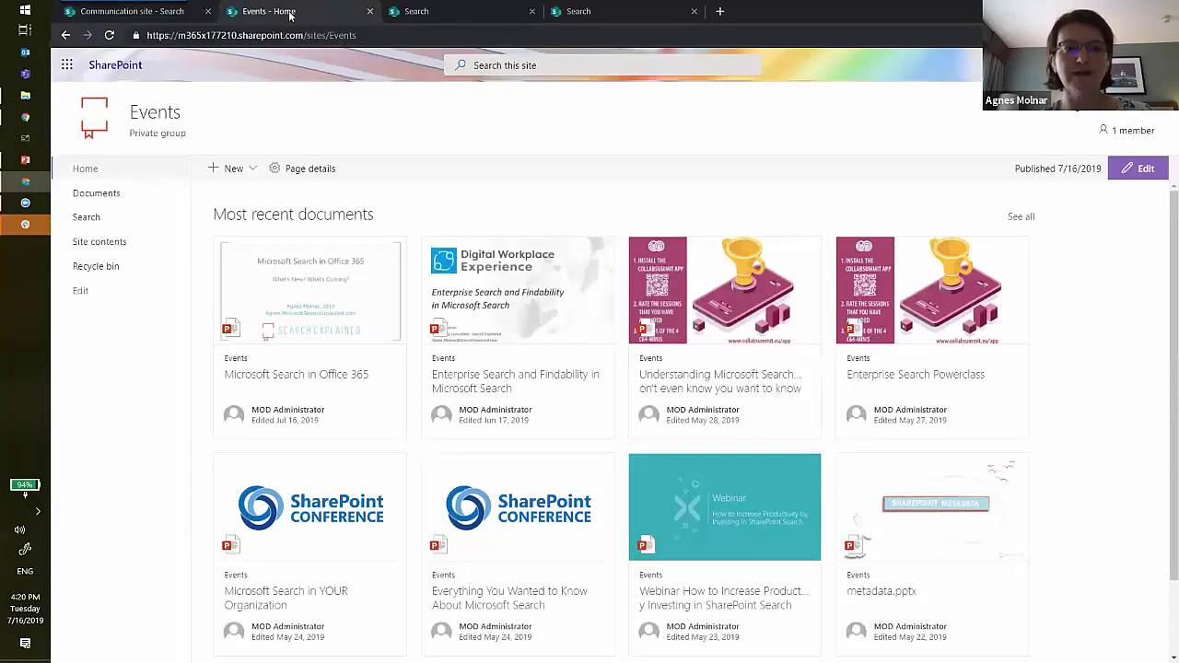
{"action": "left_click", "coordinate": [538, 68]}
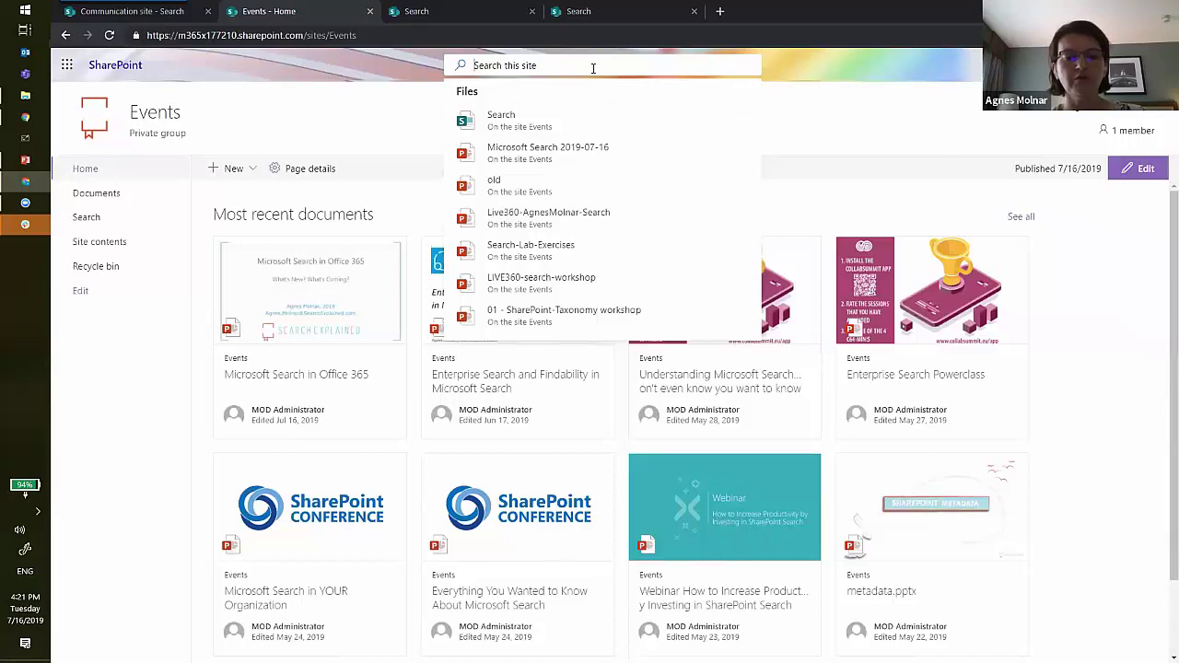
{"action": "type", "text": "marketing"}
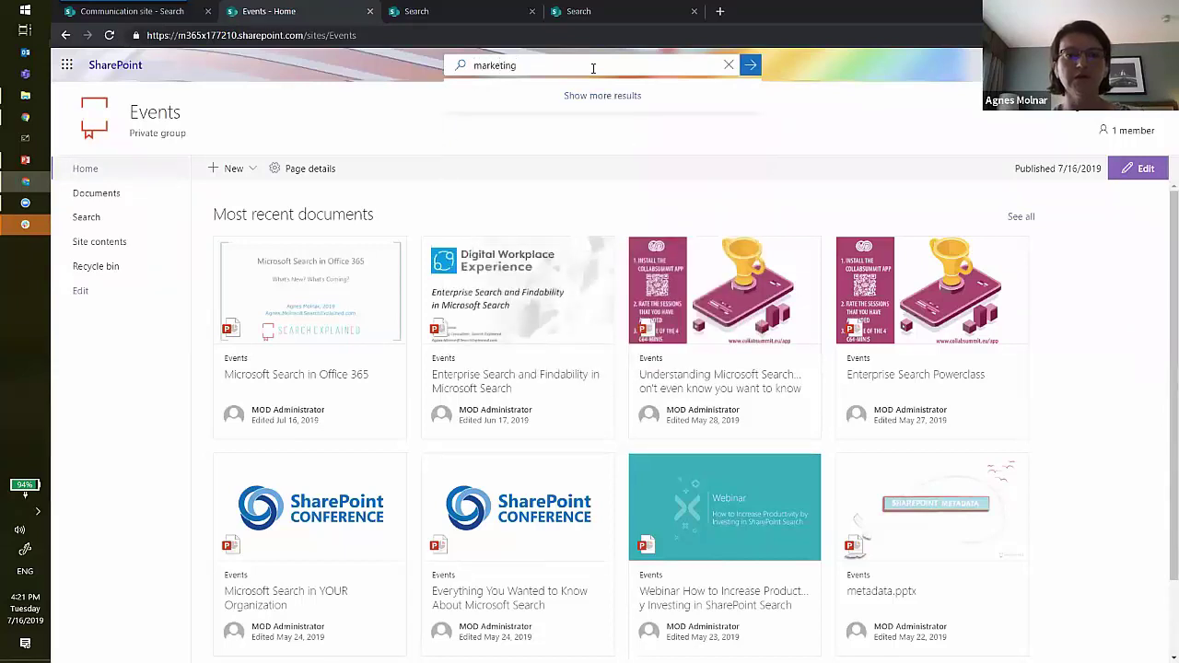
{"action": "left_click", "coordinate": [597, 96]}
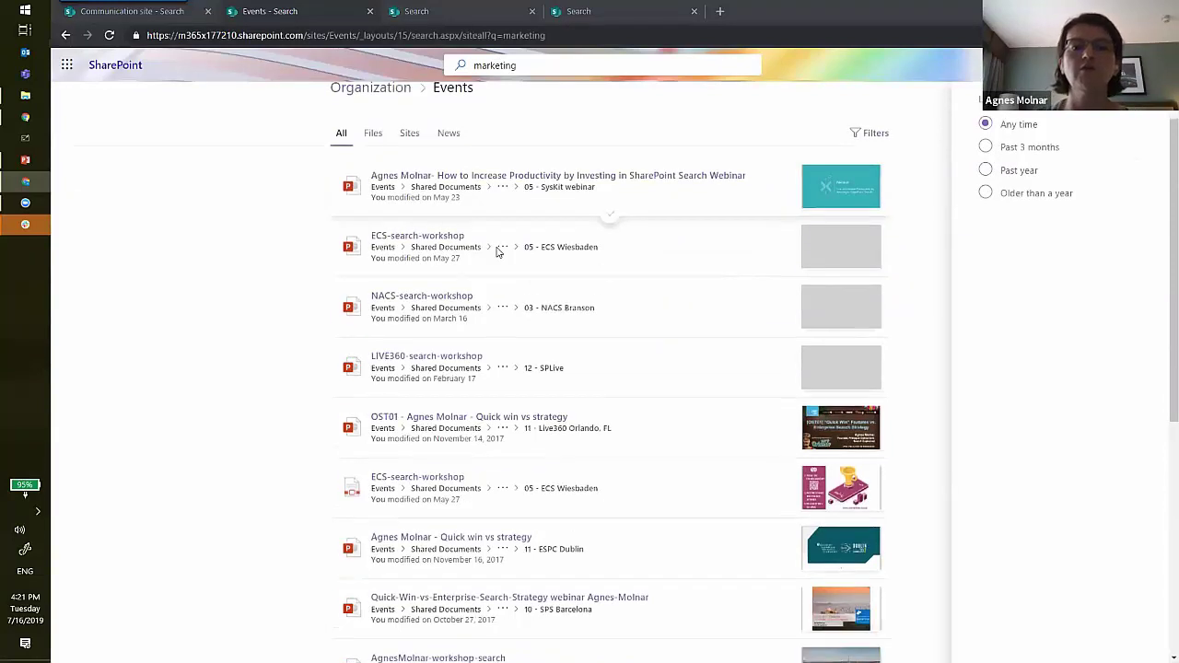
{"action": "scroll", "coordinate": [497, 252], "scroll_direction": "down", "scroll_amount": 3}
{"action": "scroll", "coordinate": [497, 252], "scroll_direction": "up", "scroll_amount": 3}
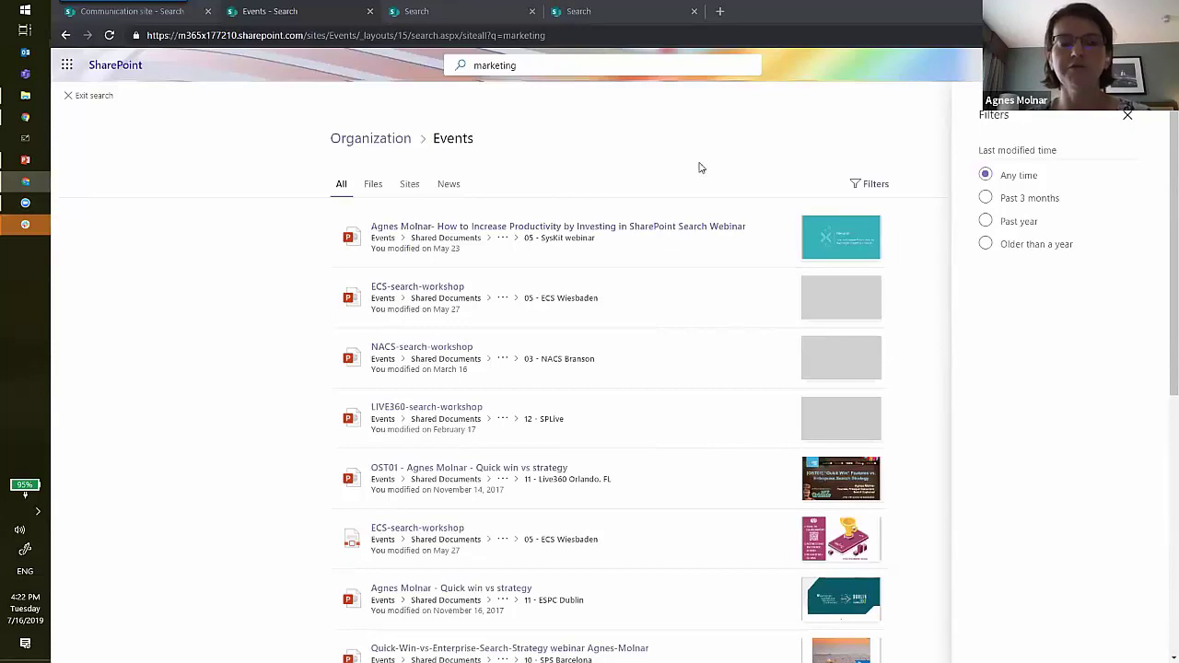
{"action": "left_click", "coordinate": [373, 188]}
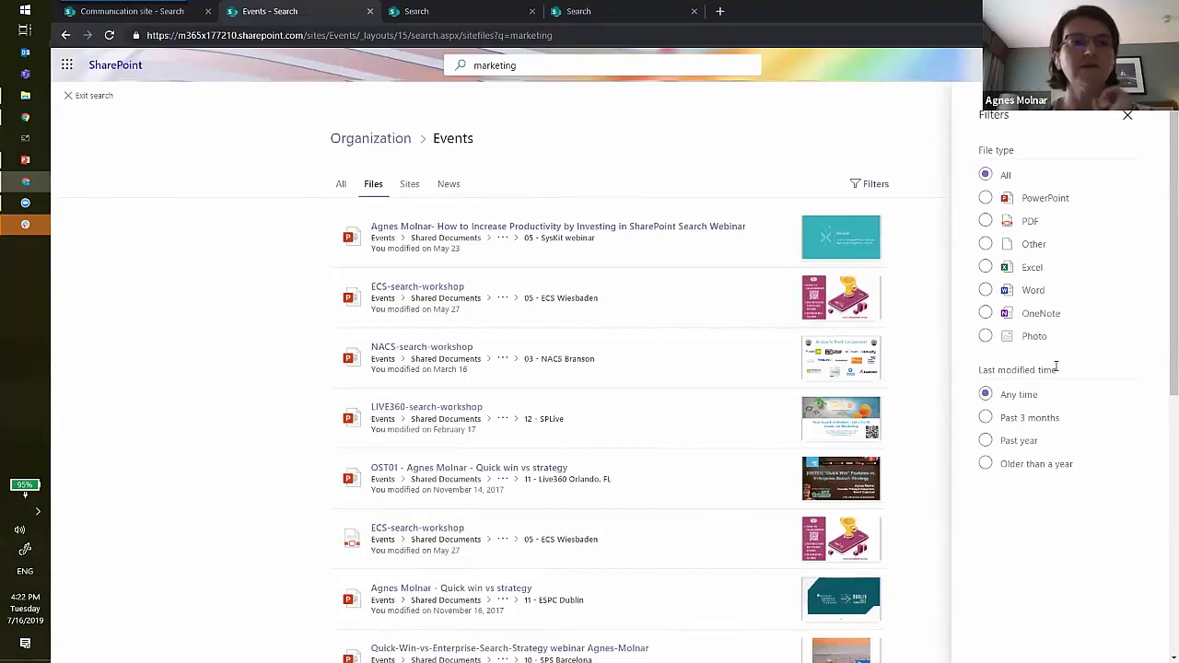
Step: Switch to OneDrive and open the Events shared library
{"action": "left_click", "coordinate": [67, 64]}
{"action": "left_click", "coordinate": [243, 140]}
{"action": "left_click", "coordinate": [245, 153]}
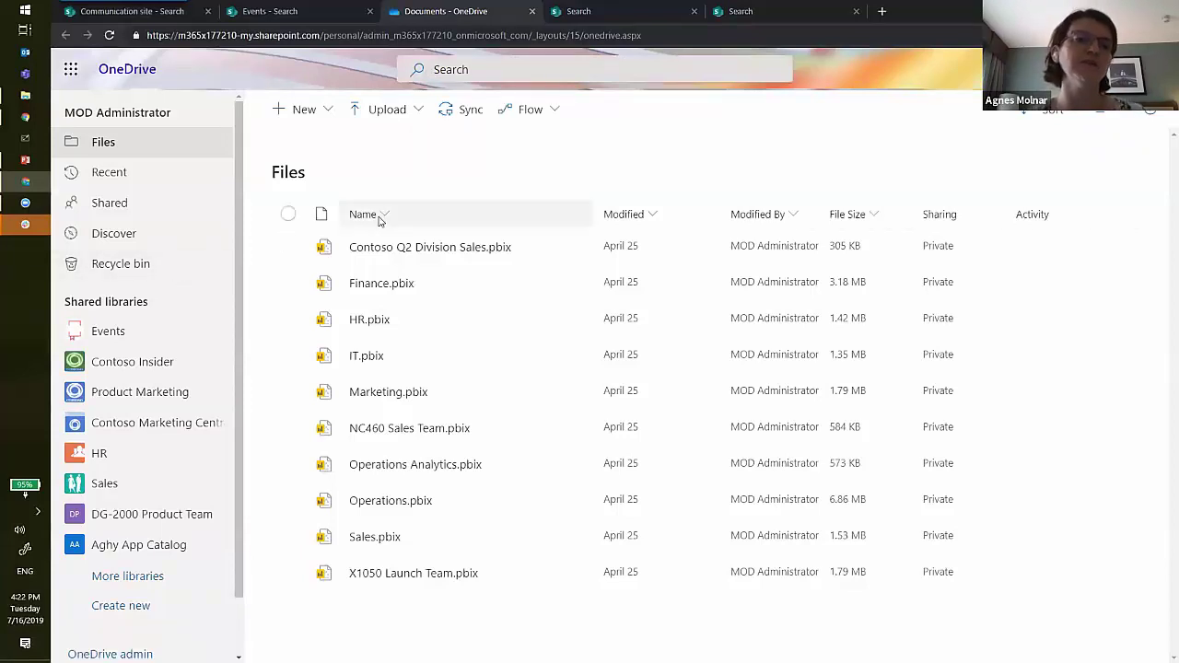
{"action": "left_click", "coordinate": [106, 334]}
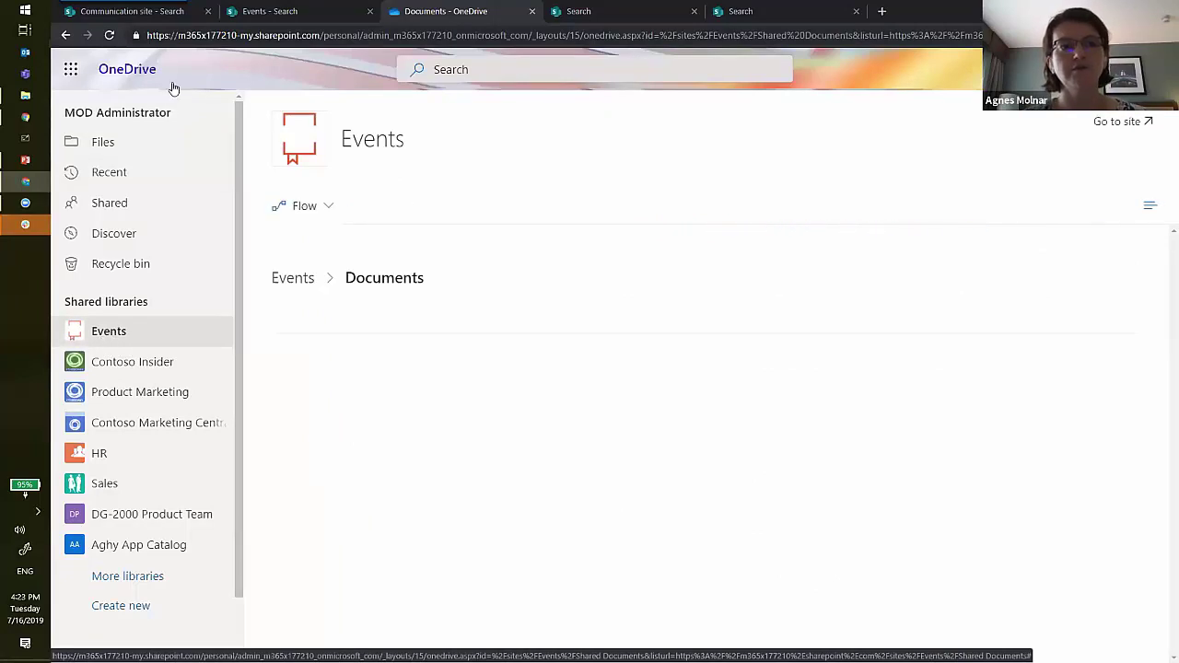
Step: Back on the Events SharePoint site, exit the search results and open the document library
{"action": "left_click", "coordinate": [258, 11]}
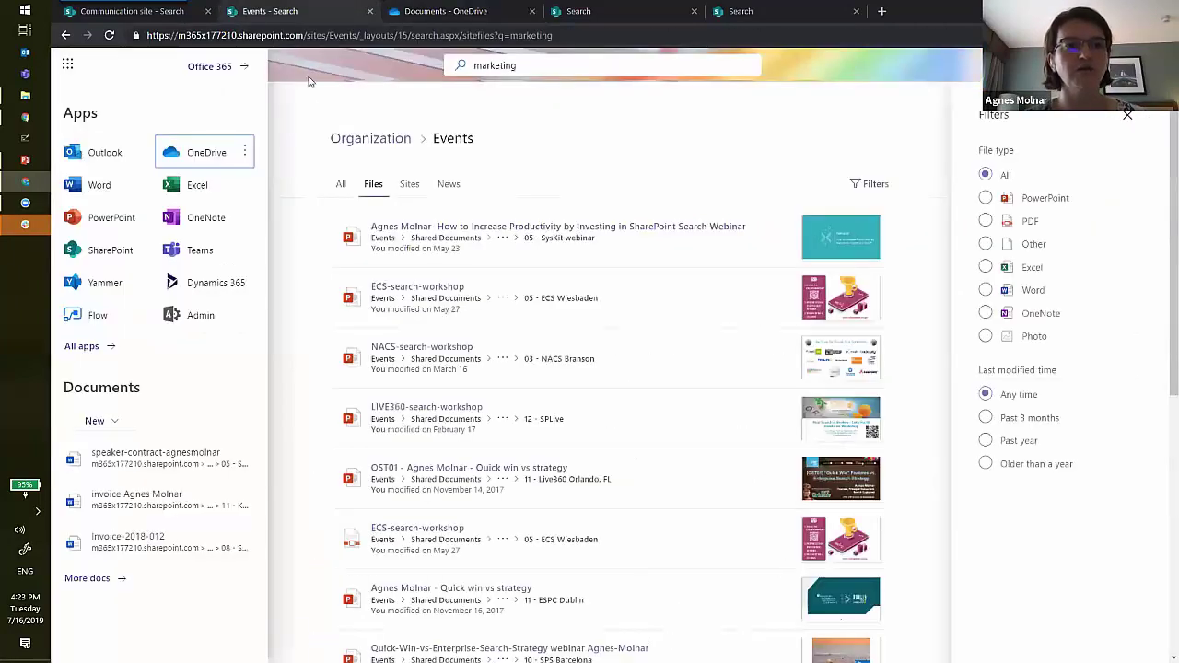
{"action": "left_click", "coordinate": [267, 117]}
{"action": "left_click", "coordinate": [93, 96]}
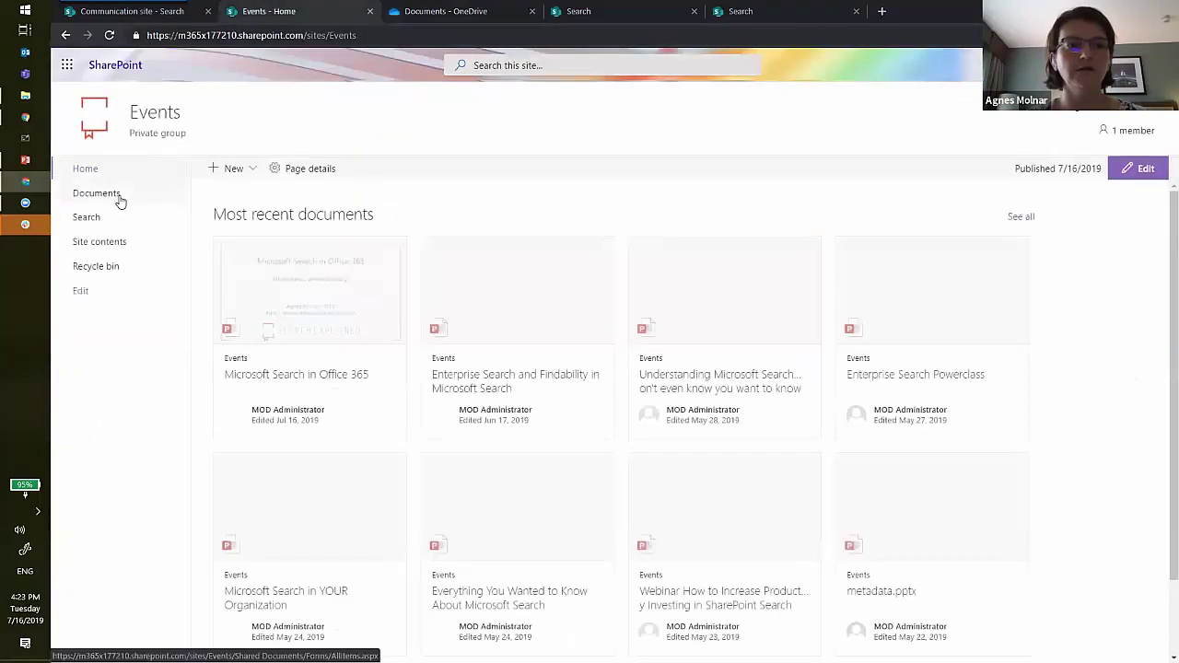
{"action": "left_click", "coordinate": [119, 200]}
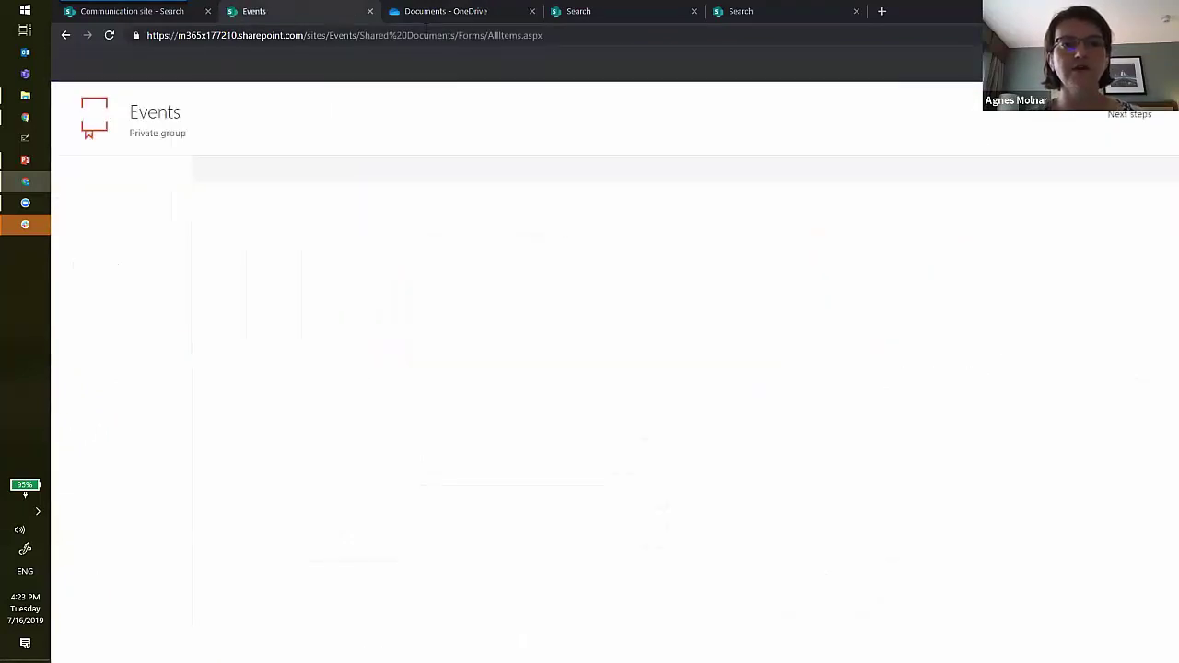
Step: Switch to OneDrive, search for "marketing", show the full results, and select Marketing.pbix
{"action": "left_click", "coordinate": [438, 13]}
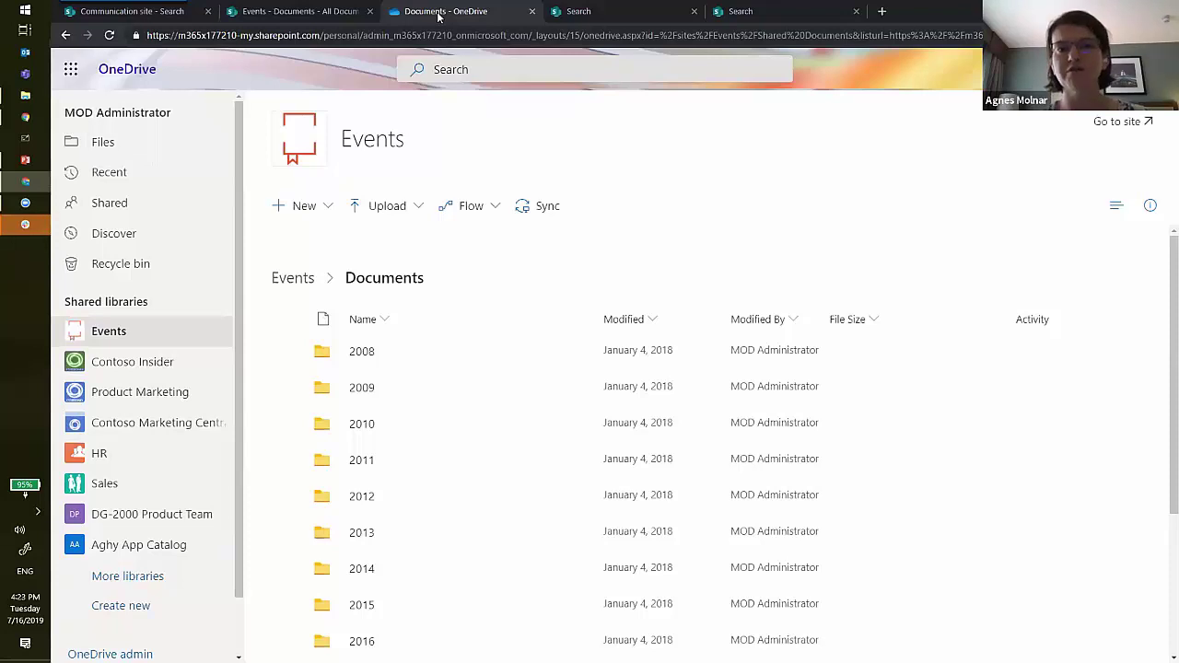
{"action": "left_click", "coordinate": [458, 67]}
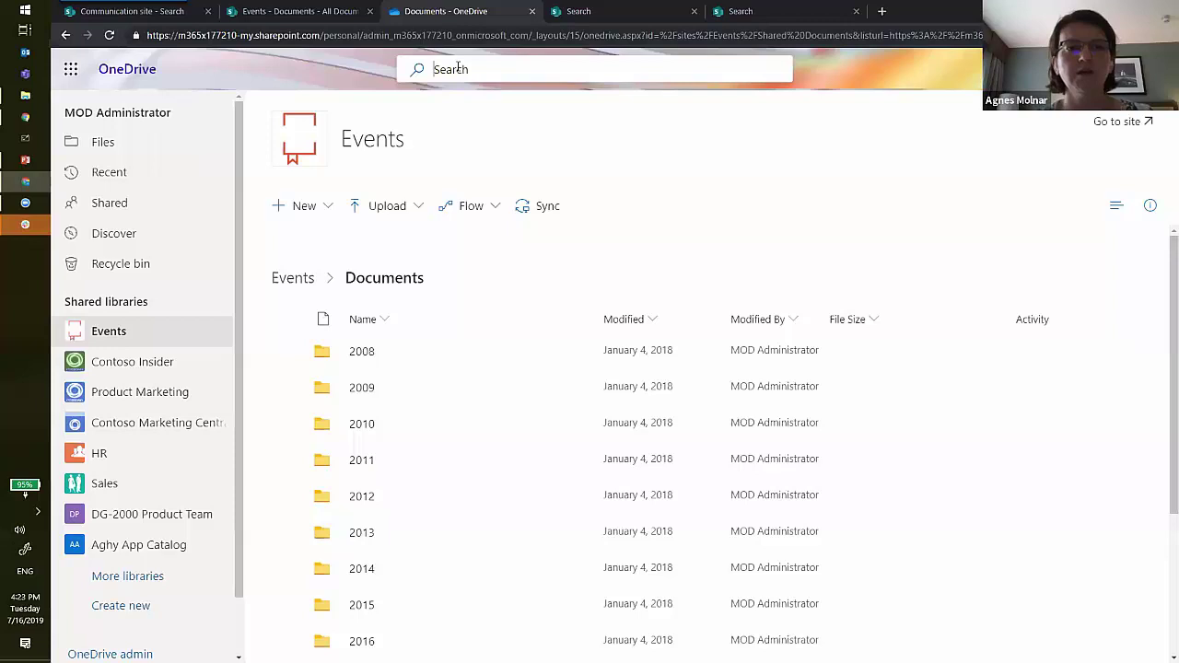
{"action": "type", "text": "marketing"}
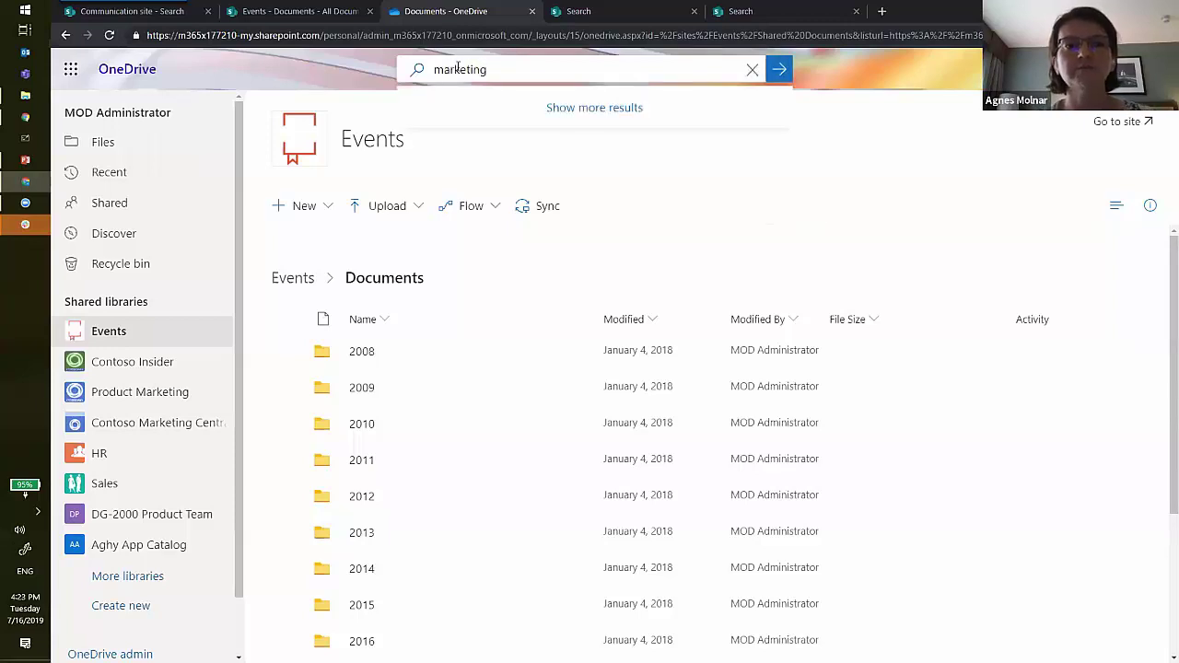
{"action": "left_click", "coordinate": [561, 102]}
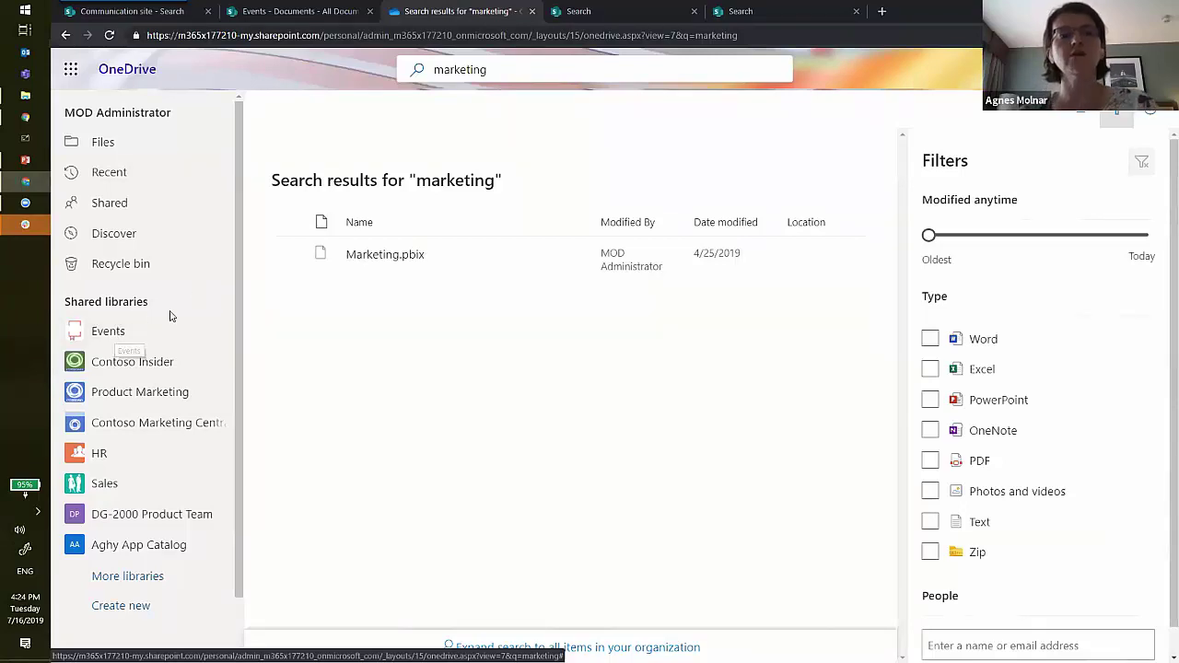
{"action": "left_click", "coordinate": [286, 255]}
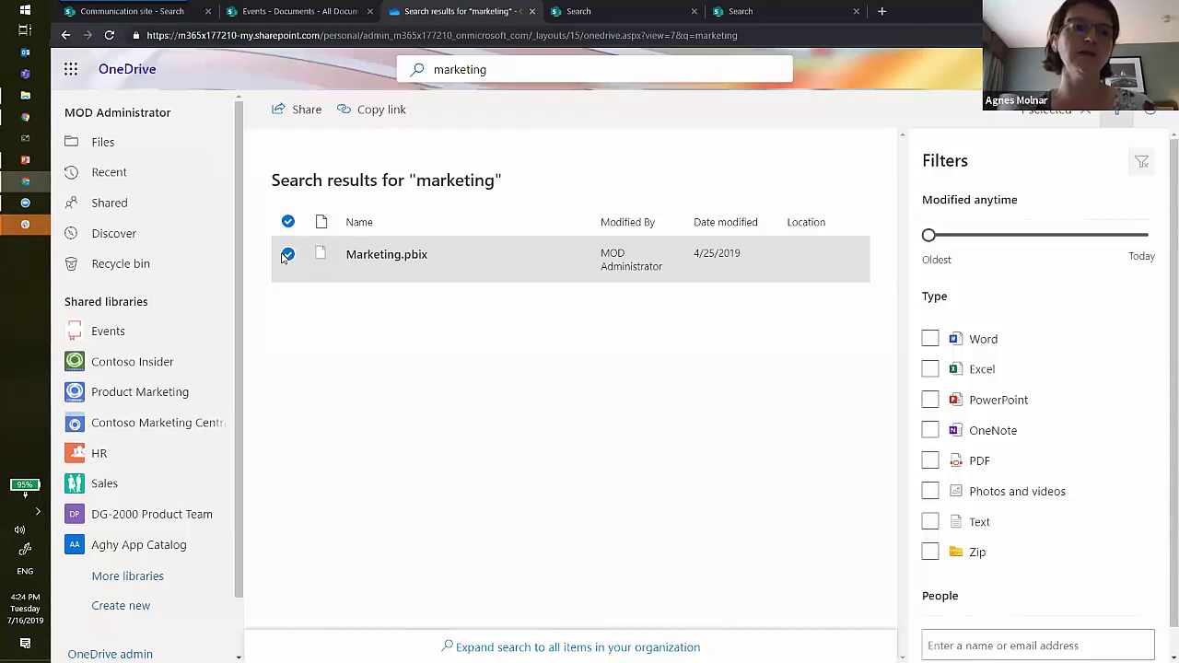
Step: Revisit the Communication site search results and the Events document library, ending back on the OneDrive results for comparison
{"action": "left_click", "coordinate": [181, 17]}
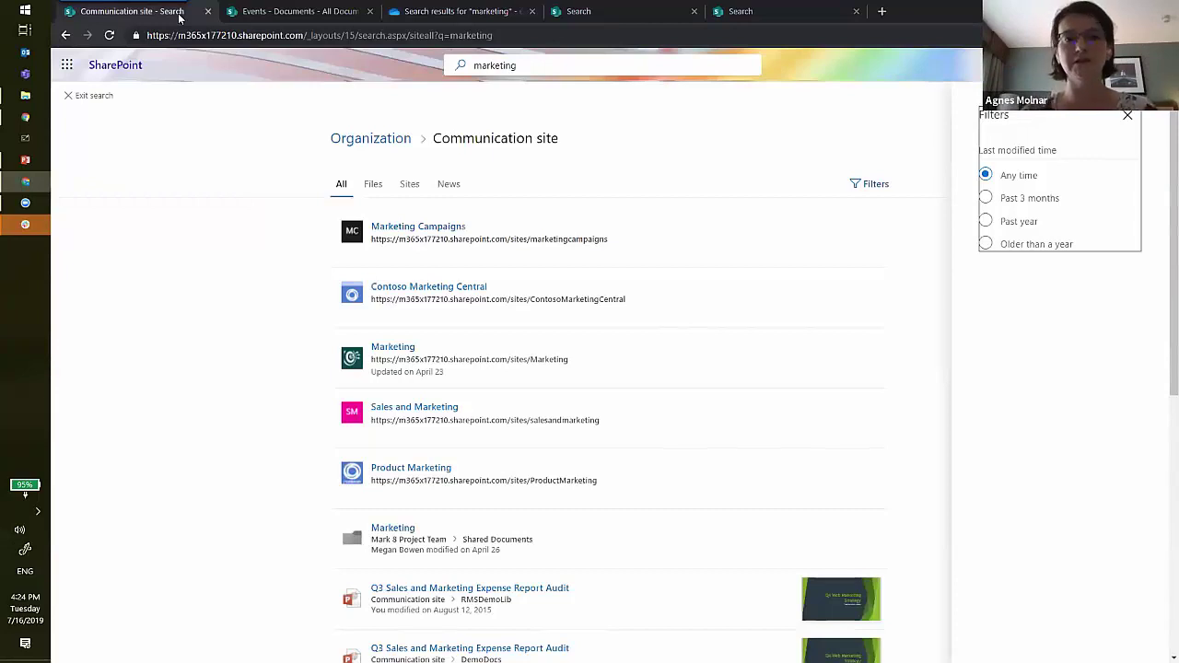
{"action": "left_click", "coordinate": [279, 12]}
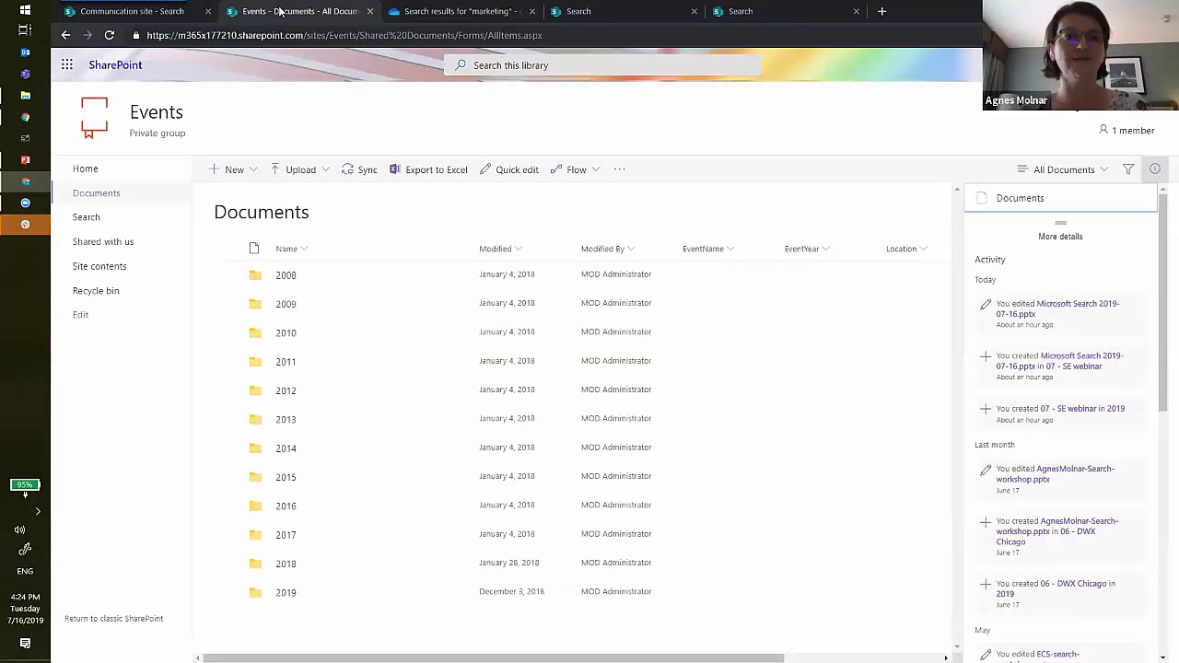
{"action": "left_click", "coordinate": [459, 13]}
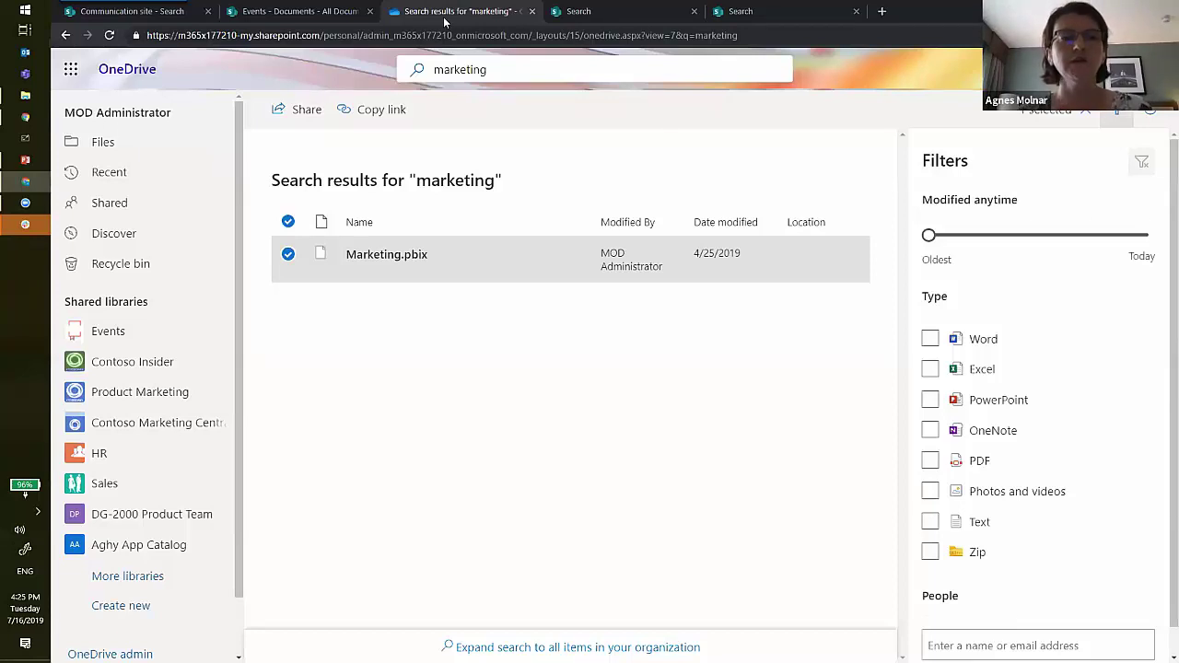
Step: Open Bing in a new browser tab and place that tab directly after the OneDrive one
{"action": "left_click", "coordinate": [880, 12]}
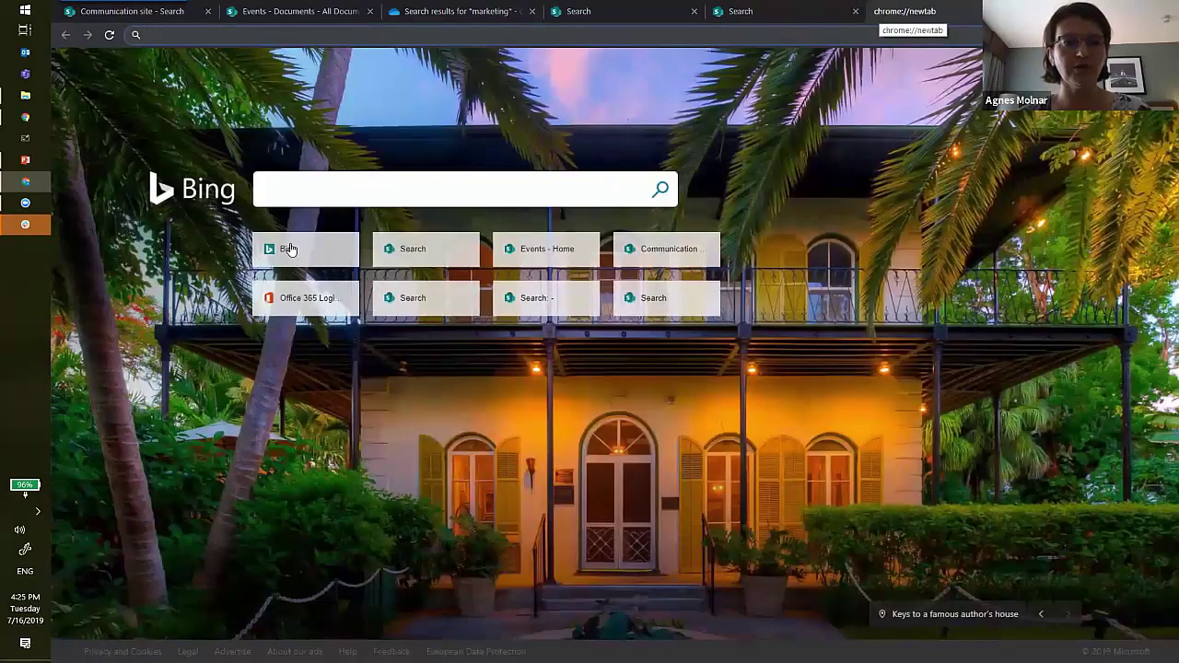
{"action": "left_click", "coordinate": [284, 245]}
{"action": "left_click_drag", "start_coordinate": [928, 13], "coordinate": [616, 13]}
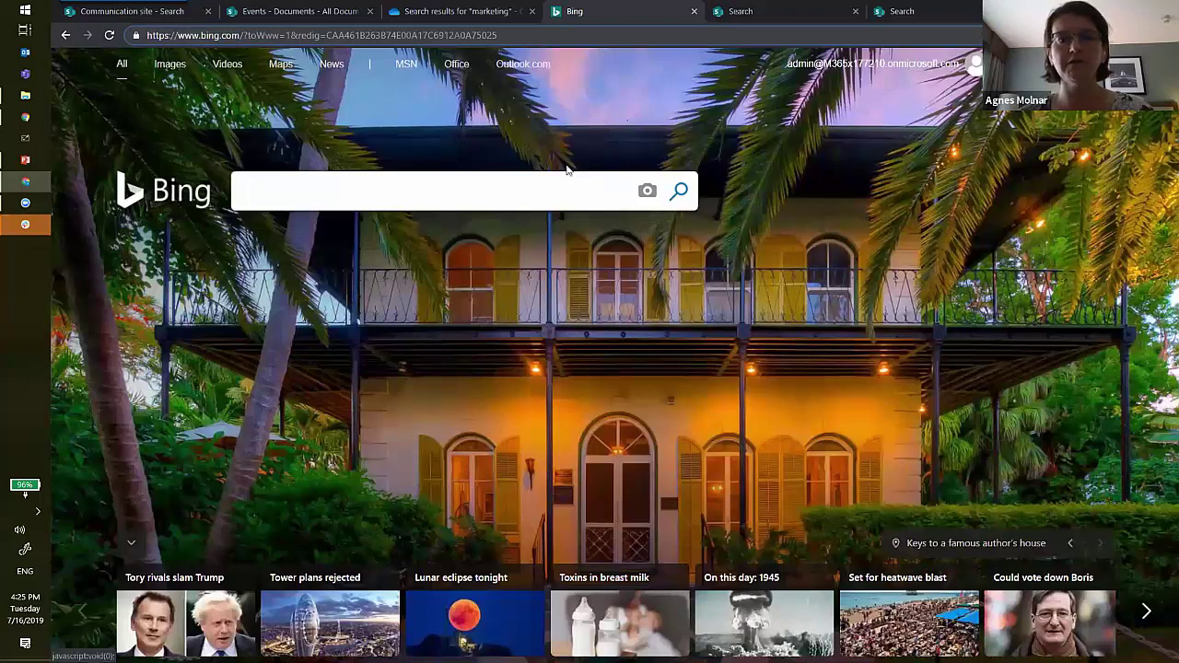
Step: Search Bing for "marketing" and look through the web results and the Microsoft Search bar above them
{"action": "left_click", "coordinate": [555, 196]}
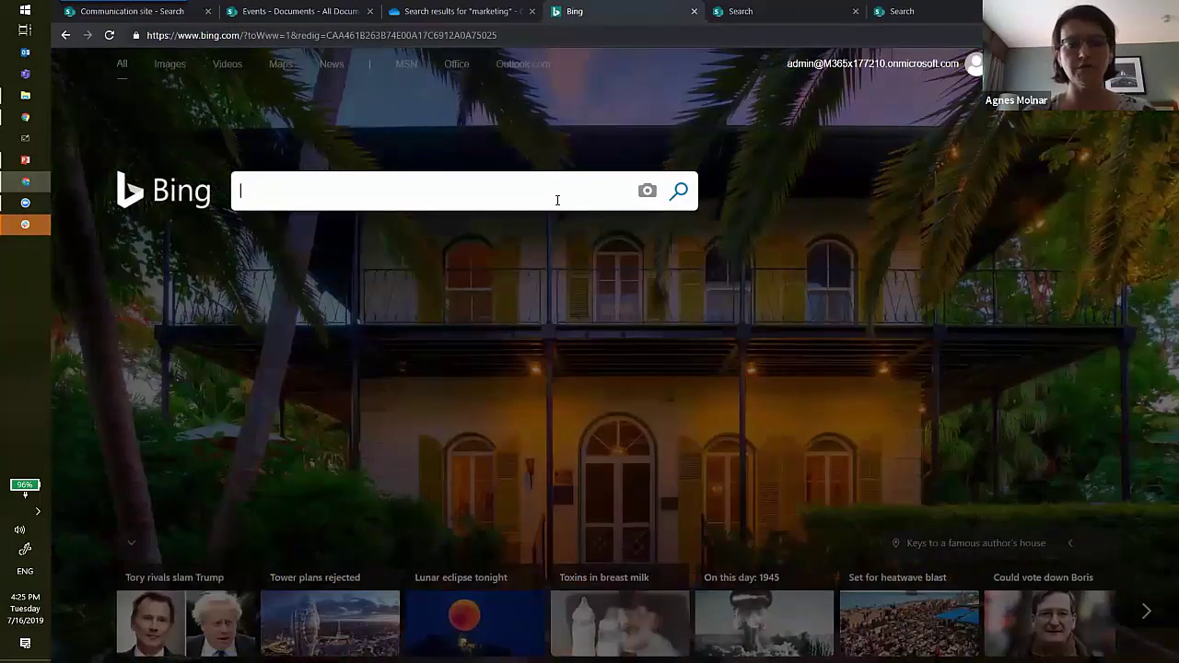
{"action": "type", "text": "marketing"}
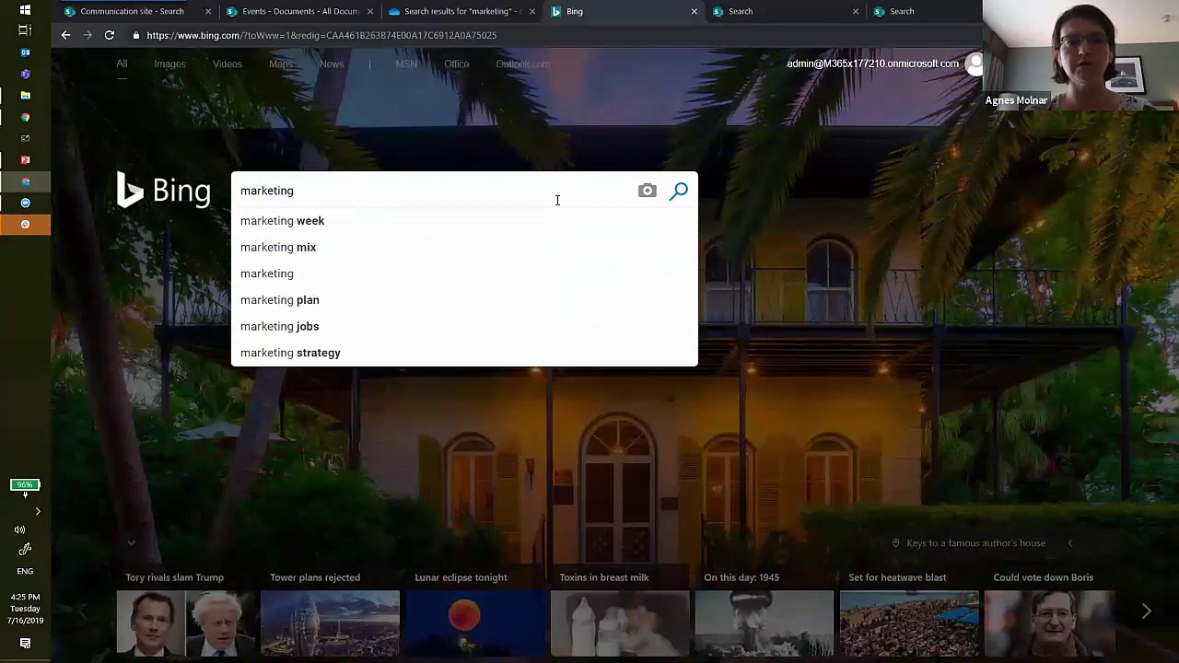
{"action": "key", "text": "Return"}
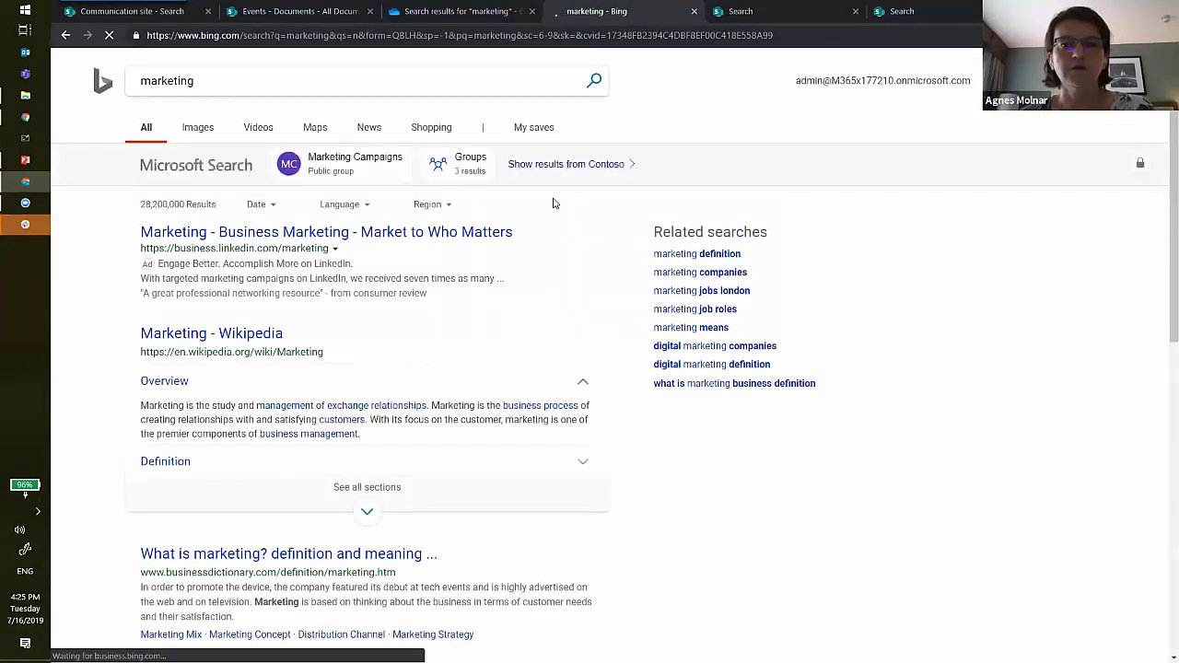
{"action": "scroll", "coordinate": [123, 295], "scroll_direction": "down", "scroll_amount": 6}
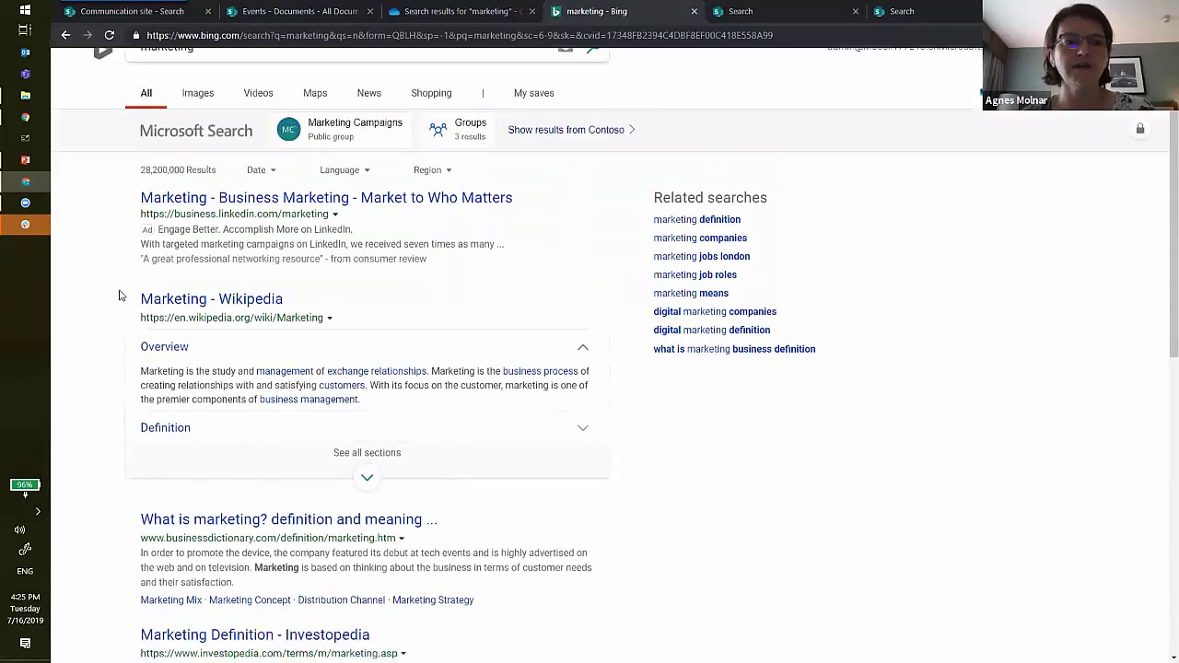
{"action": "scroll", "coordinate": [119, 295], "scroll_direction": "down", "scroll_amount": 1}
{"action": "scroll", "coordinate": [118, 295], "scroll_direction": "up", "scroll_amount": 5}
{"action": "scroll", "coordinate": [118, 295], "scroll_direction": "up", "scroll_amount": 2}
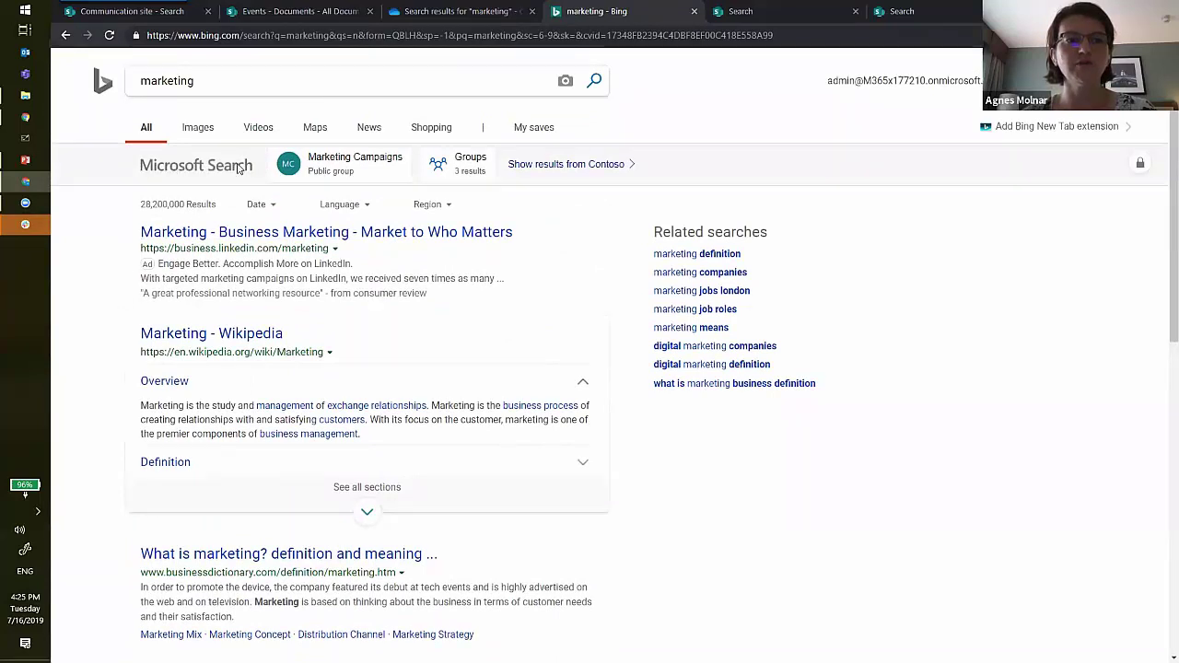
Step: Expand the results from Contoso and examine the Marketing Campaigns group card
{"action": "left_click", "coordinate": [588, 166]}
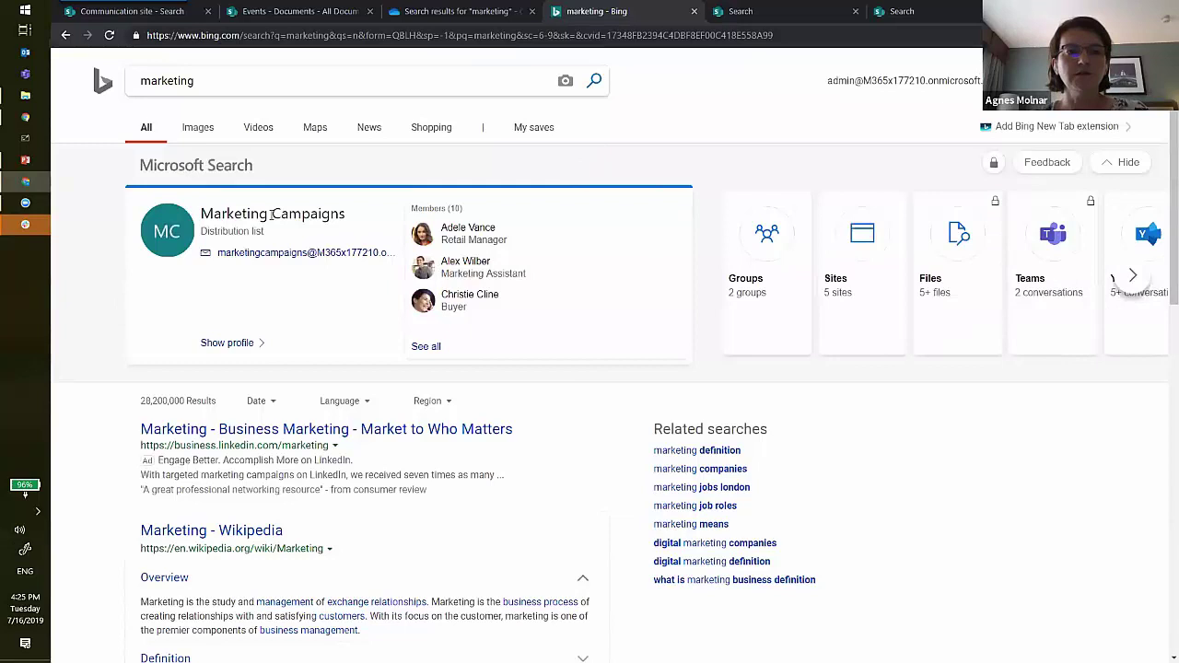
{"action": "left_click_drag", "start_coordinate": [201, 213], "coordinate": [350, 213]}
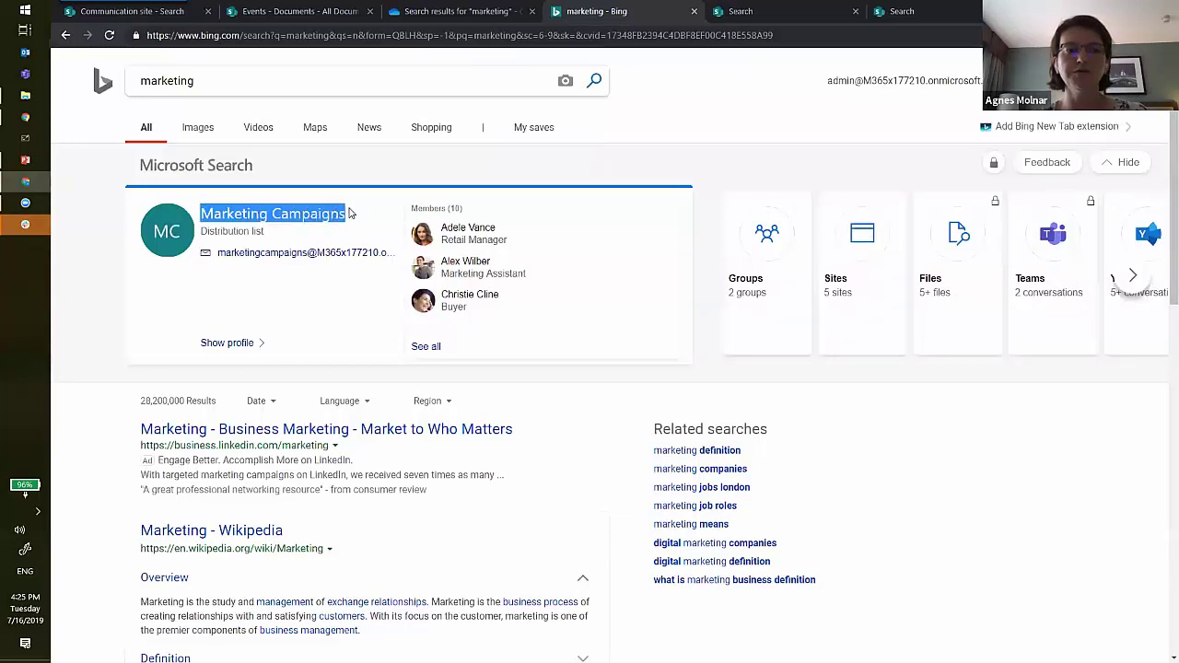
{"action": "left_click", "coordinate": [351, 214]}
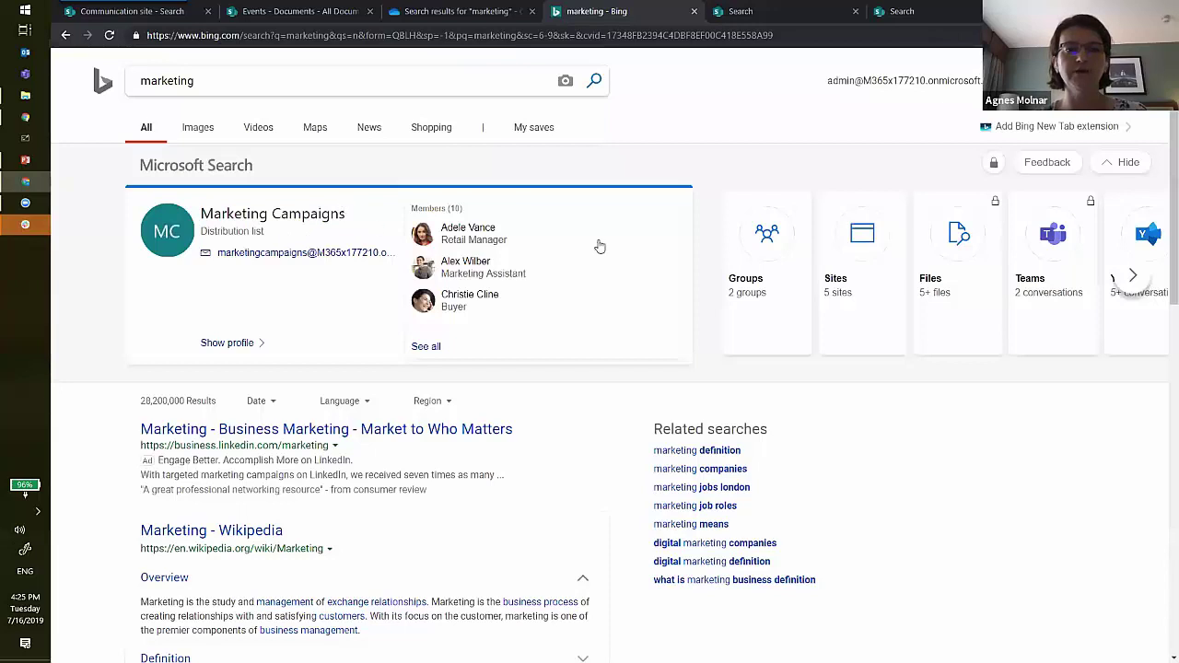
Step: Browse the remaining organization result categories, viewing the matching files and the Teams conversations
{"action": "left_click", "coordinate": [1132, 275]}
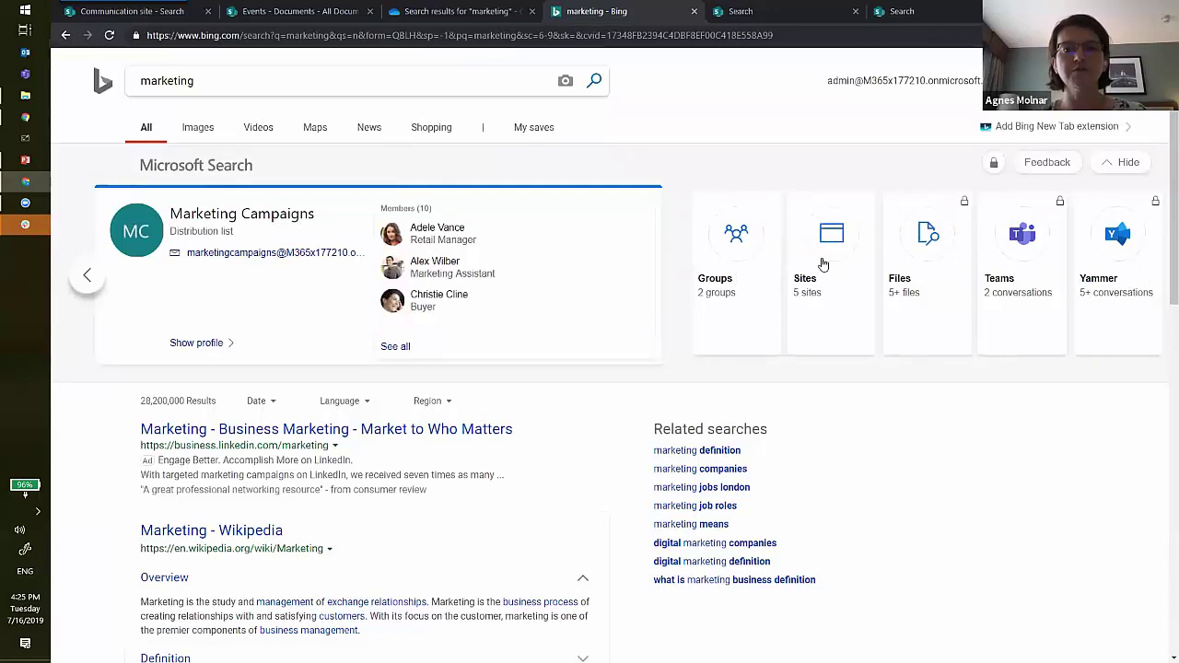
{"action": "left_click", "coordinate": [918, 262]}
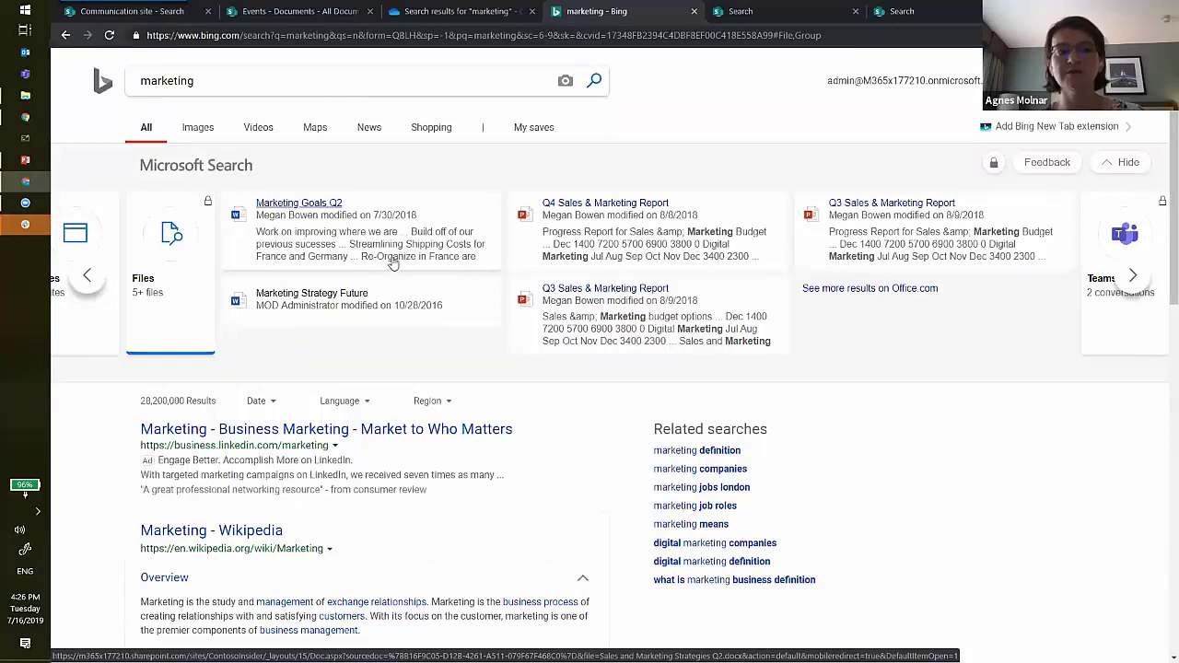
{"action": "left_click", "coordinate": [1132, 275]}
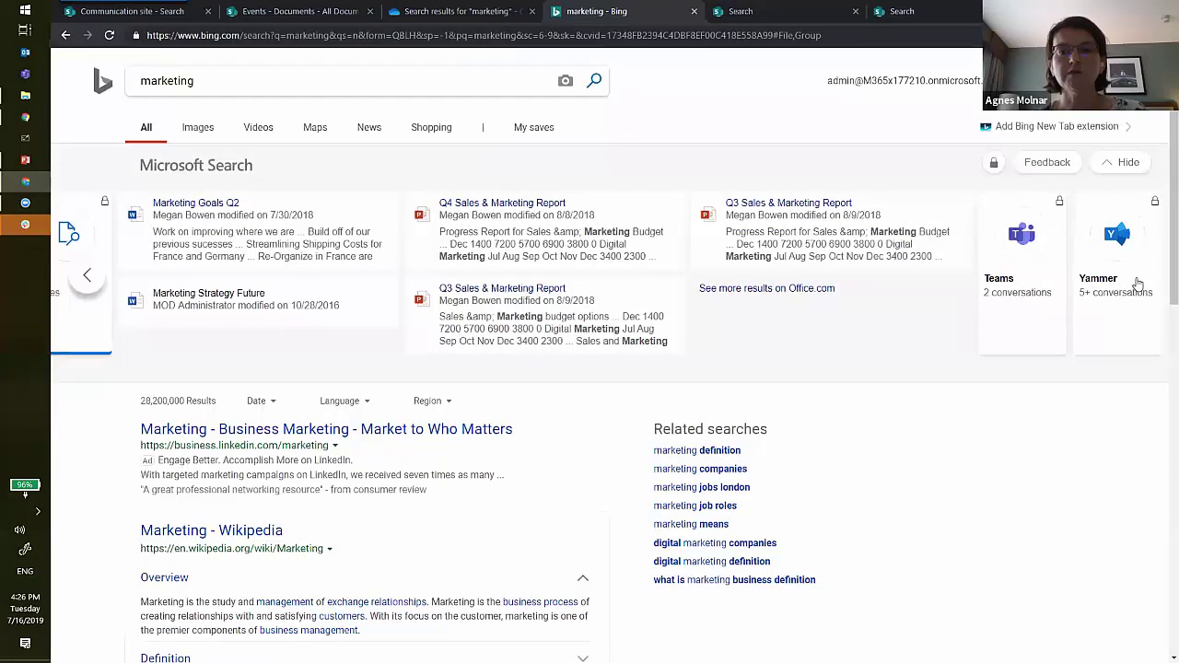
{"action": "left_click", "coordinate": [1020, 257]}
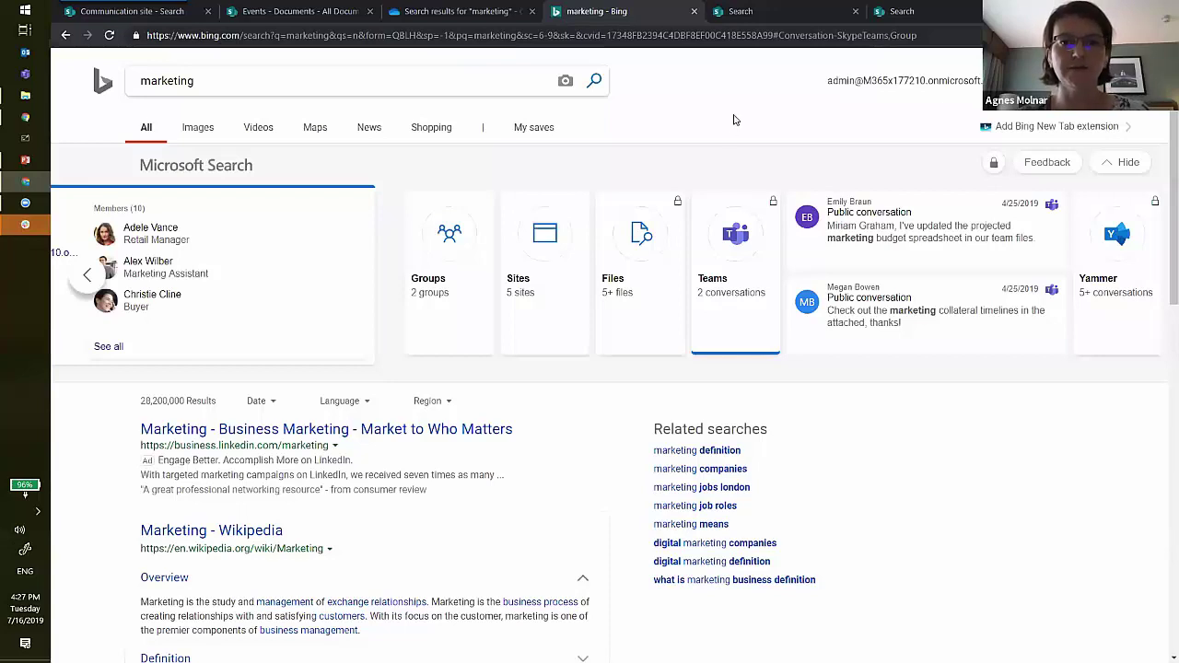
Step: Switch to the classic SharePoint search center and search for "marketing"
{"action": "left_click", "coordinate": [779, 13]}
{"action": "left_click", "coordinate": [912, 18]}
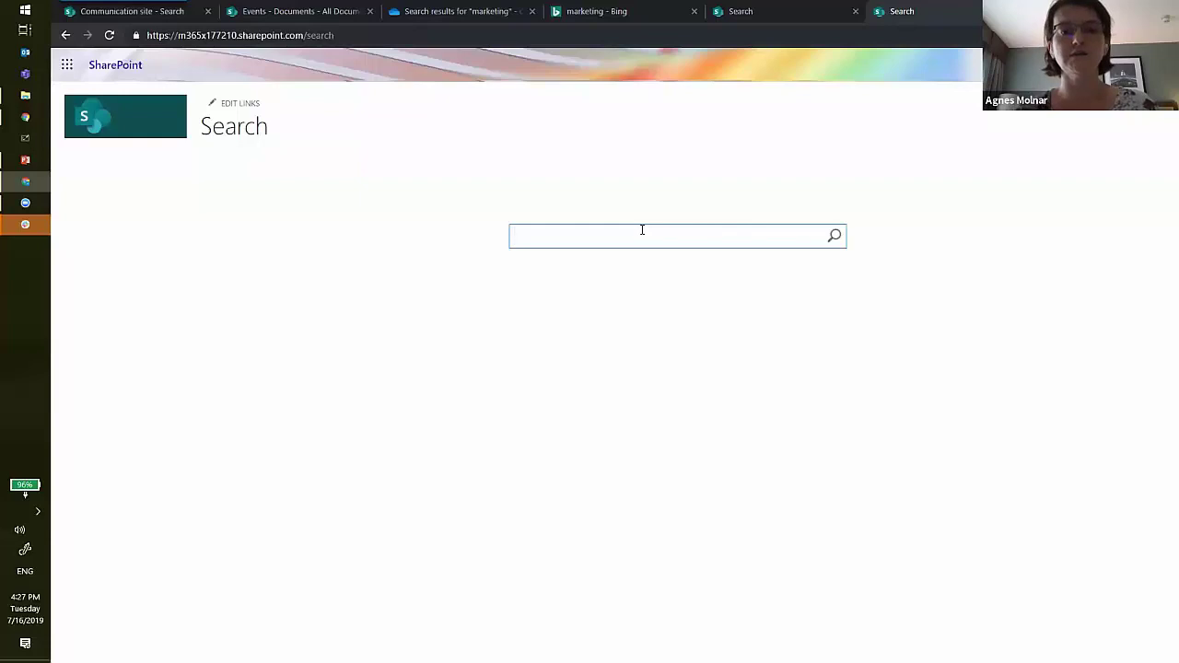
{"action": "type", "text": "marketing"}
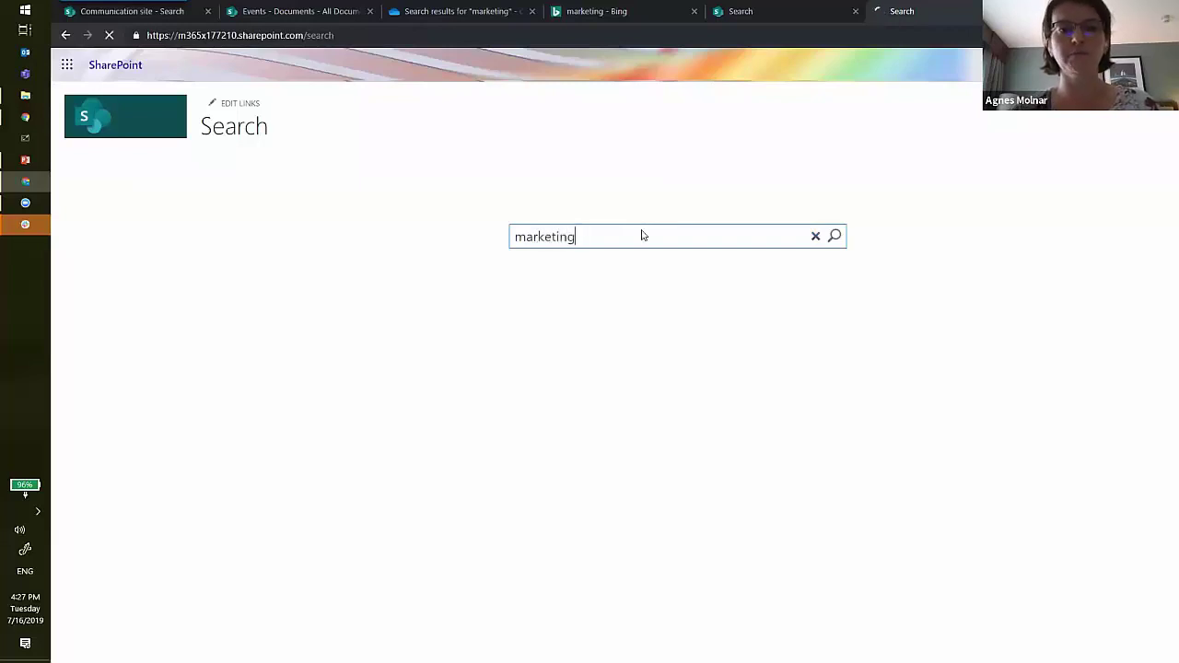
{"action": "key", "text": "Return"}
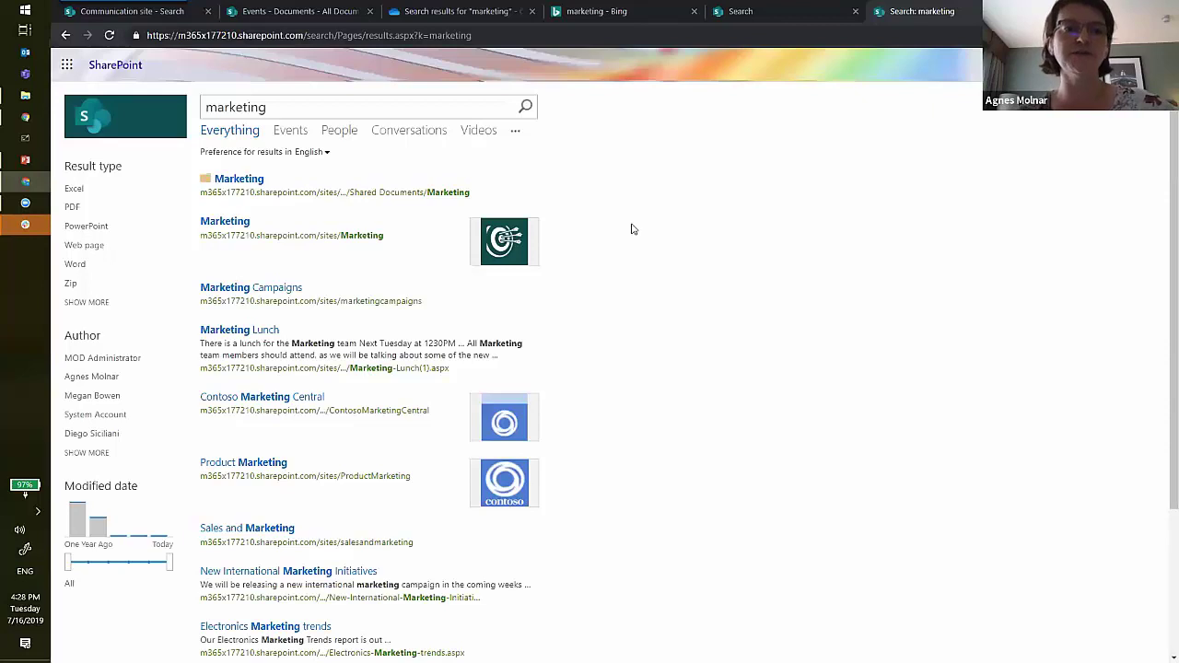
Step: Show the Events results and examine their Year, Event Name, Location and Result type refiners
{"action": "left_click", "coordinate": [290, 133]}
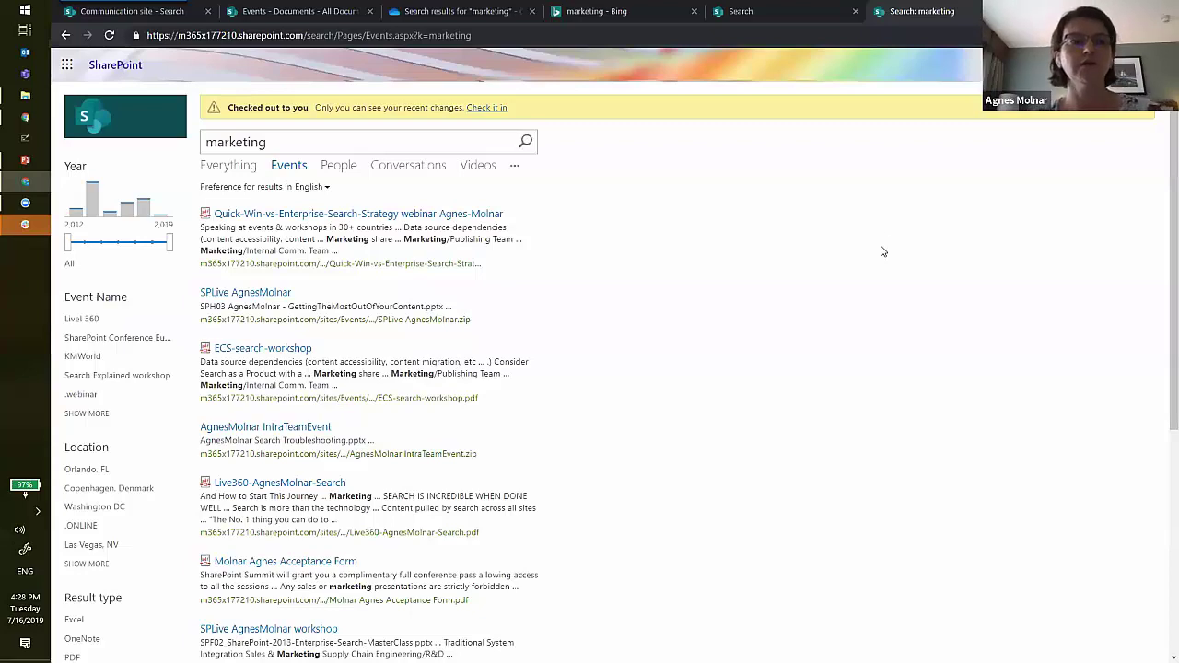
{"action": "scroll", "coordinate": [889, 257], "scroll_direction": "down", "scroll_amount": 1}
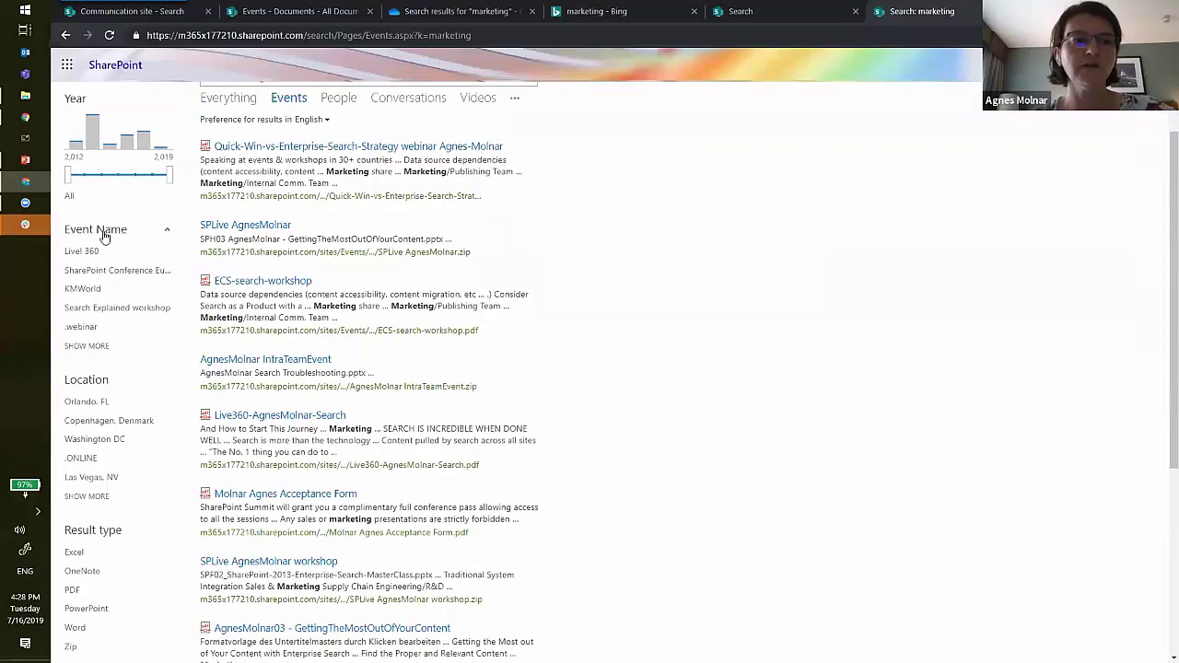
{"action": "scroll", "coordinate": [104, 237], "scroll_direction": "up", "scroll_amount": 1}
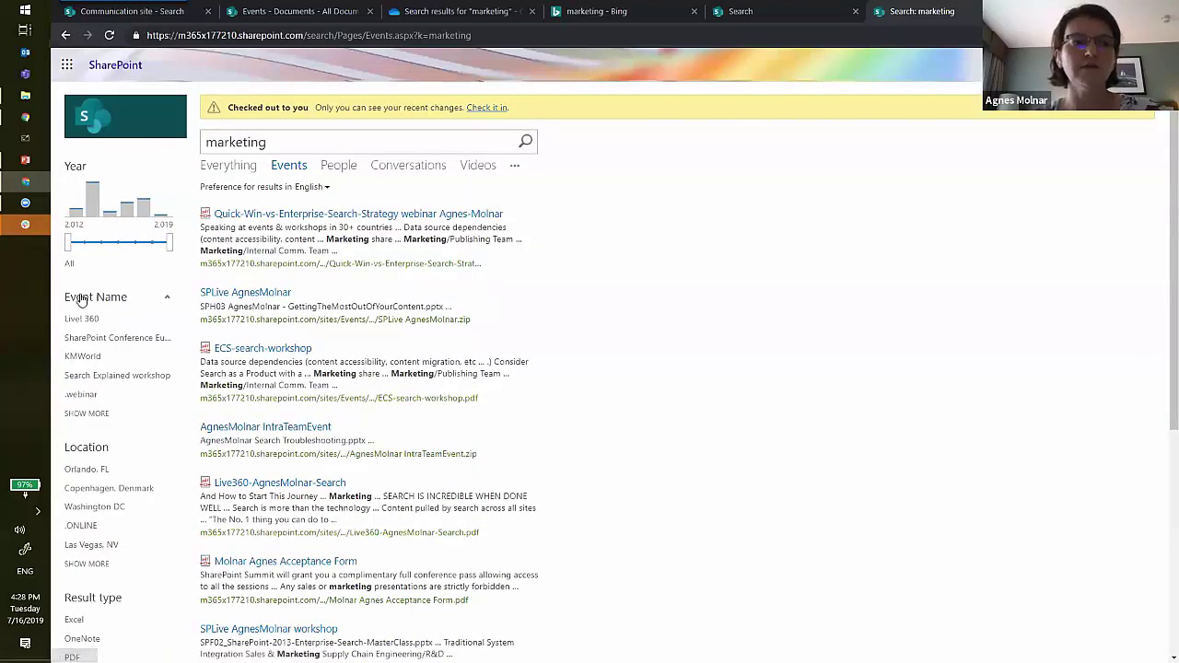
{"action": "scroll", "coordinate": [106, 447], "scroll_direction": "down", "scroll_amount": 3}
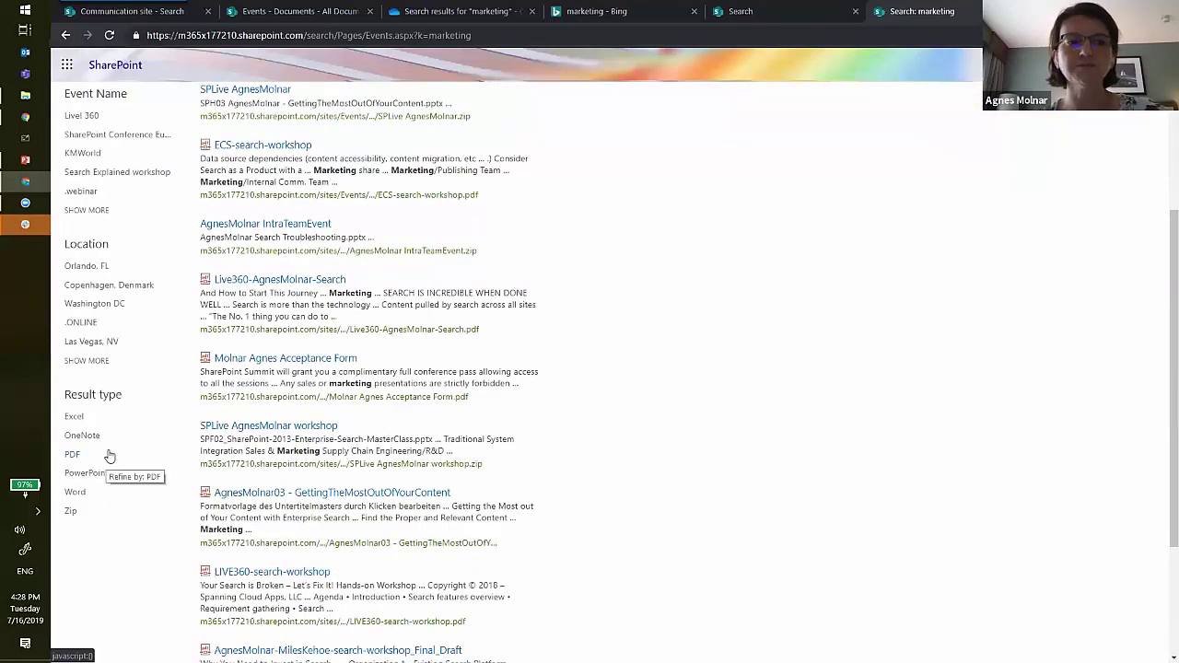
{"action": "scroll", "coordinate": [107, 460], "scroll_direction": "up", "scroll_amount": 3}
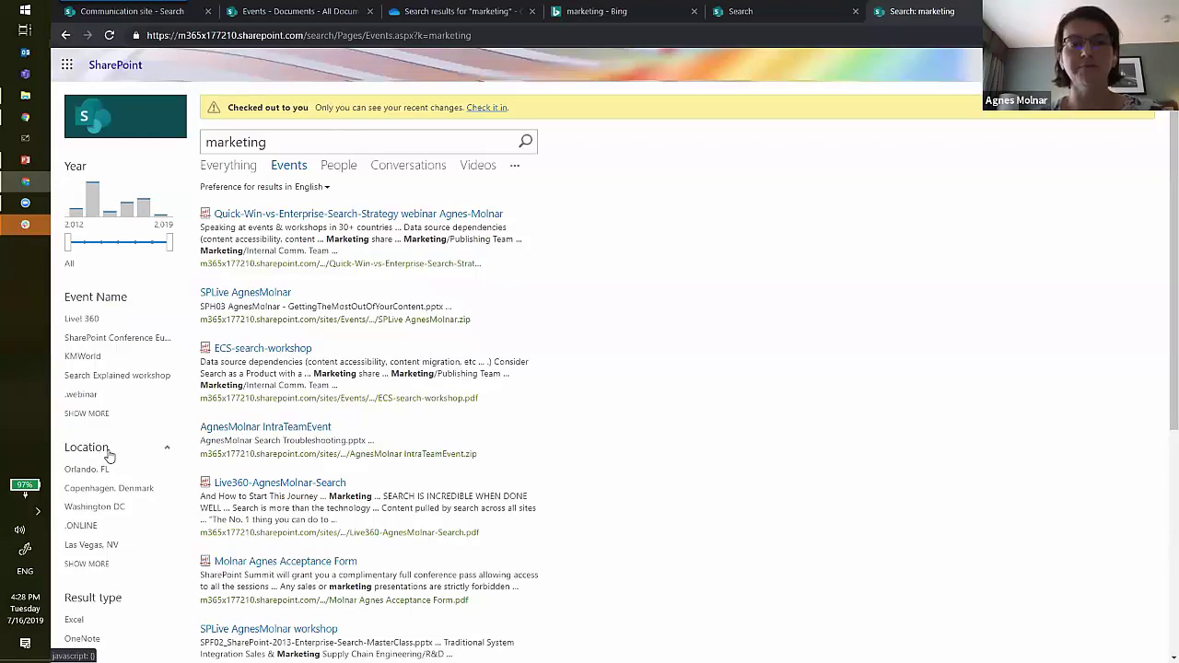
{"action": "mouse_move", "coordinate": [369, 433]}
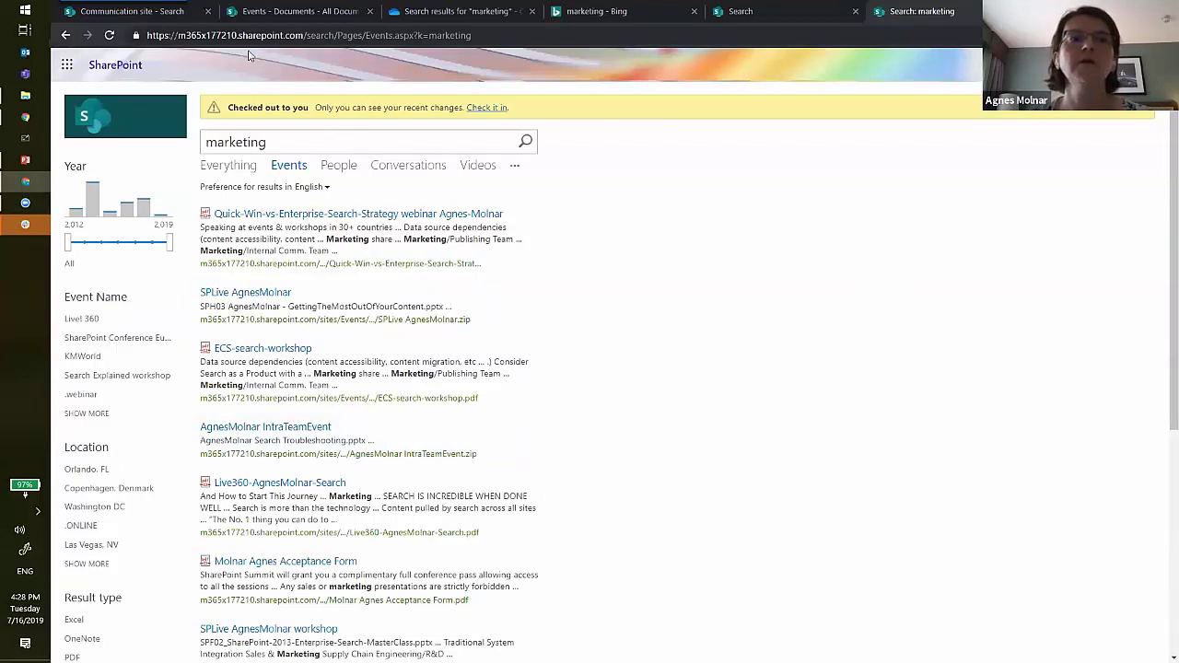
Step: Pass by the Communication site results, open the Events site's home page, and highlight the "Most recent documents" heading
{"action": "left_click", "coordinate": [181, 17]}
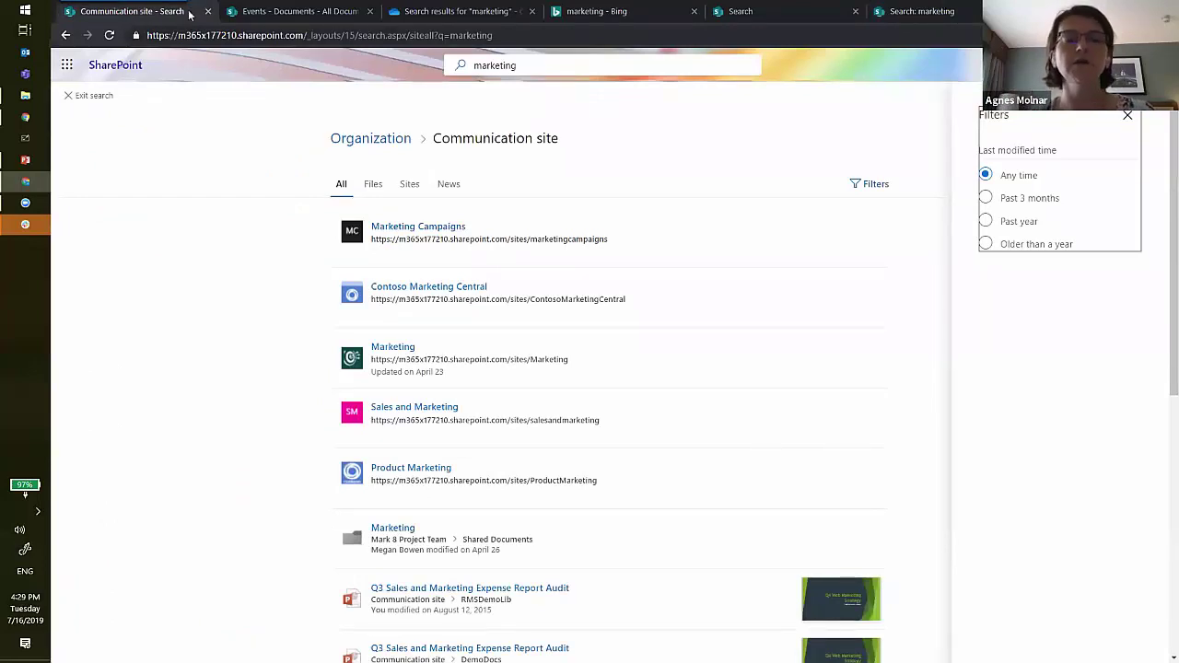
{"action": "left_click", "coordinate": [278, 12]}
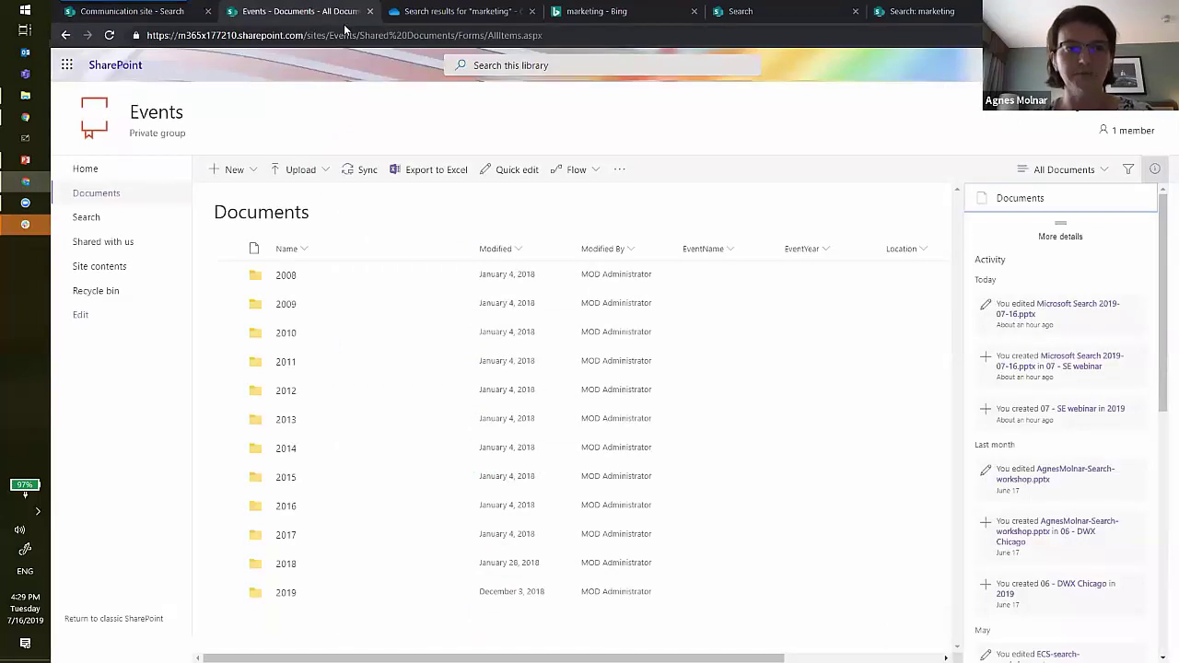
{"action": "left_click", "coordinate": [100, 179]}
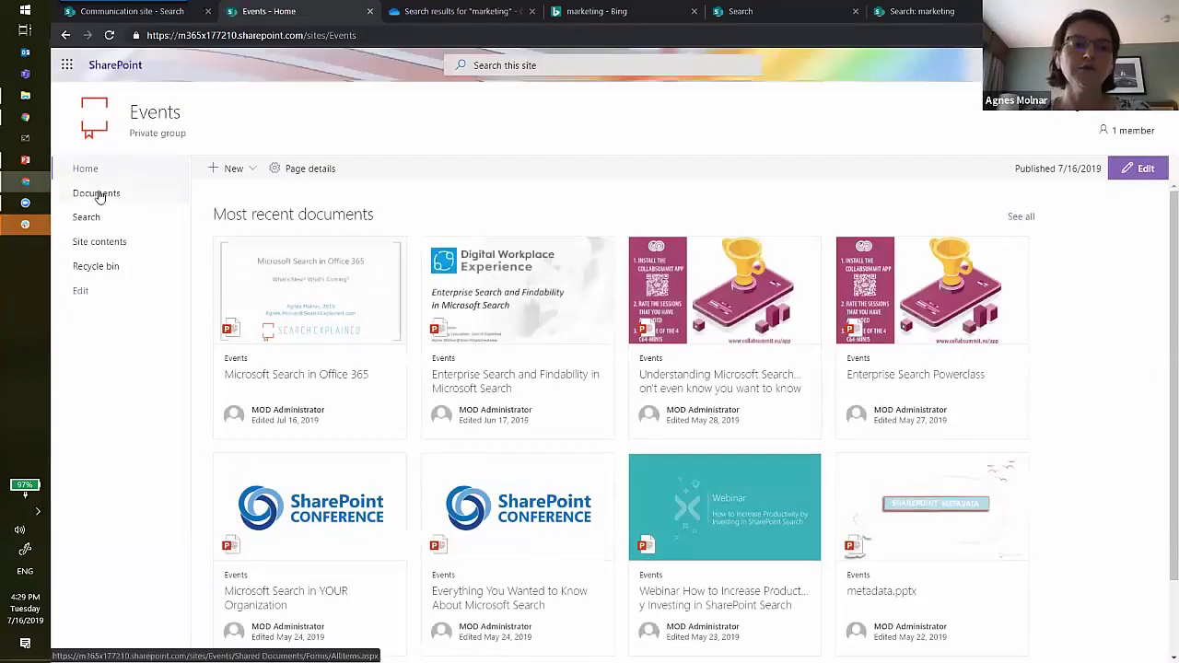
{"action": "left_click_drag", "start_coordinate": [213, 213], "coordinate": [381, 218]}
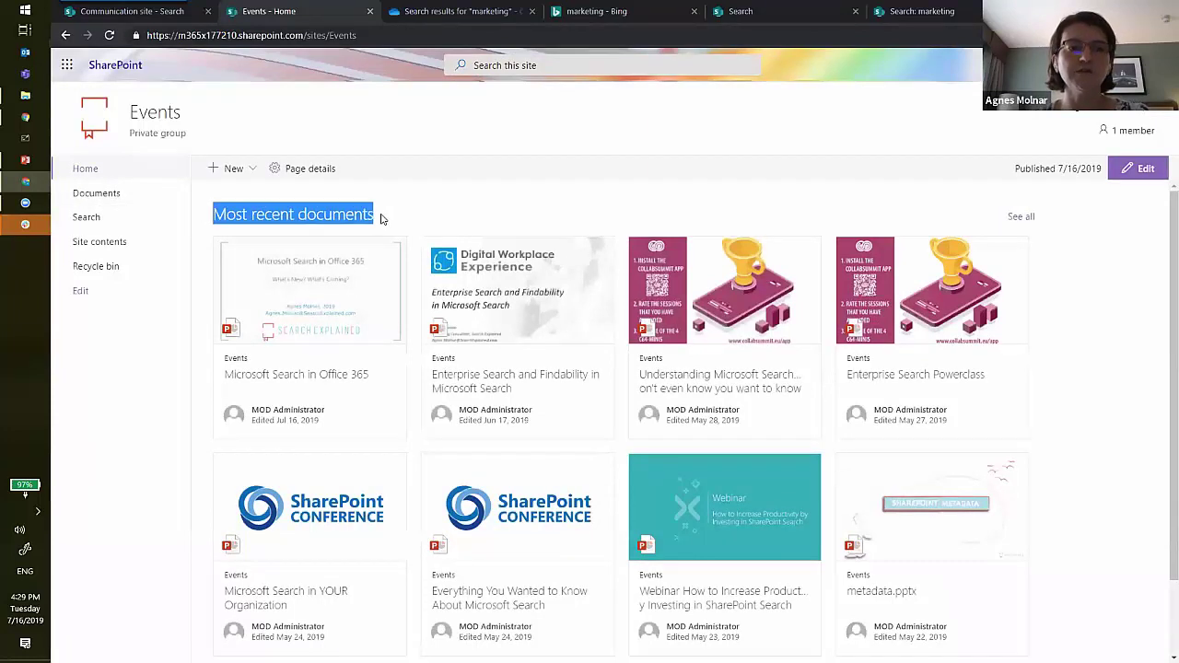
Step: Put the Events home page into edit mode and add a Highlighted content web part above the existing documents
{"action": "left_click", "coordinate": [381, 218]}
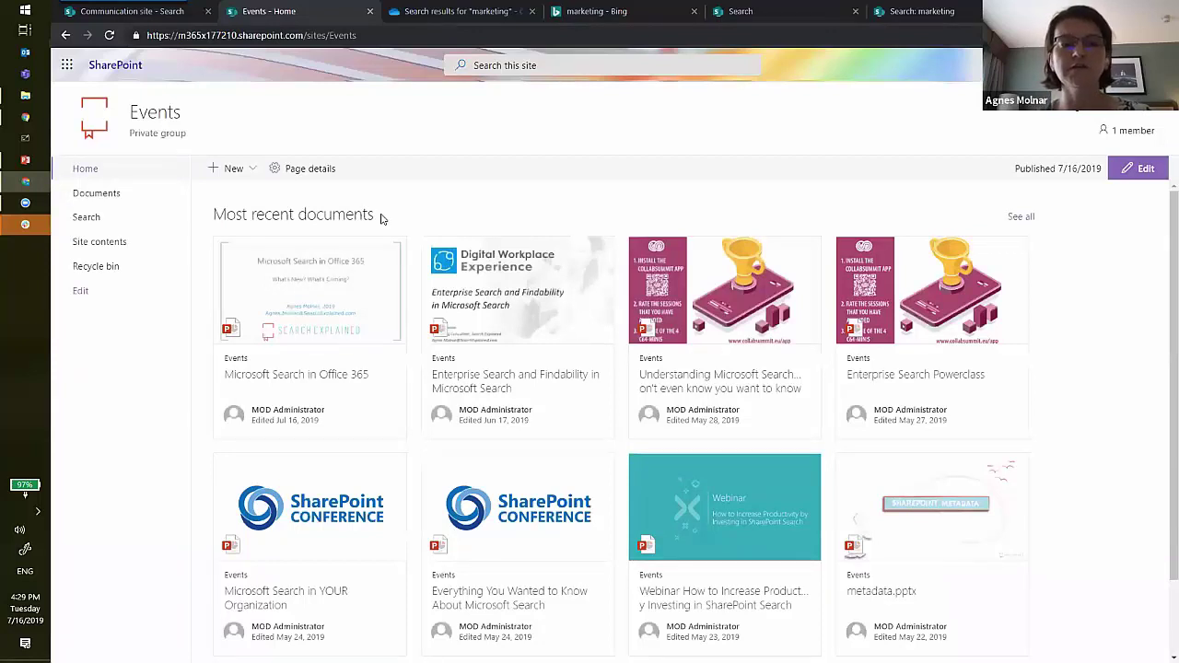
{"action": "left_click", "coordinate": [1139, 168]}
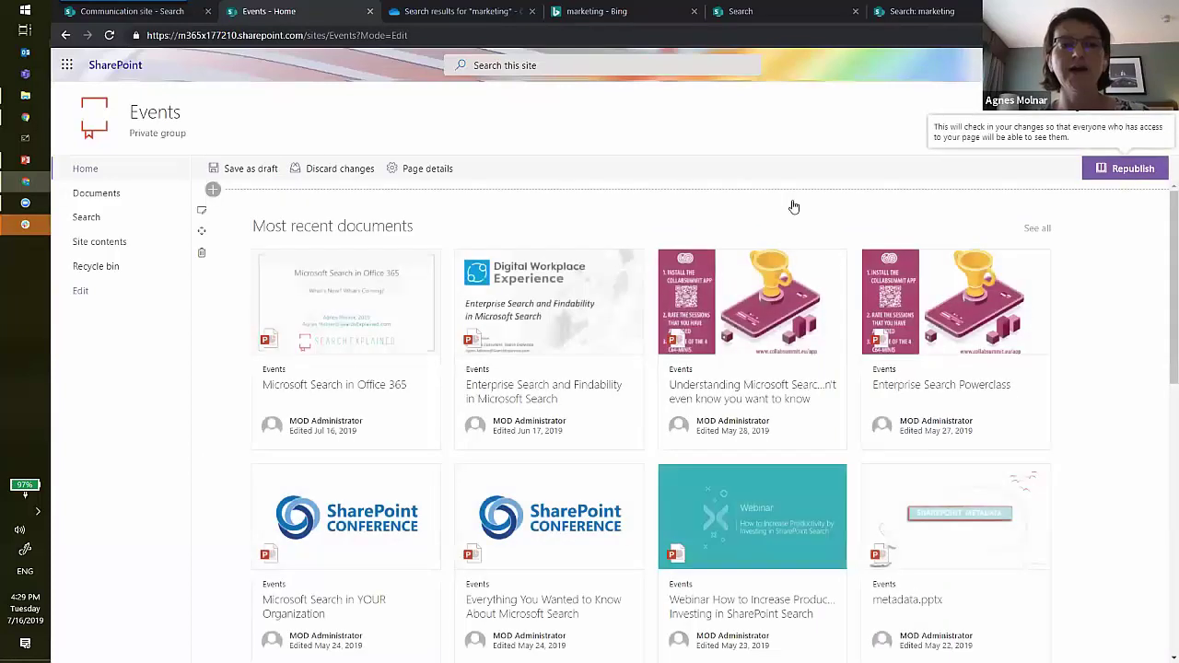
{"action": "left_click", "coordinate": [650, 199]}
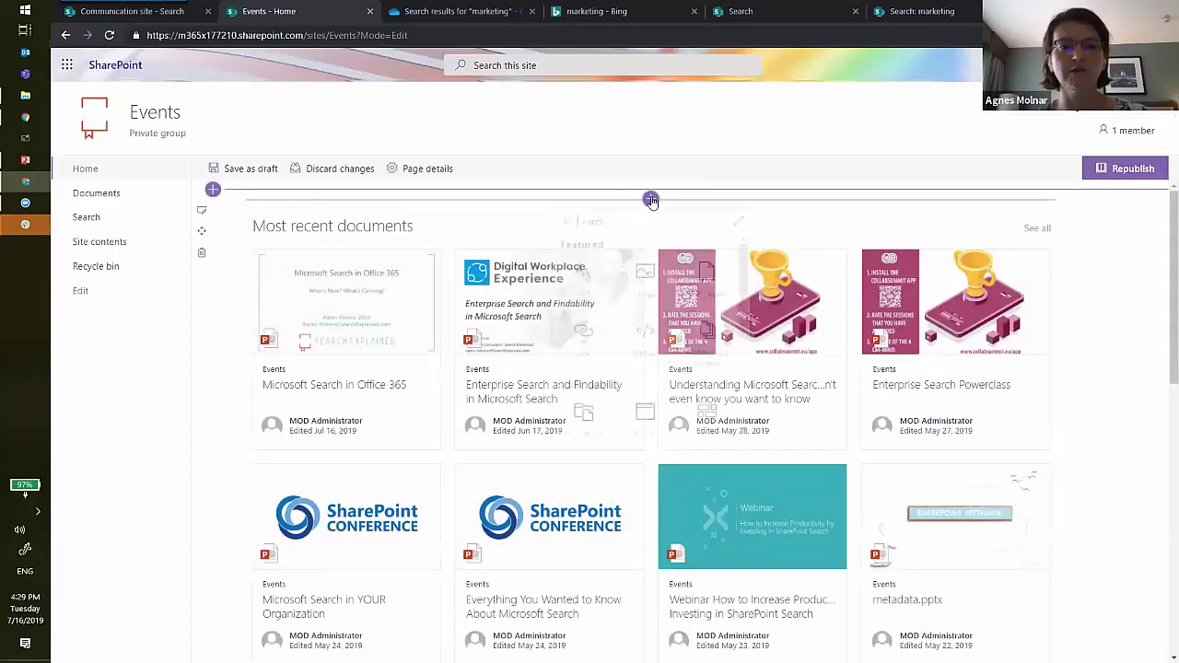
{"action": "type", "text": "high"}
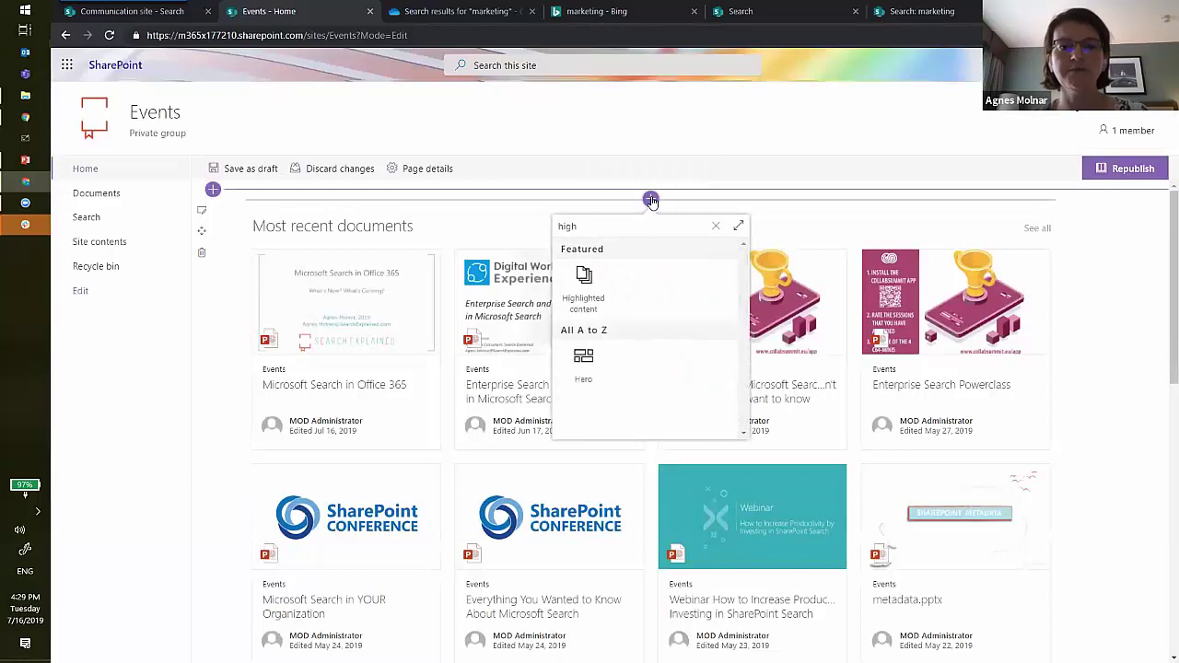
{"action": "left_click", "coordinate": [583, 293]}
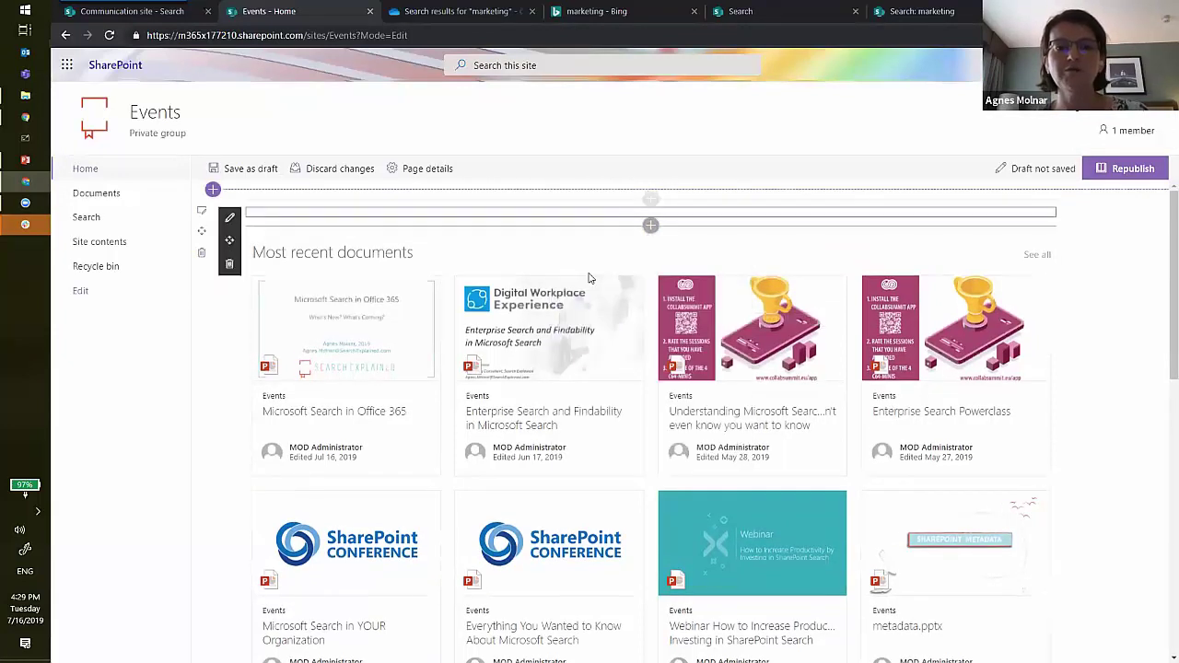
Step: Open the new web part's settings and try All sites as its source before restoring This site
{"action": "left_click", "coordinate": [230, 223]}
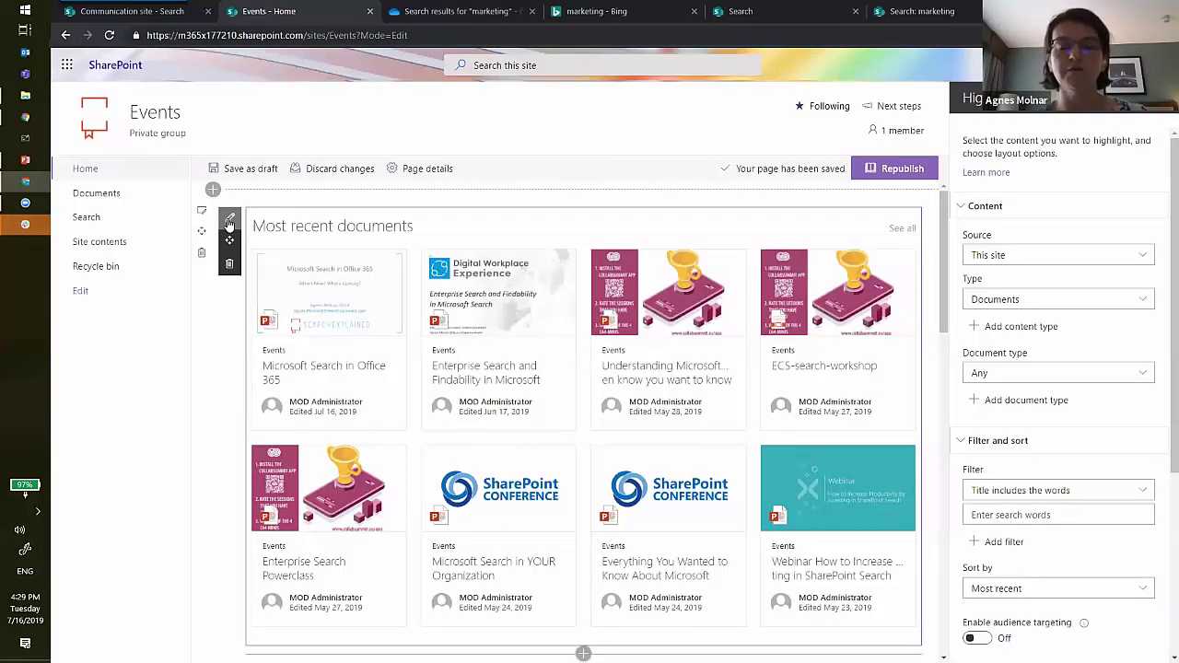
{"action": "left_click", "coordinate": [1051, 262]}
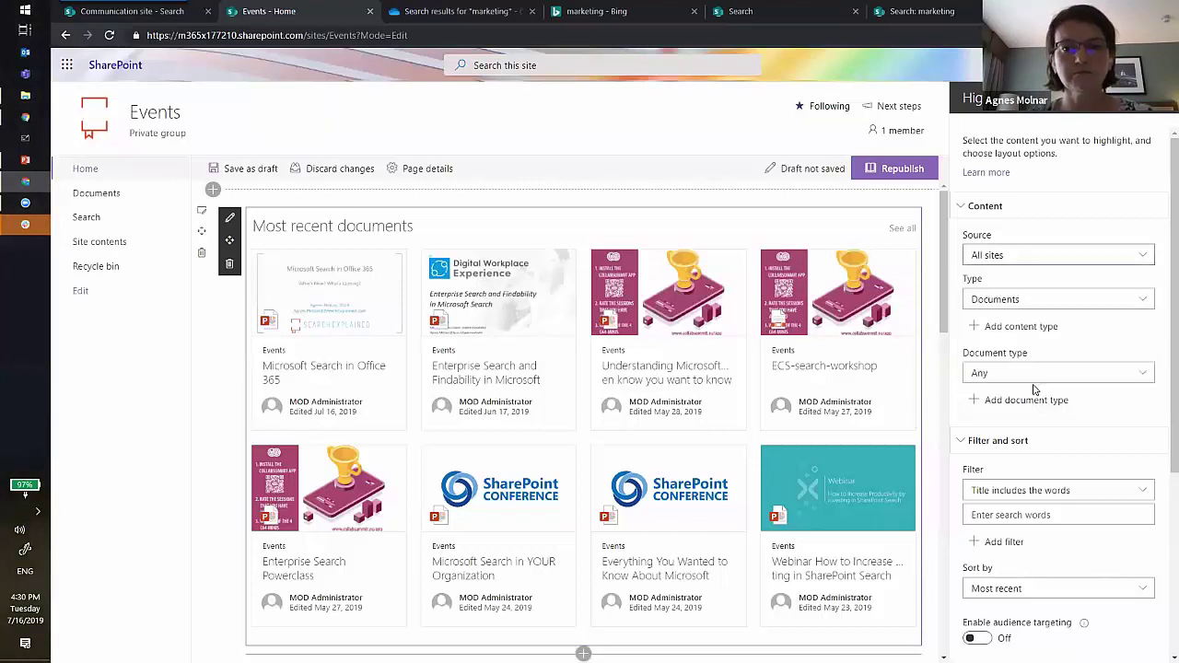
{"action": "left_click", "coordinate": [1026, 261]}
{"action": "left_click", "coordinate": [1024, 278]}
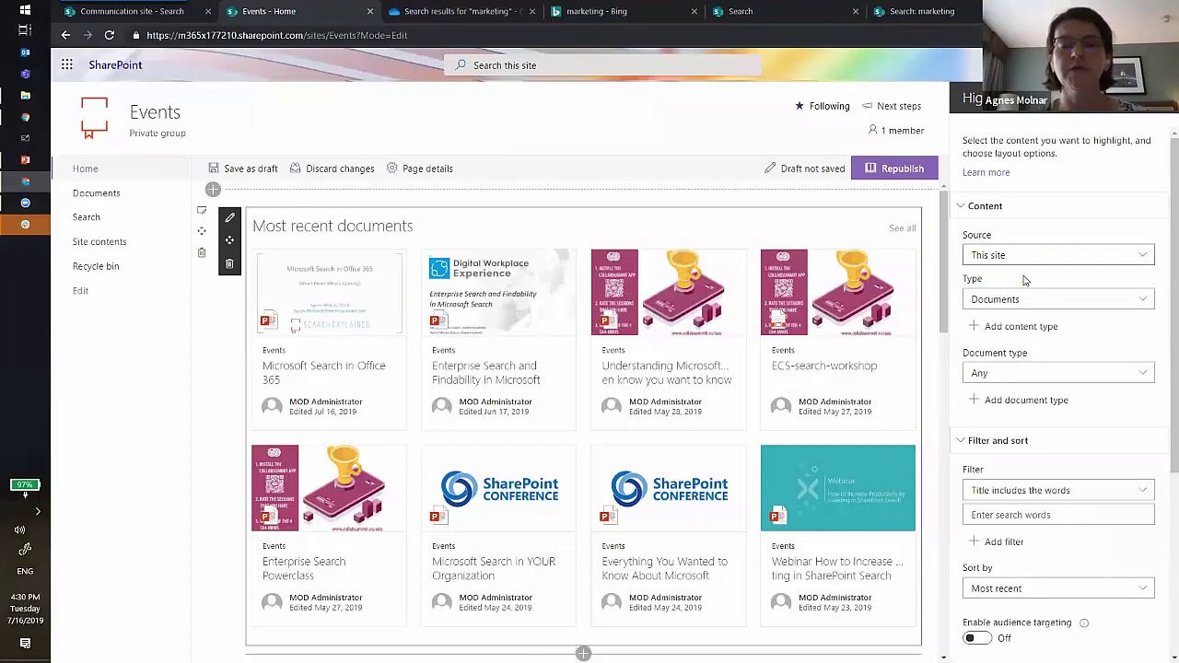
Step: Review the web part's content types and layout options, and set its filter to Managed property
{"action": "left_click", "coordinate": [1054, 304]}
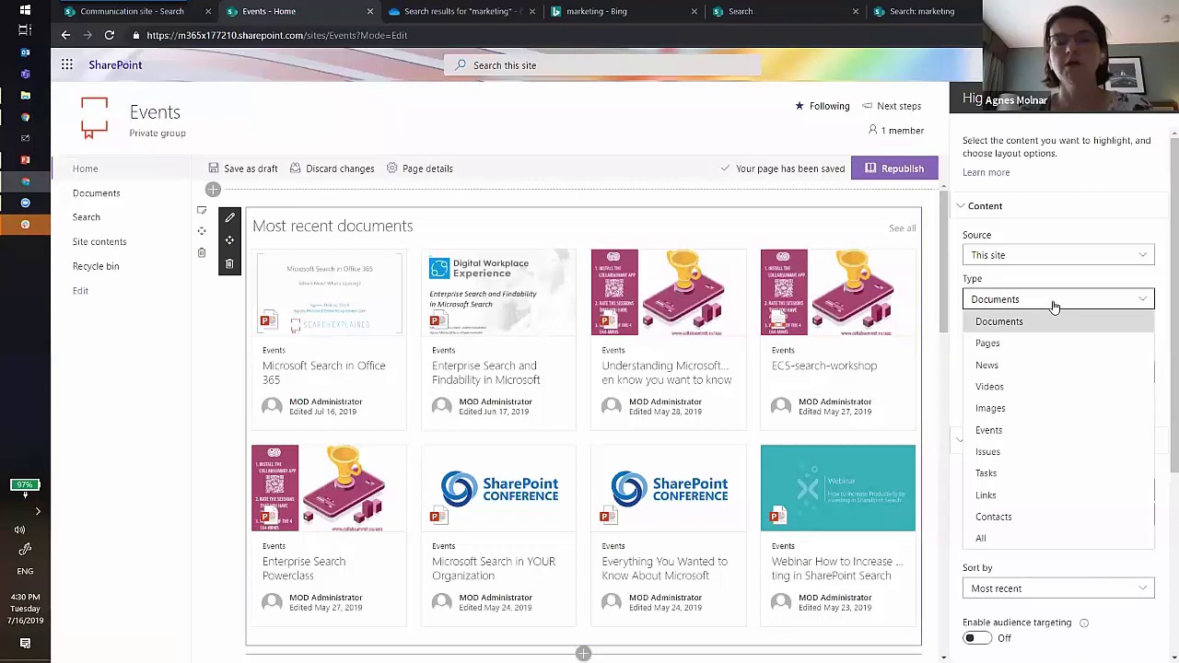
{"action": "left_click", "coordinate": [1054, 306]}
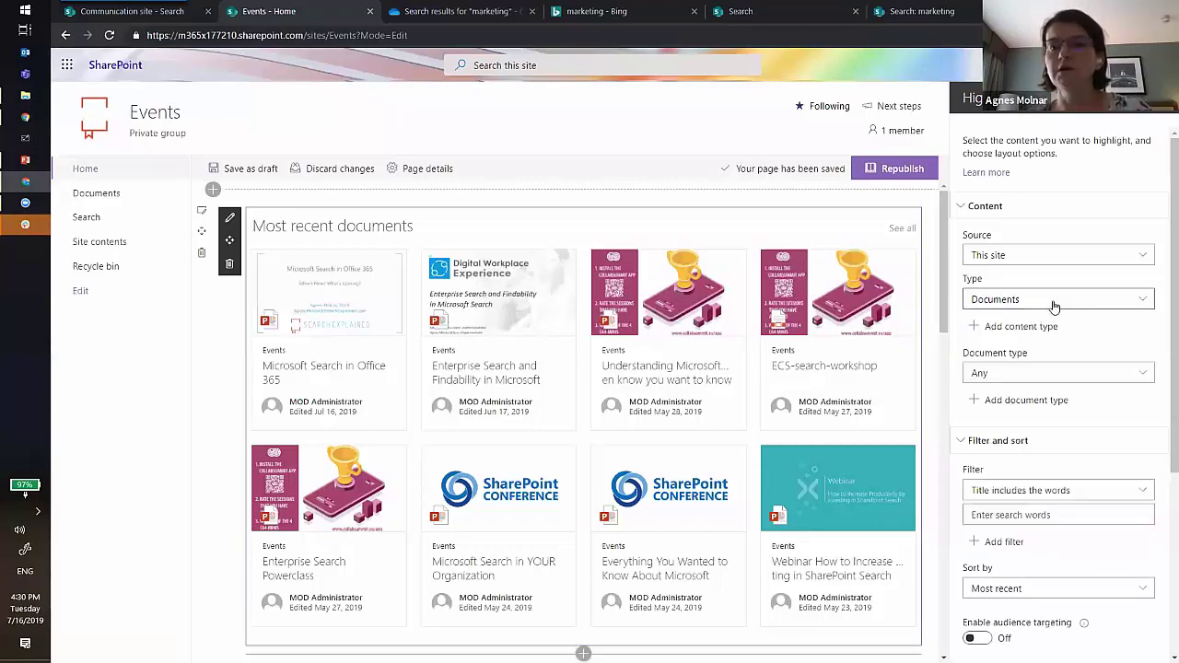
{"action": "scroll", "coordinate": [1127, 337], "scroll_direction": "down", "scroll_amount": 2}
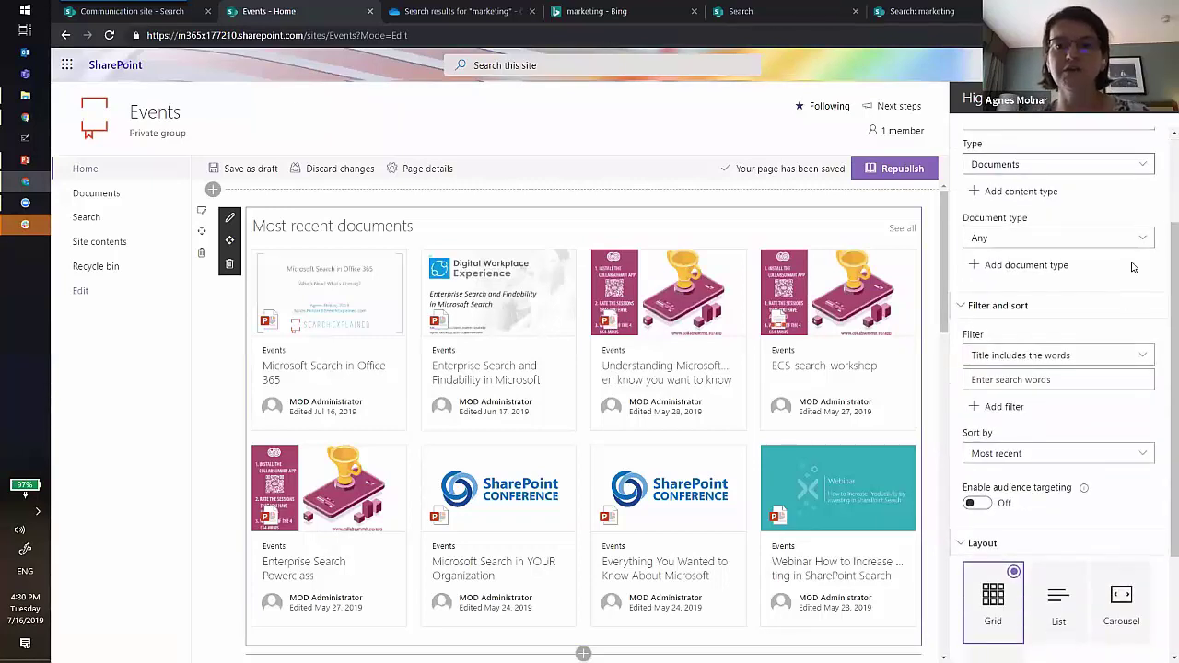
{"action": "scroll", "coordinate": [1134, 238], "scroll_direction": "down", "scroll_amount": 2}
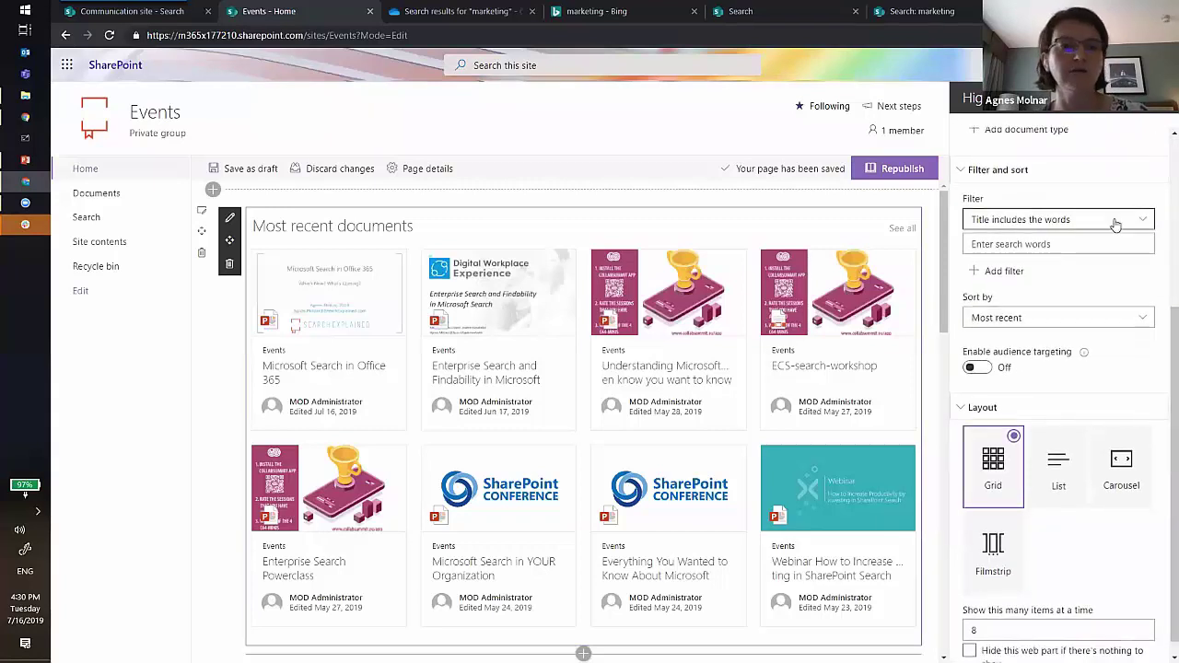
{"action": "left_click", "coordinate": [1114, 221]}
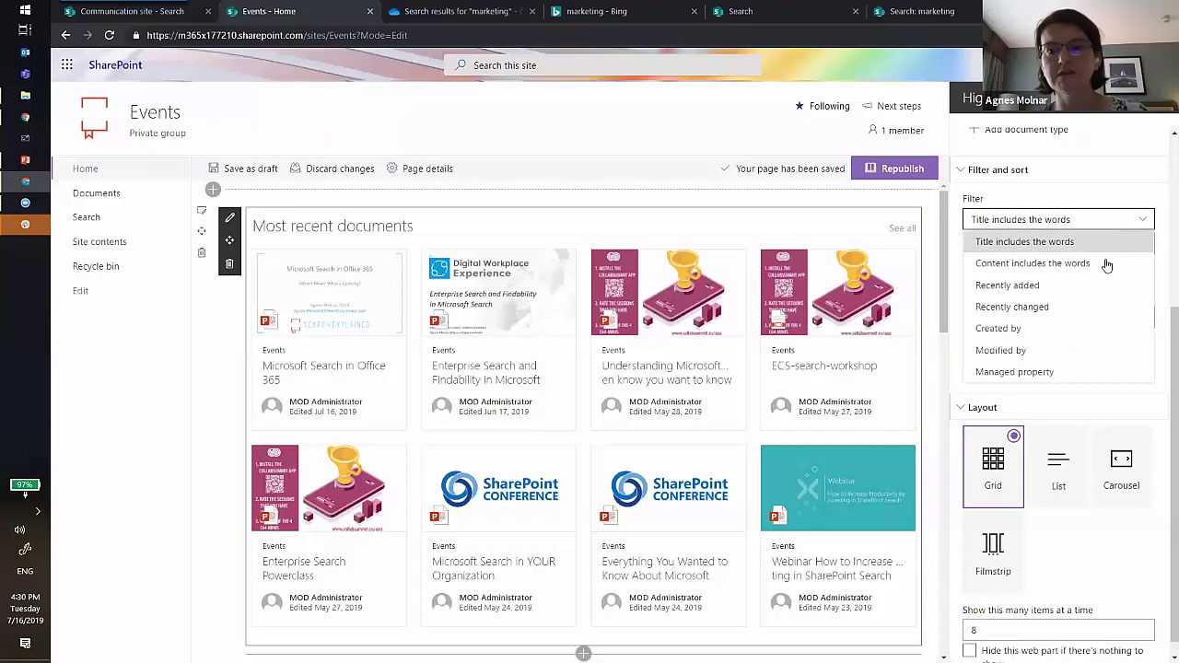
{"action": "left_click", "coordinate": [1003, 372]}
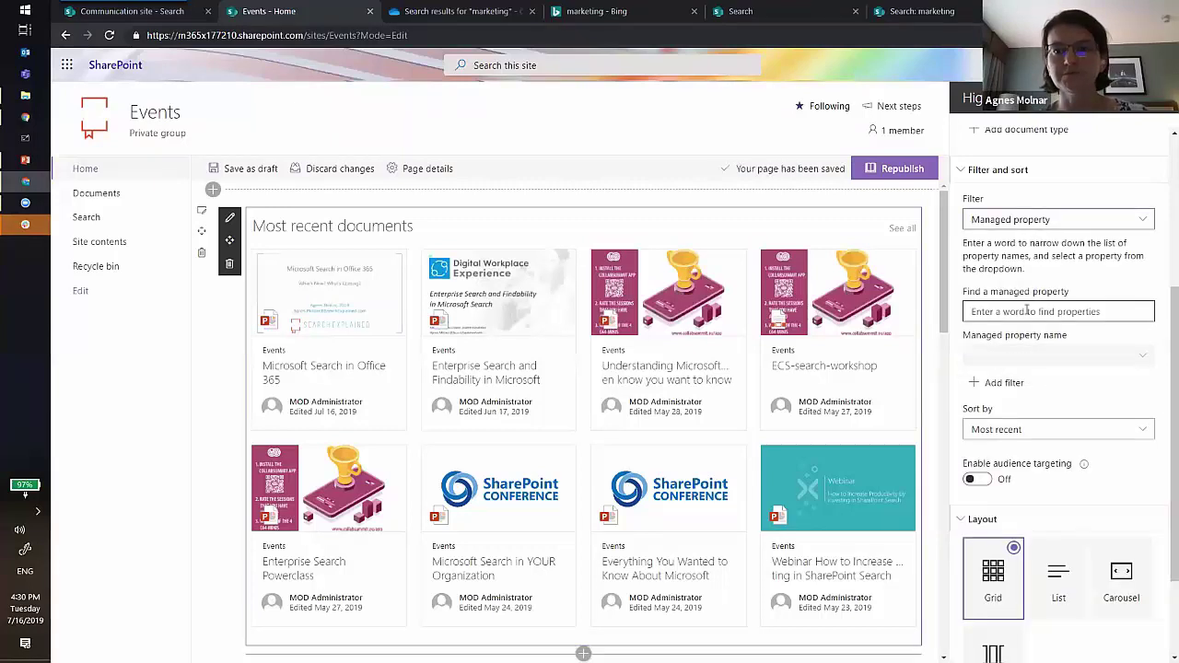
{"action": "left_click", "coordinate": [1027, 311]}
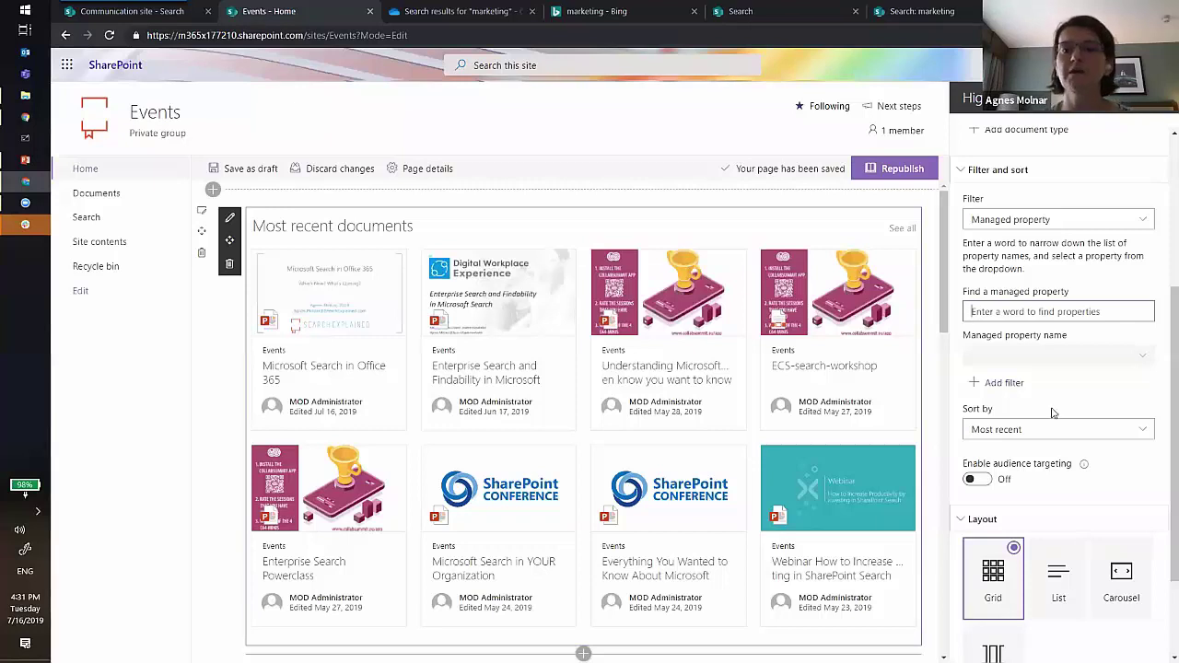
Step: Delete the newly added Highlighted content web part and republish the Events home page
{"action": "scroll", "coordinate": [1052, 413], "scroll_direction": "up", "scroll_amount": 3}
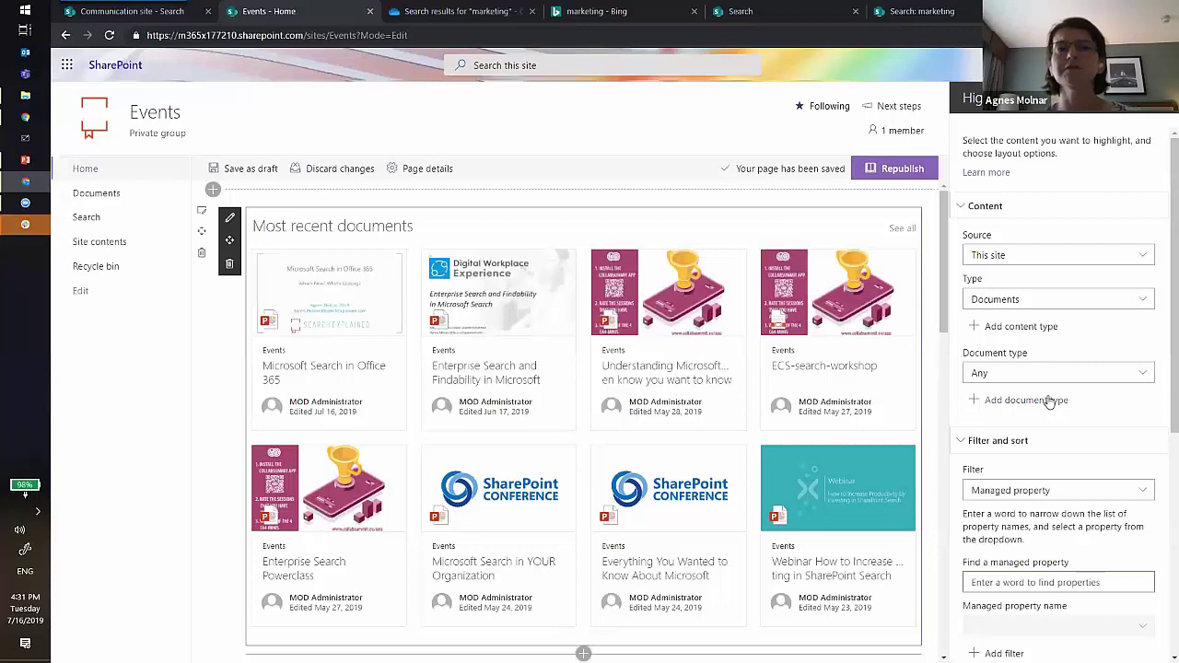
{"action": "left_click", "coordinate": [229, 264]}
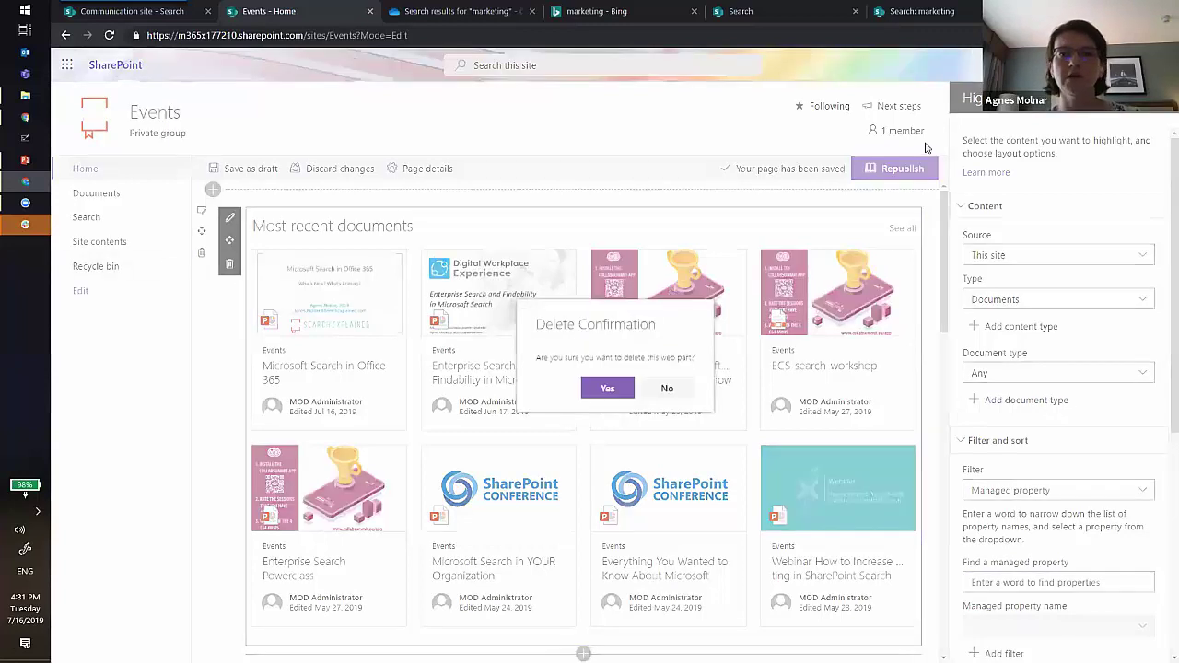
{"action": "left_click", "coordinate": [607, 387]}
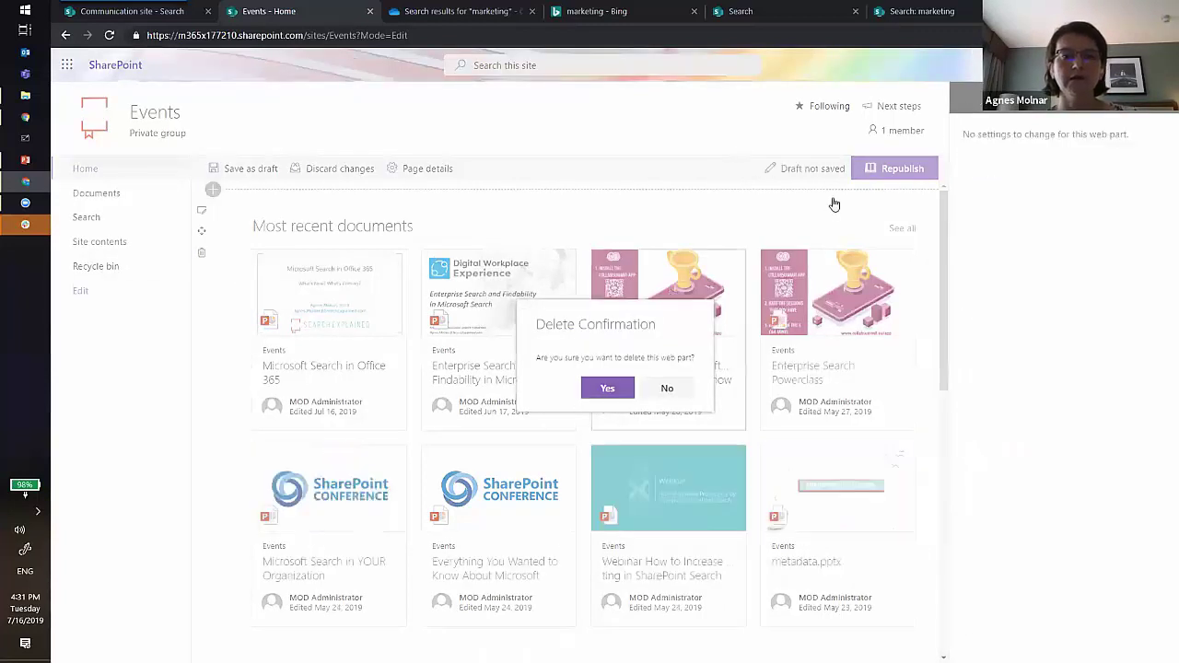
{"action": "left_click", "coordinate": [875, 171]}
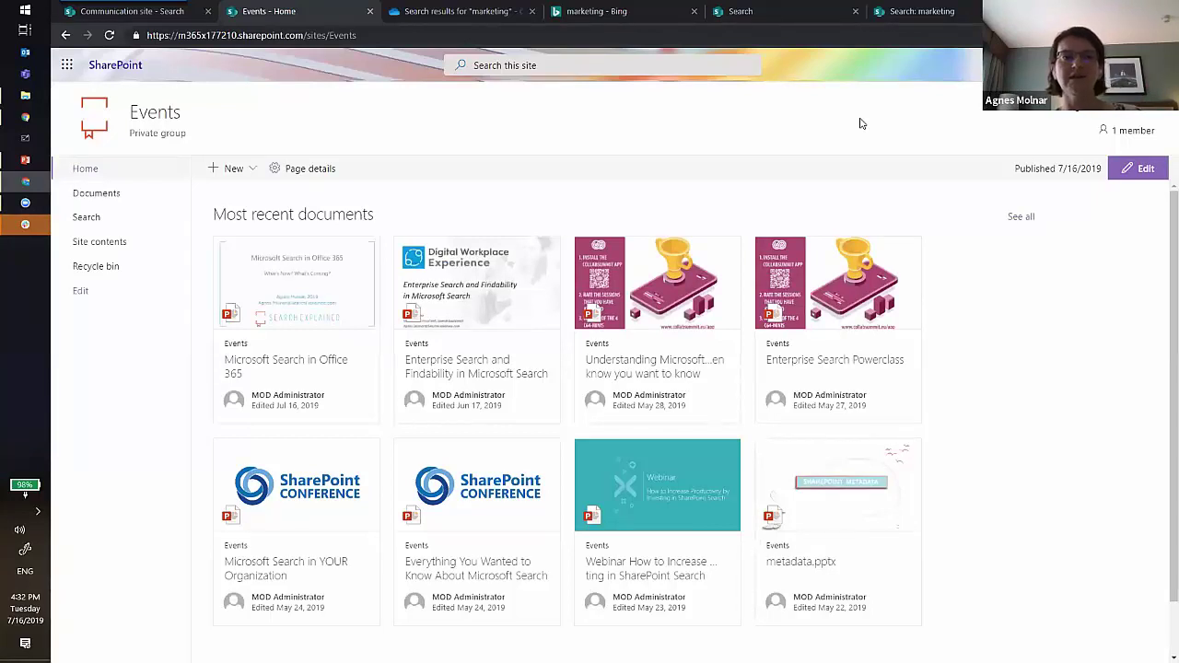
Step: Open the Events site's Search page and inspect the site and page parts of its address
{"action": "left_click", "coordinate": [94, 225]}
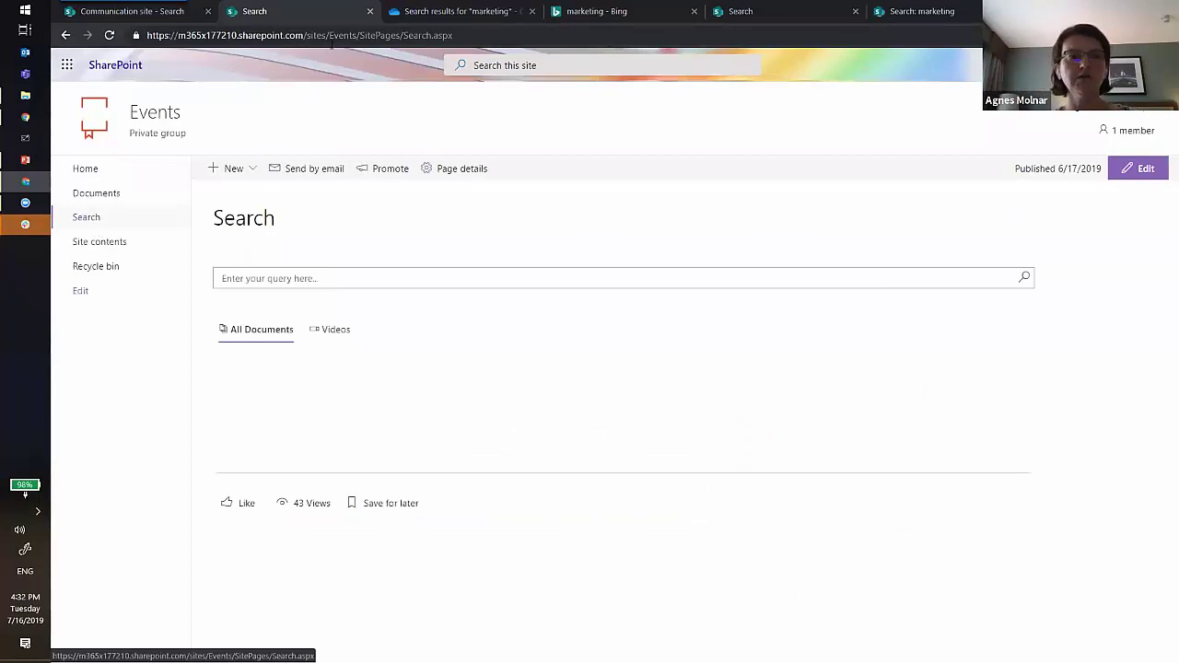
{"action": "double_click", "coordinate": [342, 35]}
{"action": "left_click", "coordinate": [422, 35]}
{"action": "left_click_drag", "start_coordinate": [453, 35], "coordinate": [406, 35]}
{"action": "left_click", "coordinate": [404, 35]}
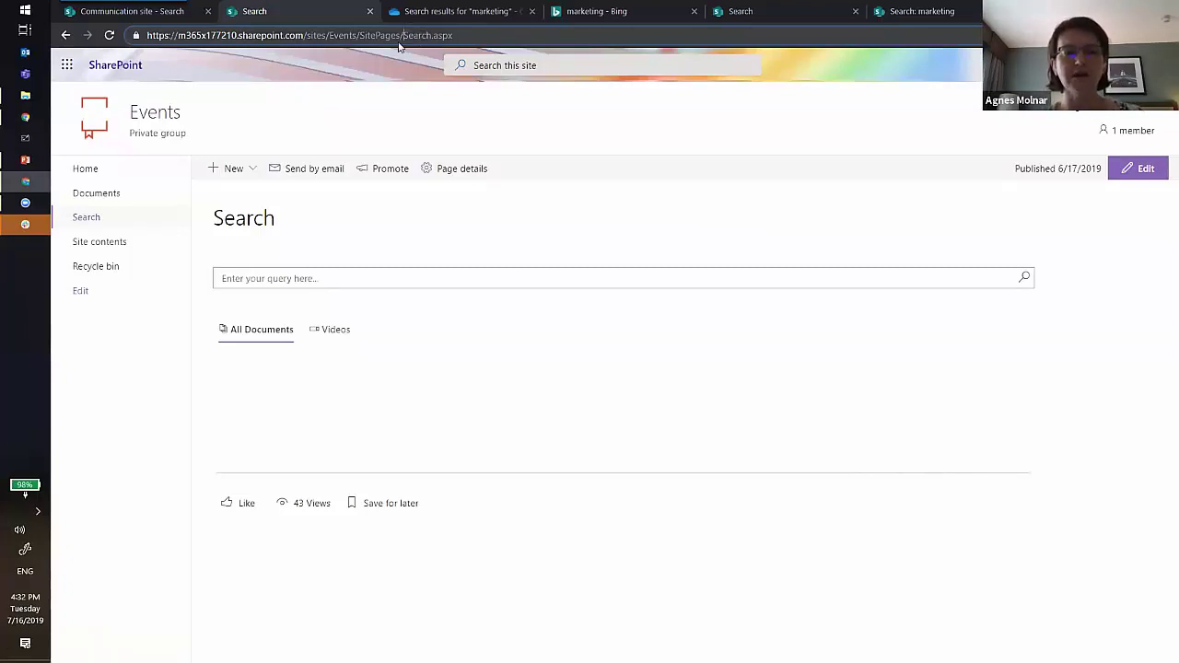
Step: Search for "marketing" with the Events site's custom search page
{"action": "left_click", "coordinate": [367, 283]}
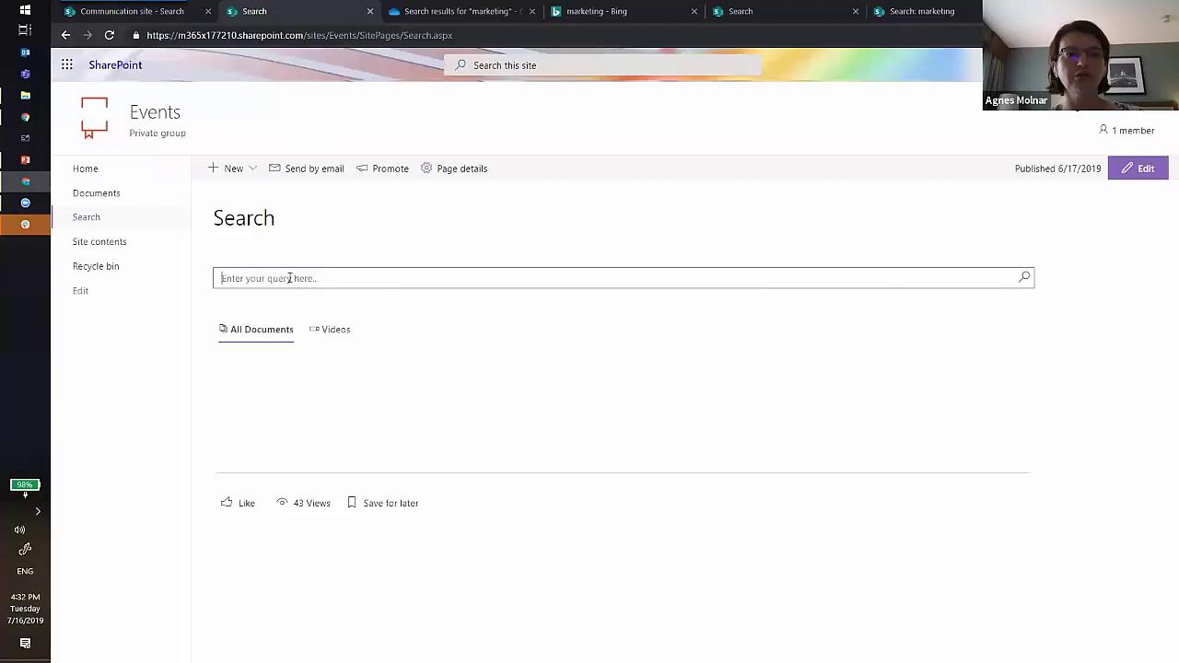
{"action": "type", "text": "marketing"}
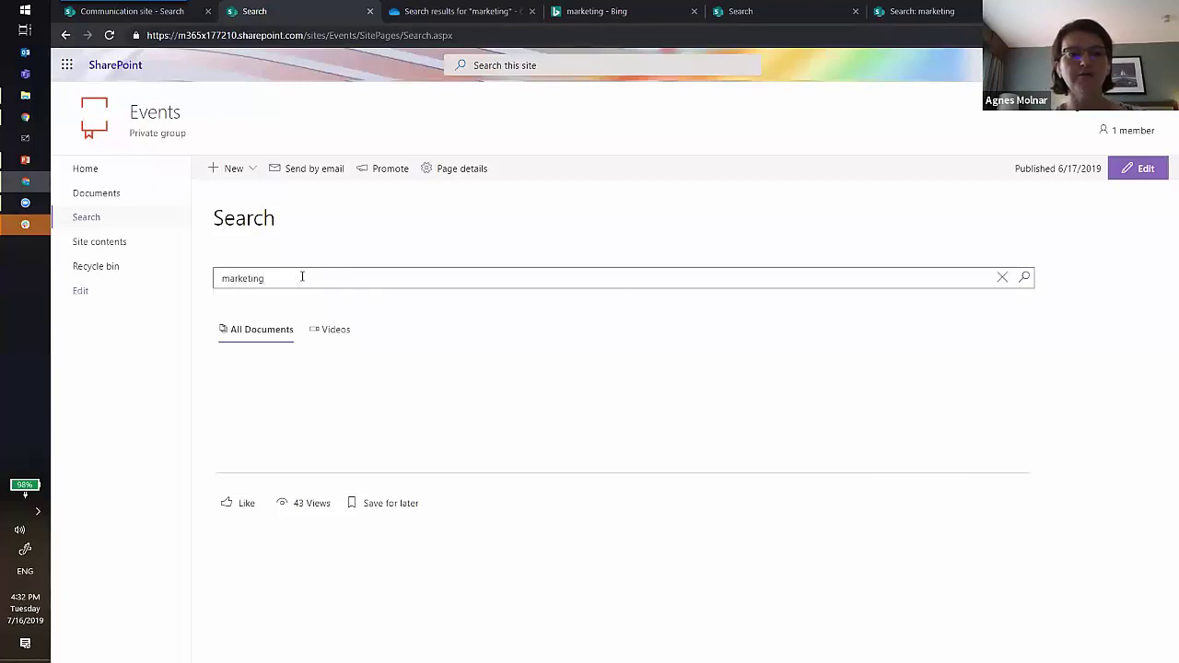
{"action": "key", "text": "Return"}
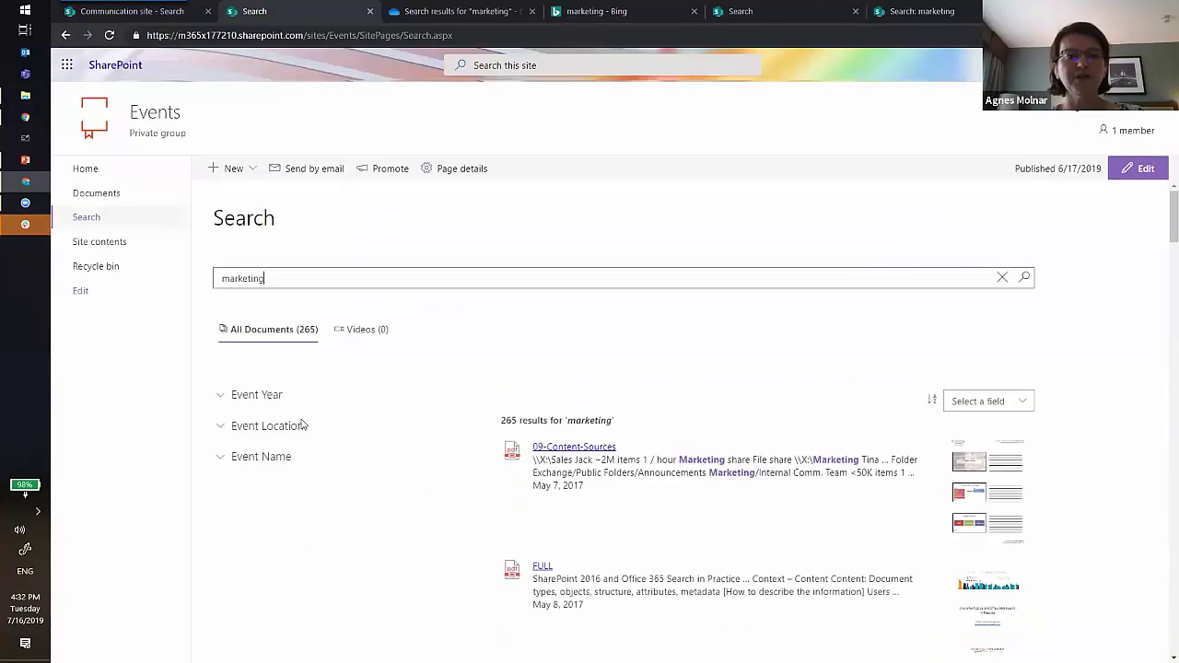
Step: Examine the Event Year and Event Location refiners and compare them with the classic search center's Events refiners
{"action": "left_click", "coordinate": [221, 397]}
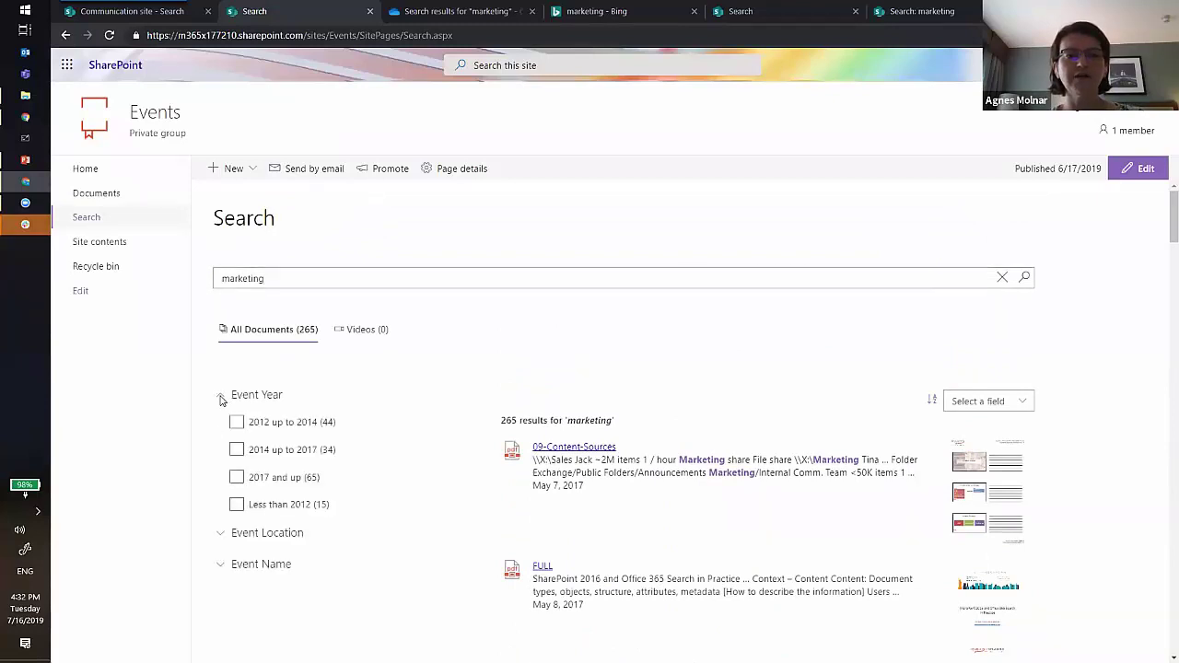
{"action": "left_click", "coordinate": [221, 397]}
{"action": "left_click", "coordinate": [220, 424]}
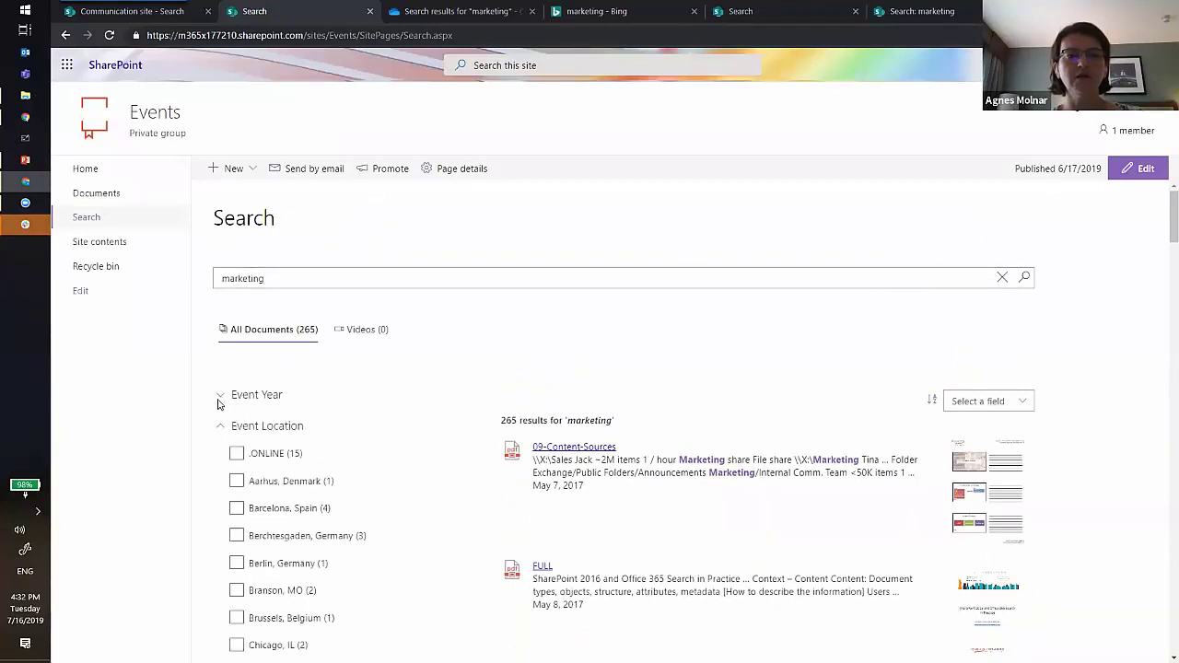
{"action": "left_click", "coordinate": [220, 399]}
{"action": "scroll", "coordinate": [219, 403], "scroll_direction": "down", "scroll_amount": 2}
{"action": "left_click", "coordinate": [220, 401]}
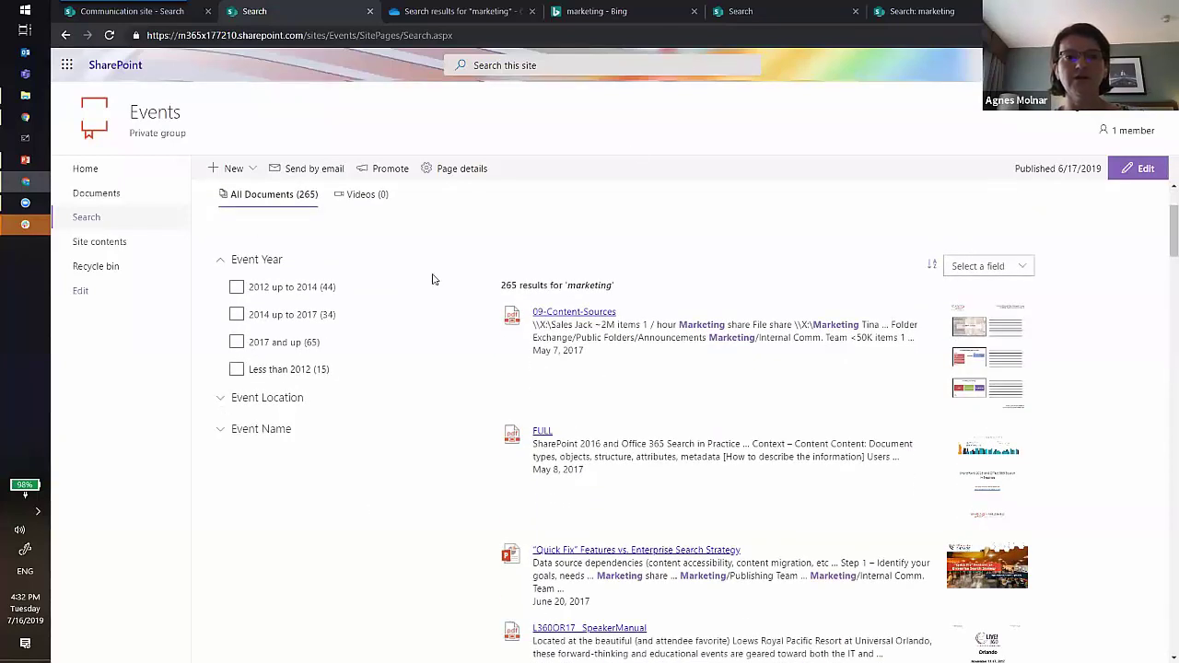
{"action": "left_click", "coordinate": [914, 13]}
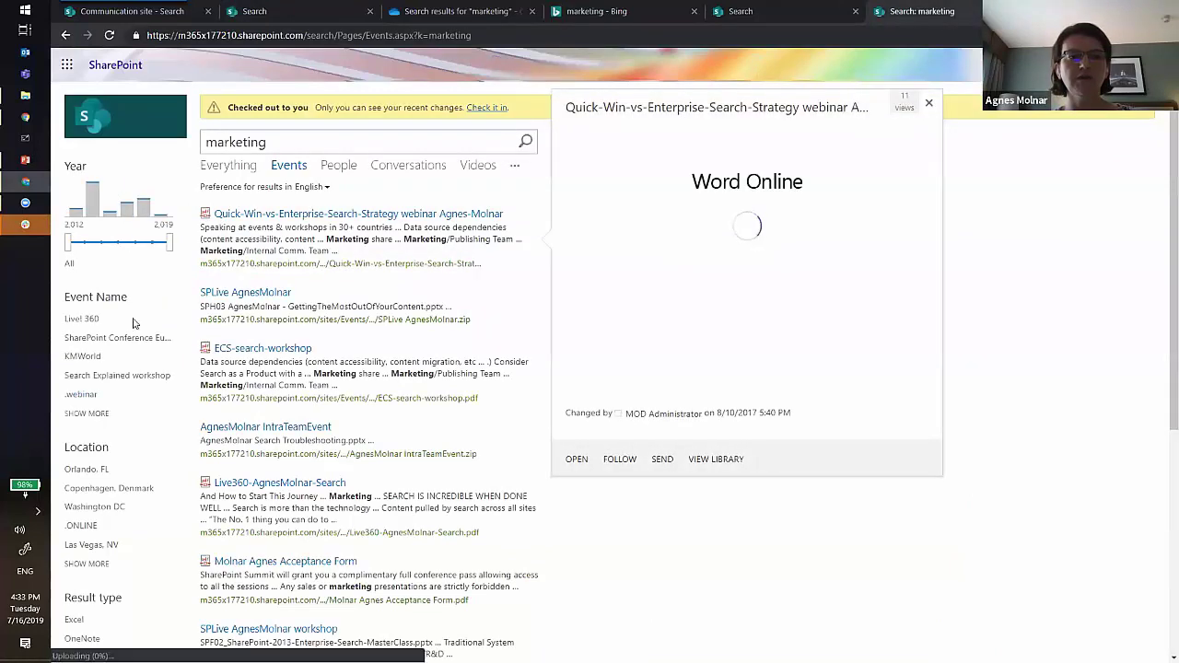
{"action": "left_click", "coordinate": [329, 11]}
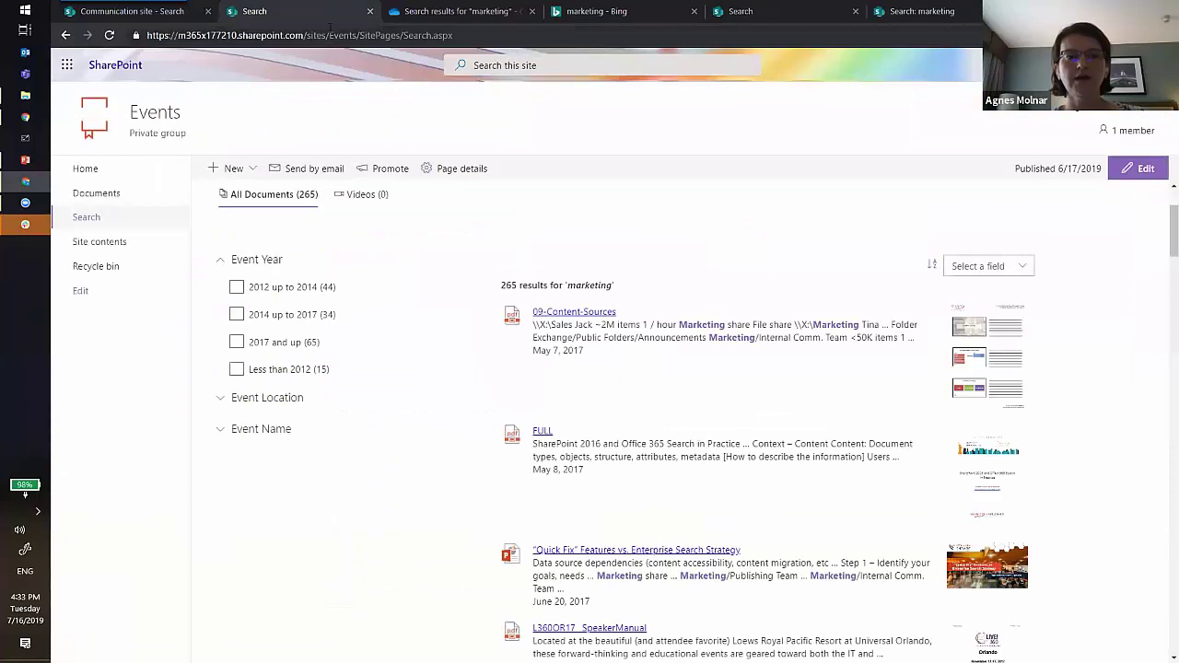
Step: View the available sort fields for the results and go through the list to its paging controls
{"action": "left_click", "coordinate": [981, 269]}
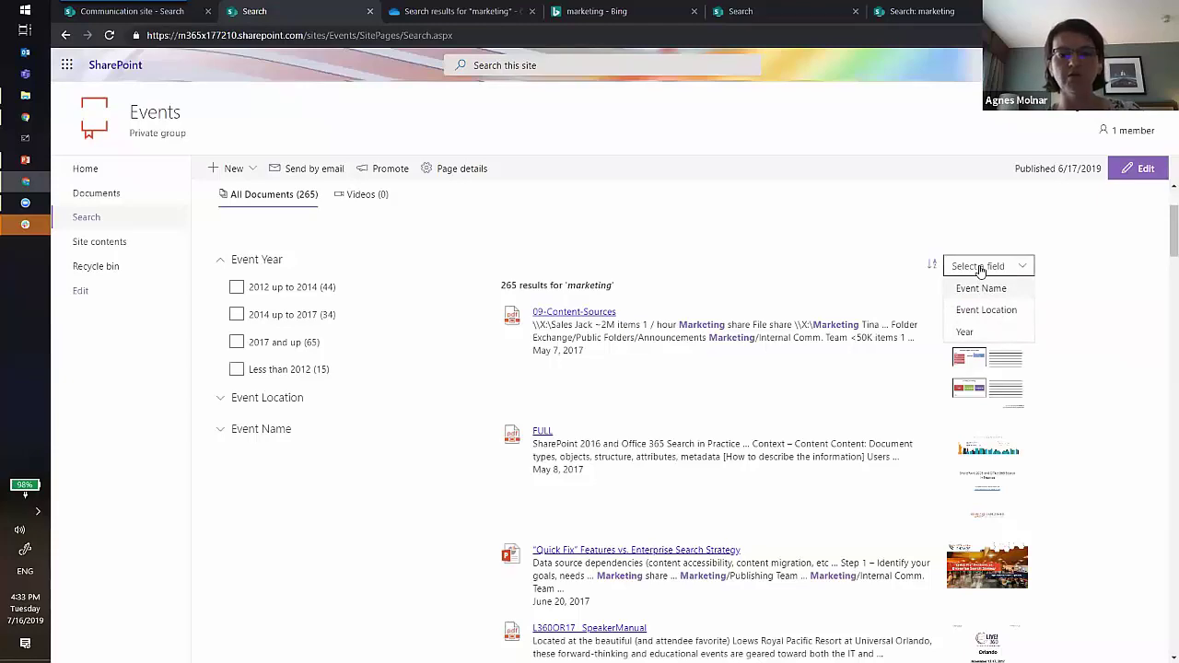
{"action": "left_click", "coordinate": [1063, 255]}
{"action": "scroll", "coordinate": [1064, 256], "scroll_direction": "down", "scroll_amount": 5}
{"action": "scroll", "coordinate": [1062, 255], "scroll_direction": "down", "scroll_amount": 10}
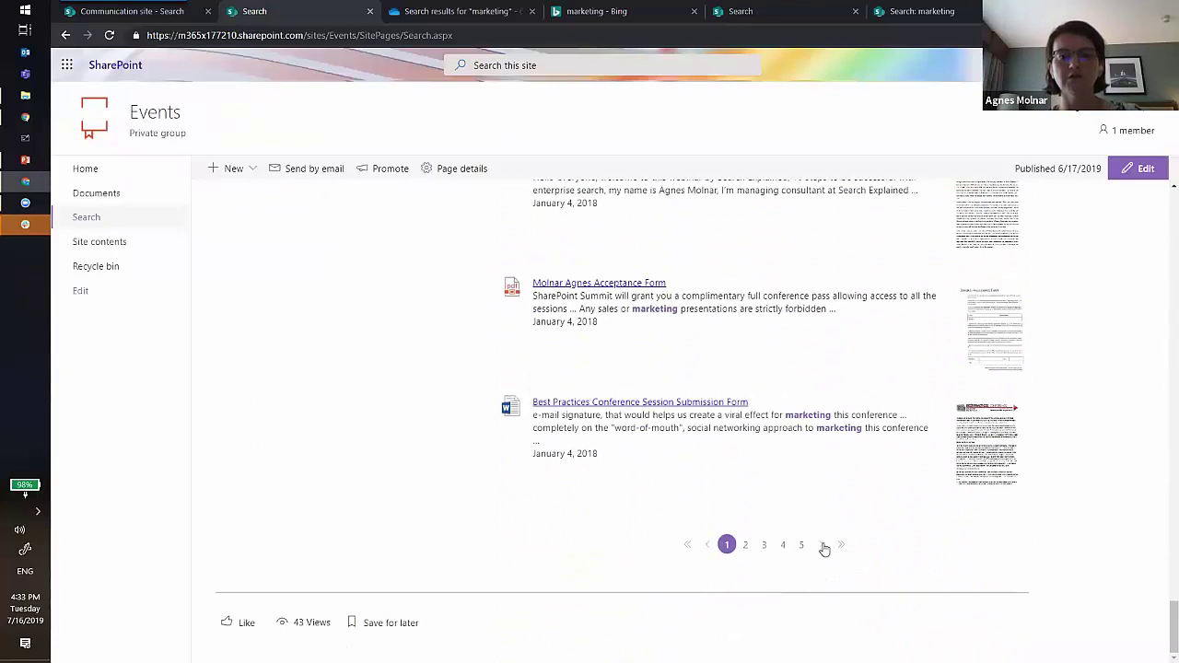
{"action": "left_click", "coordinate": [824, 545]}
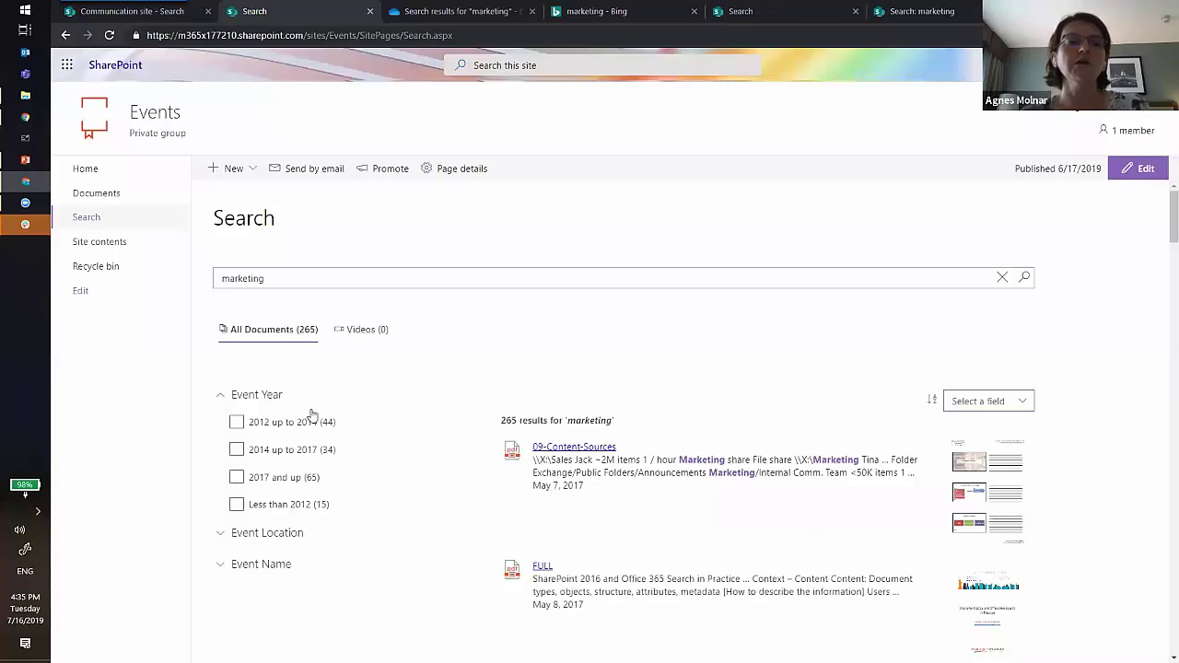
Step: Compare with the Communication site's search results, return to the Events search page, and select its "marketing" query
{"action": "left_click", "coordinate": [169, 21]}
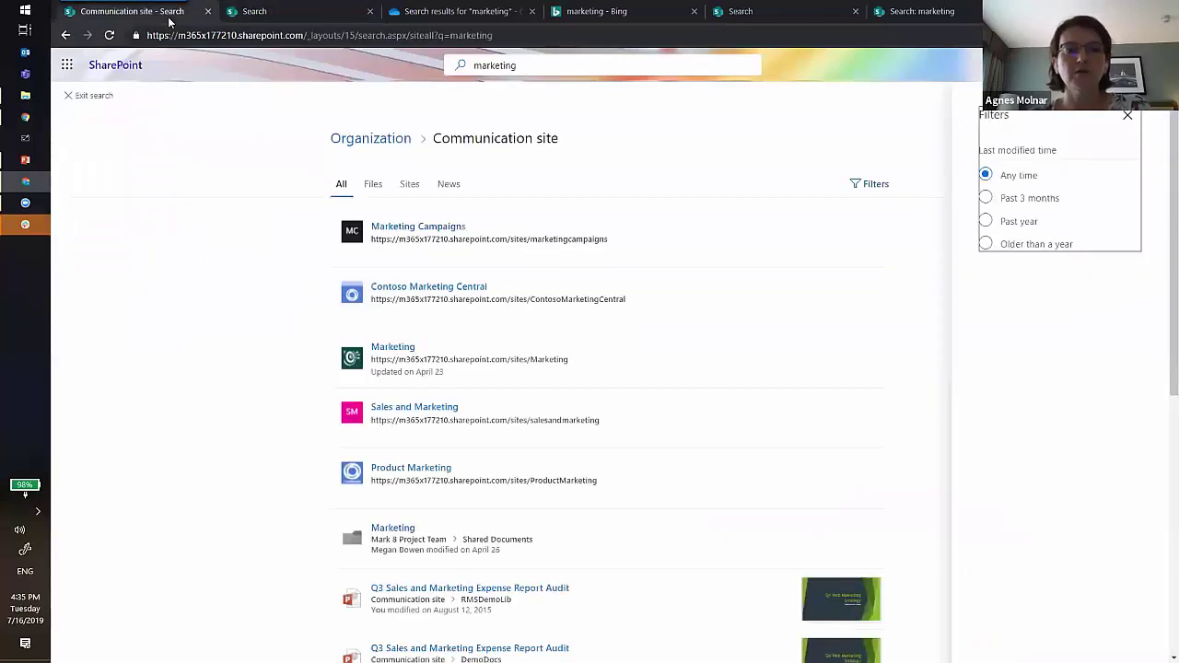
{"action": "left_click", "coordinate": [266, 13]}
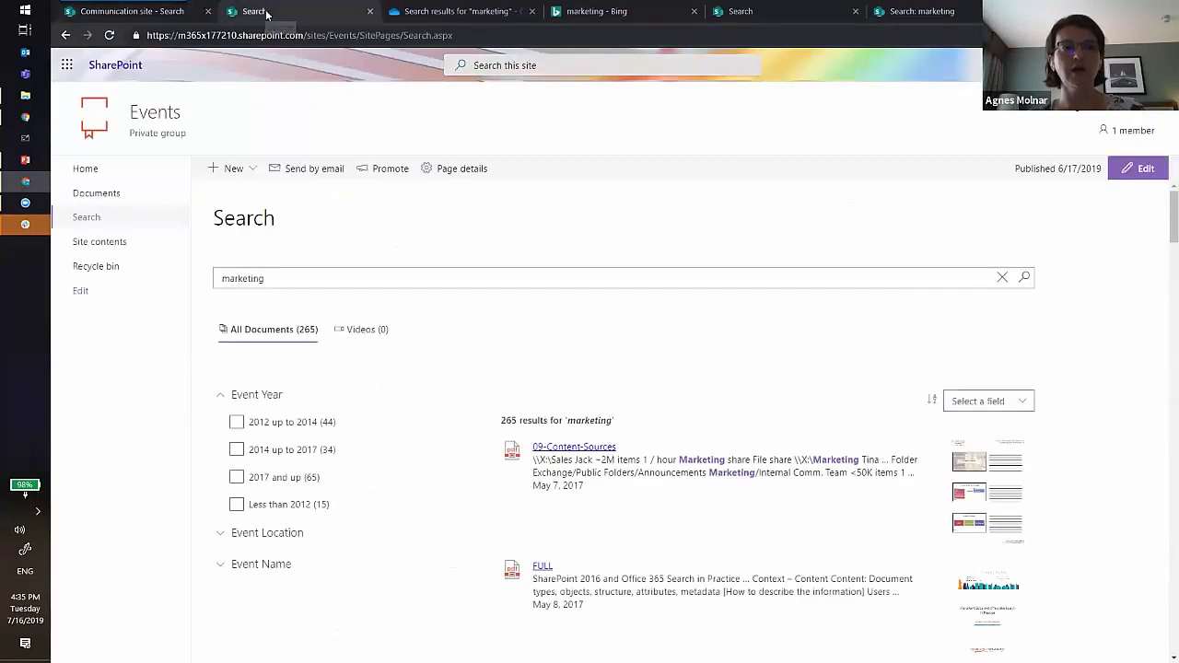
{"action": "double_click", "coordinate": [272, 280]}
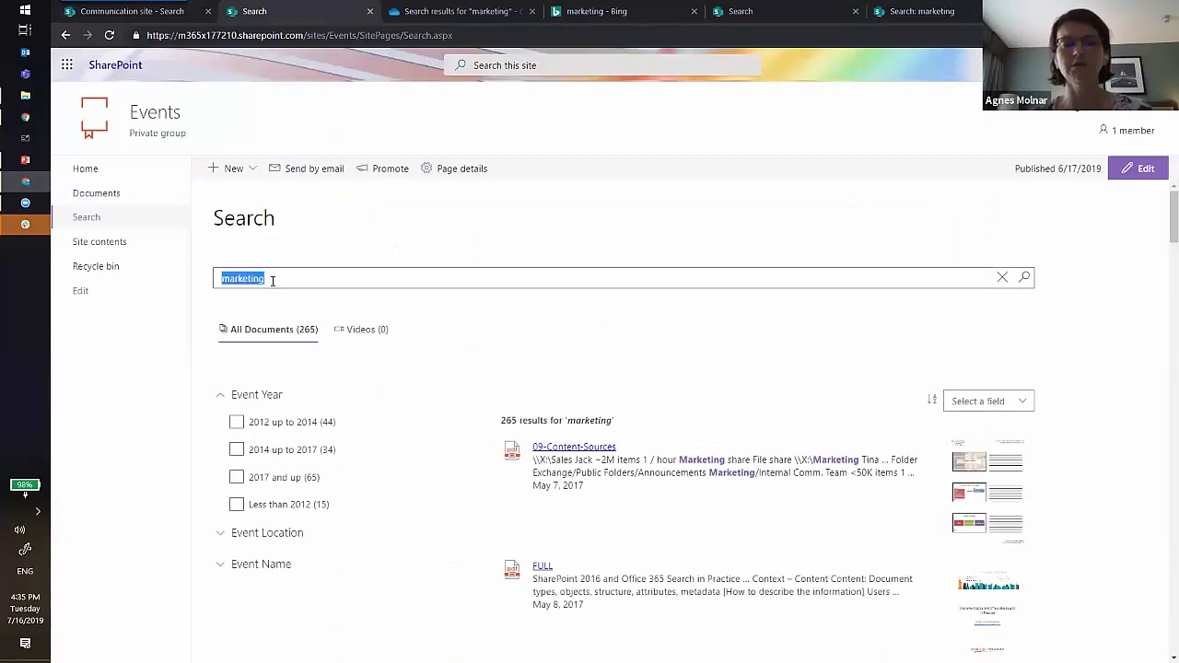
Step: Replace the query on the Events search page with "metadata" to bring up its query suggestions
{"action": "type", "text": "metadata"}
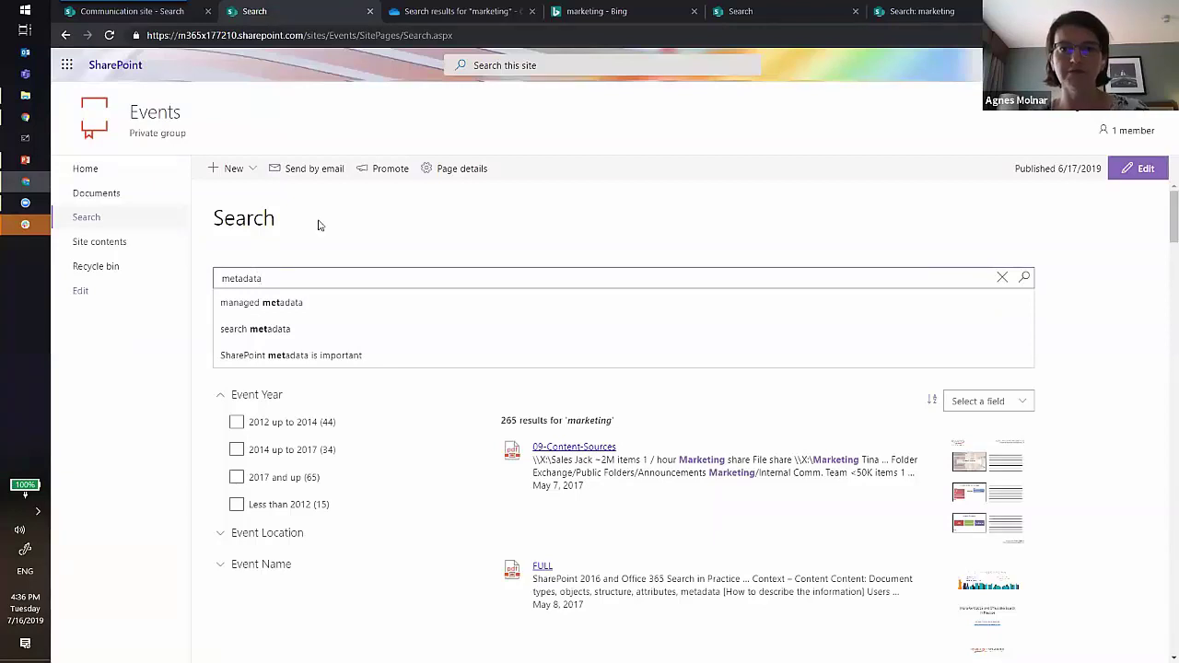
Step: Switch to the PowerPoint presentation and go to slide 16, "What makes Microsoft Search work?"
{"action": "key", "text": "alt+Tab"}
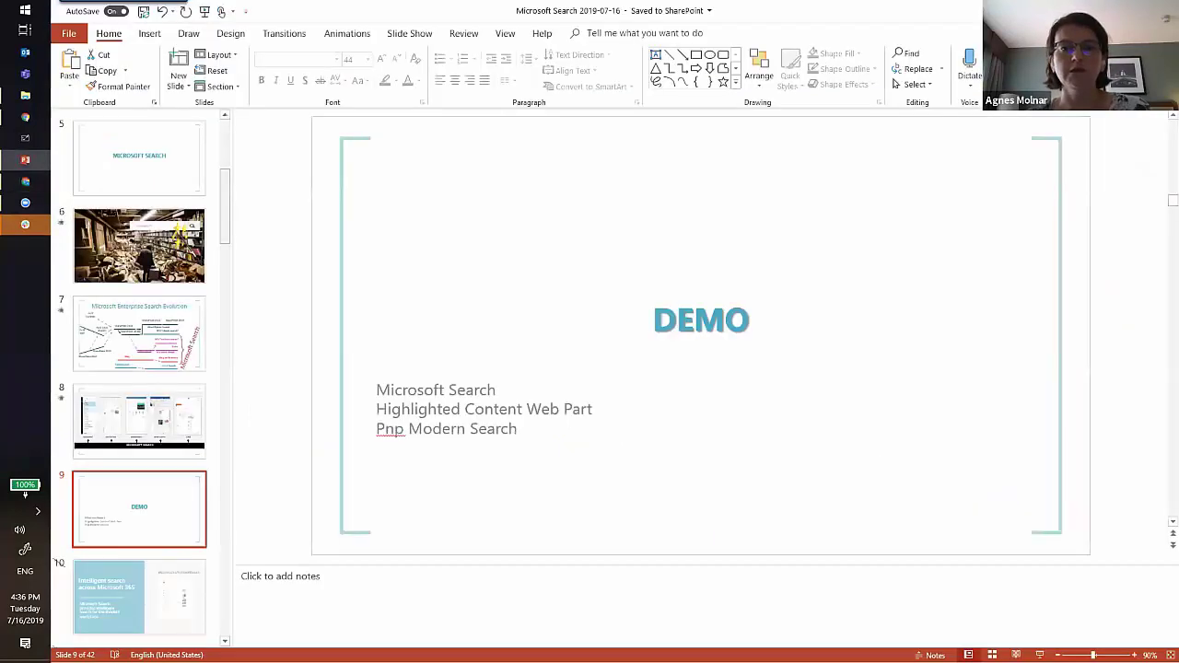
{"action": "scroll", "coordinate": [154, 483], "scroll_direction": "down", "scroll_amount": 1}
{"action": "scroll", "coordinate": [154, 484], "scroll_direction": "down", "scroll_amount": 5}
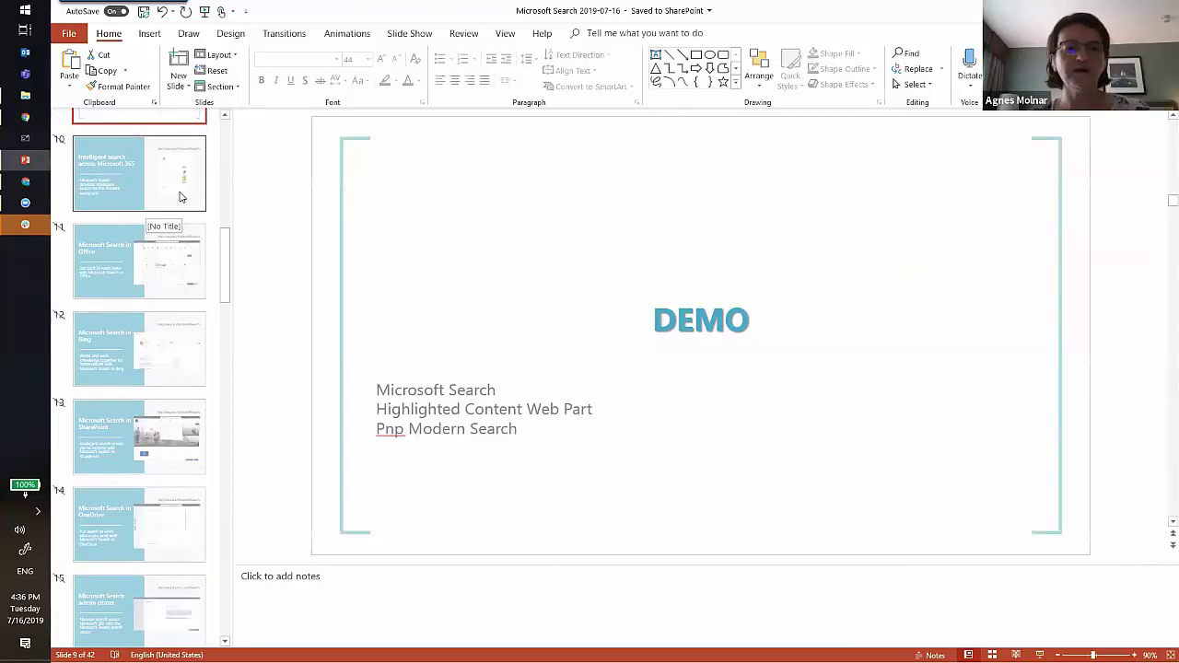
{"action": "scroll", "coordinate": [180, 196], "scroll_direction": "down", "scroll_amount": 4}
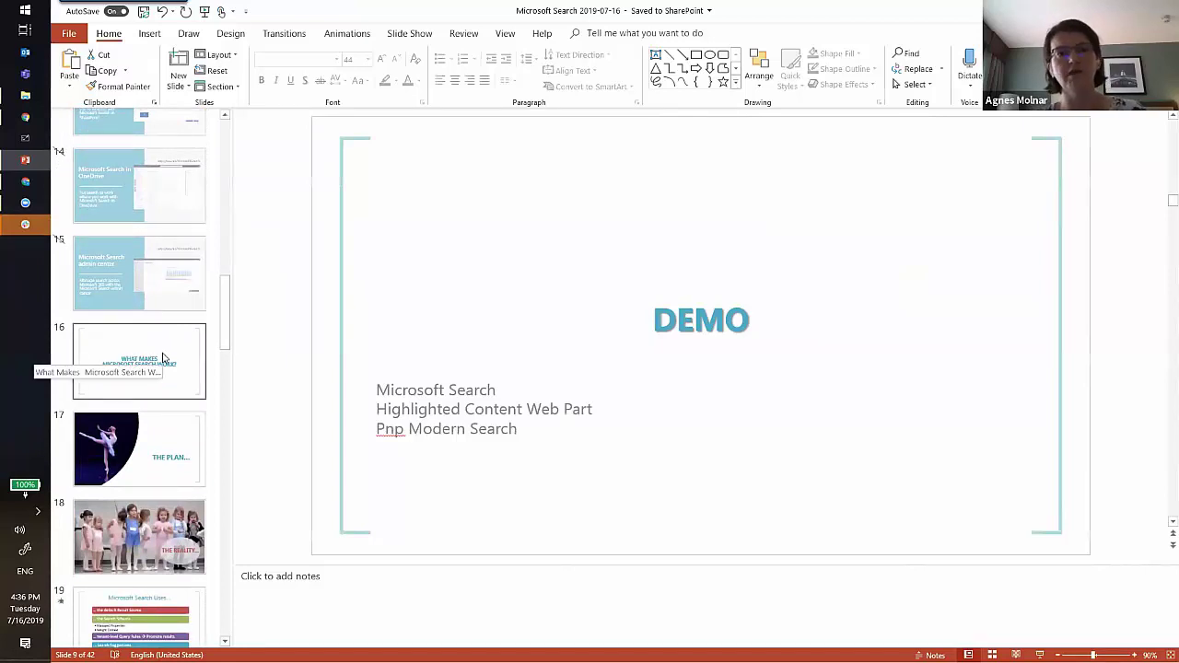
{"action": "left_click", "coordinate": [162, 358]}
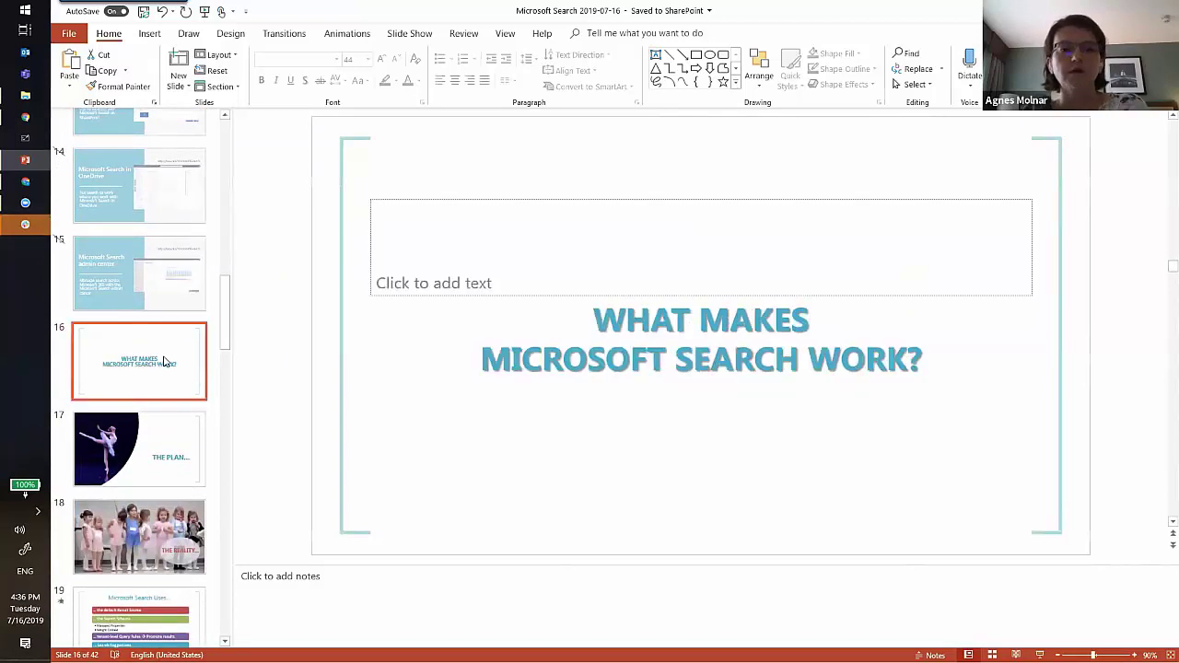
{"action": "scroll", "coordinate": [717, 446], "scroll_direction": "down", "scroll_amount": 2}
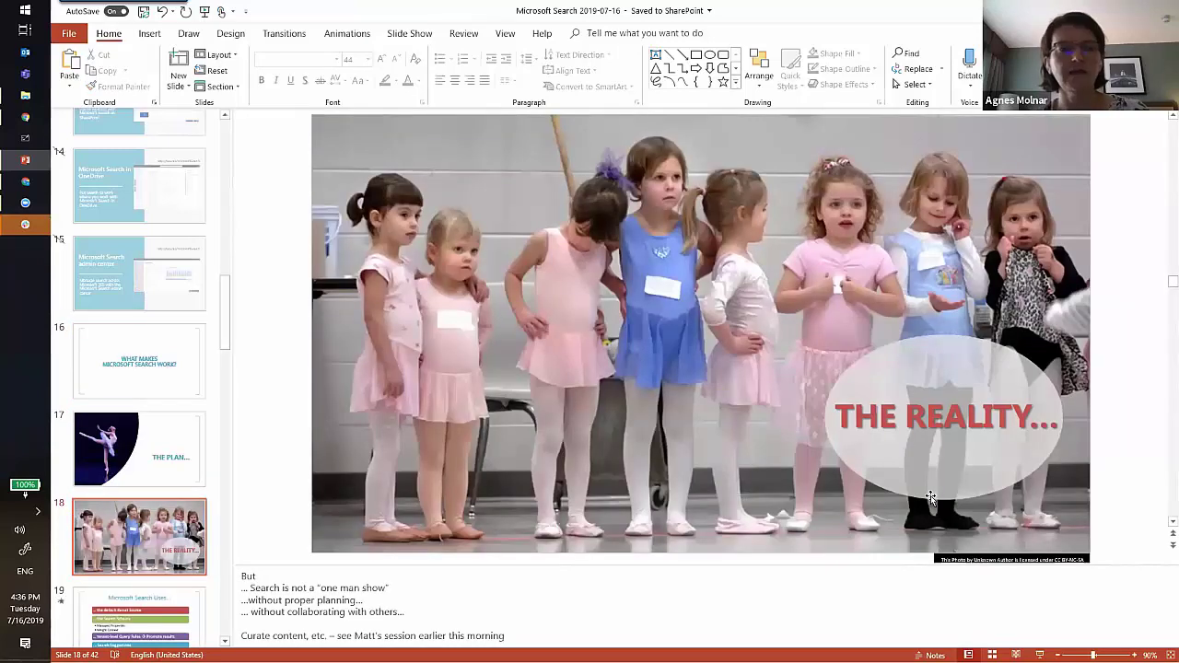
{"action": "scroll", "coordinate": [930, 498], "scroll_direction": "up", "scroll_amount": 3}
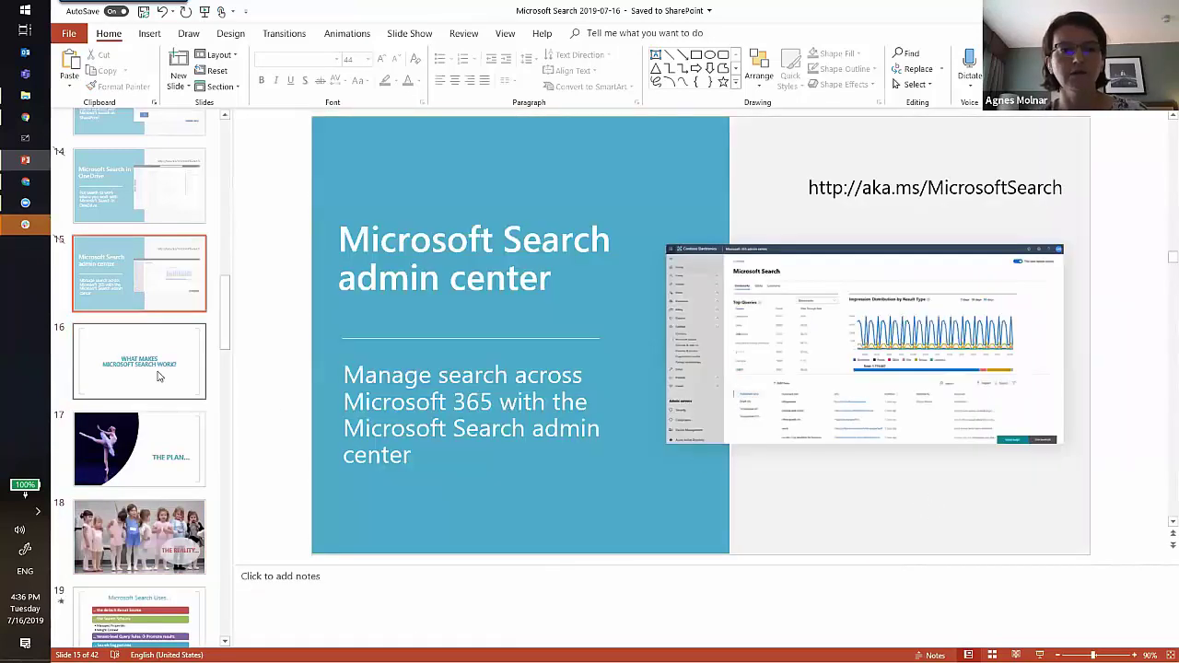
{"action": "left_click", "coordinate": [158, 375]}
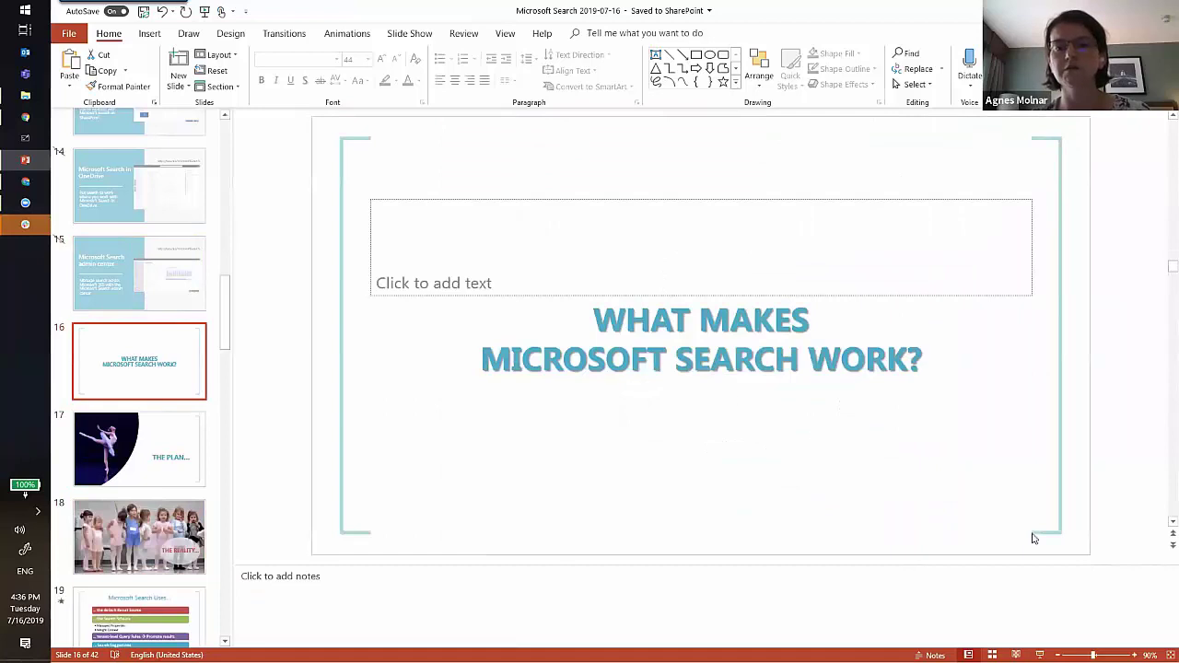
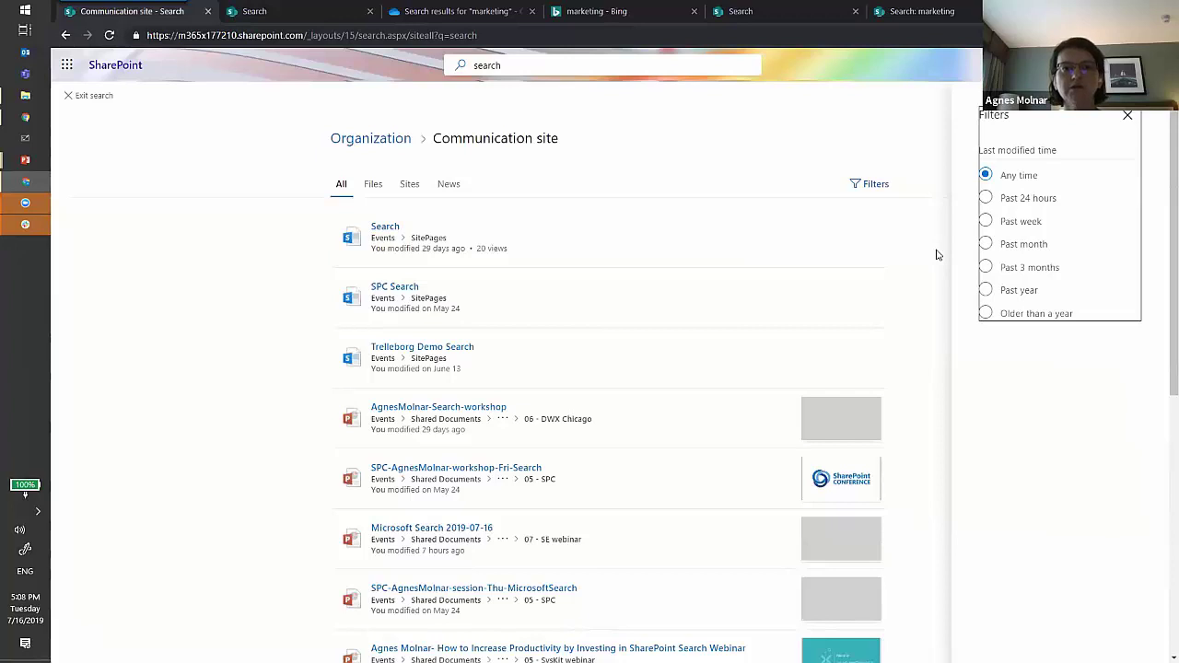
Step: Put the Events search page into edit mode, inspect the refiners configured in its filter web part, and close the refiner list without changes
{"action": "left_click", "coordinate": [1064, 376]}
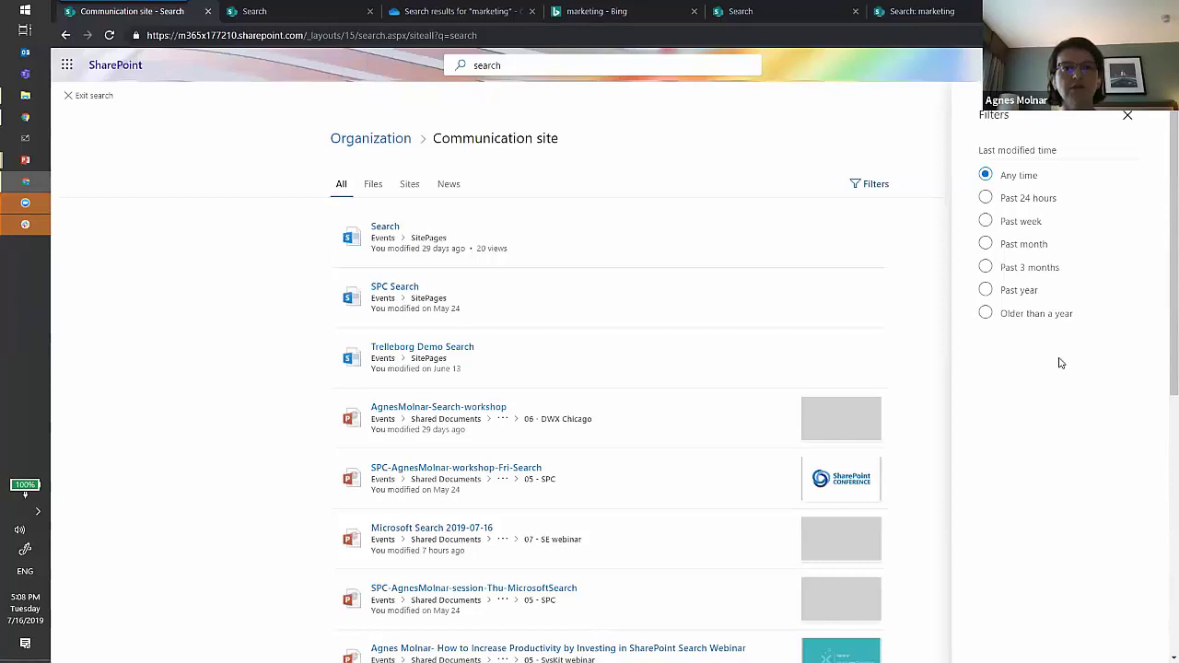
{"action": "left_click", "coordinate": [312, 18]}
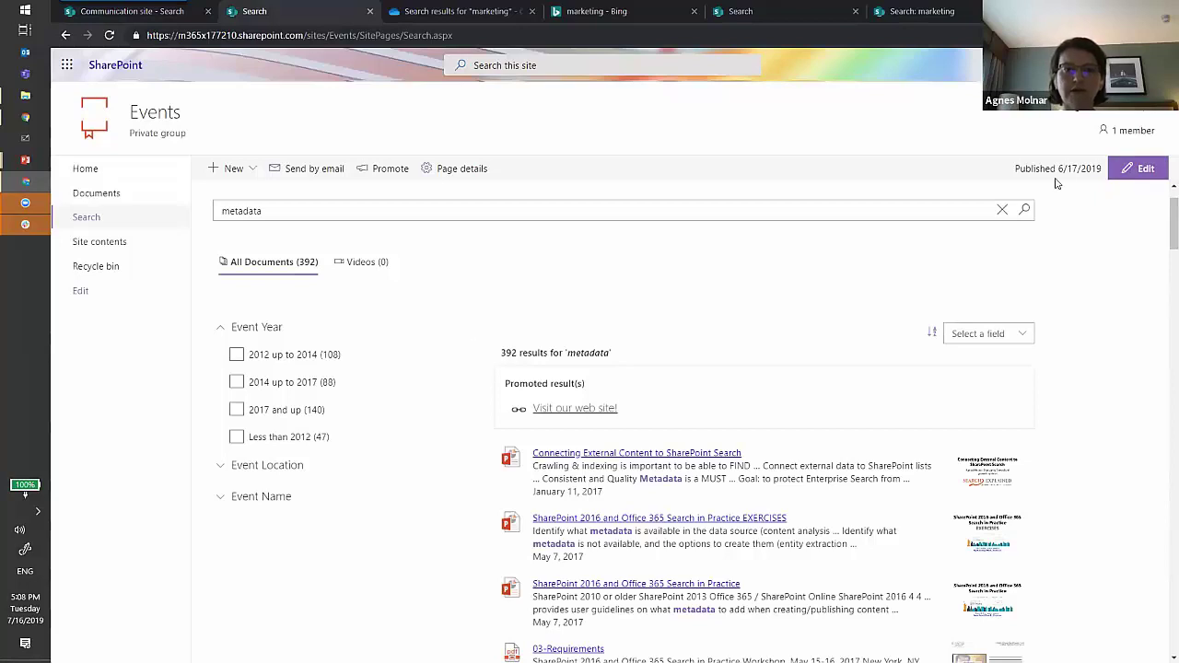
{"action": "left_click", "coordinate": [1149, 174]}
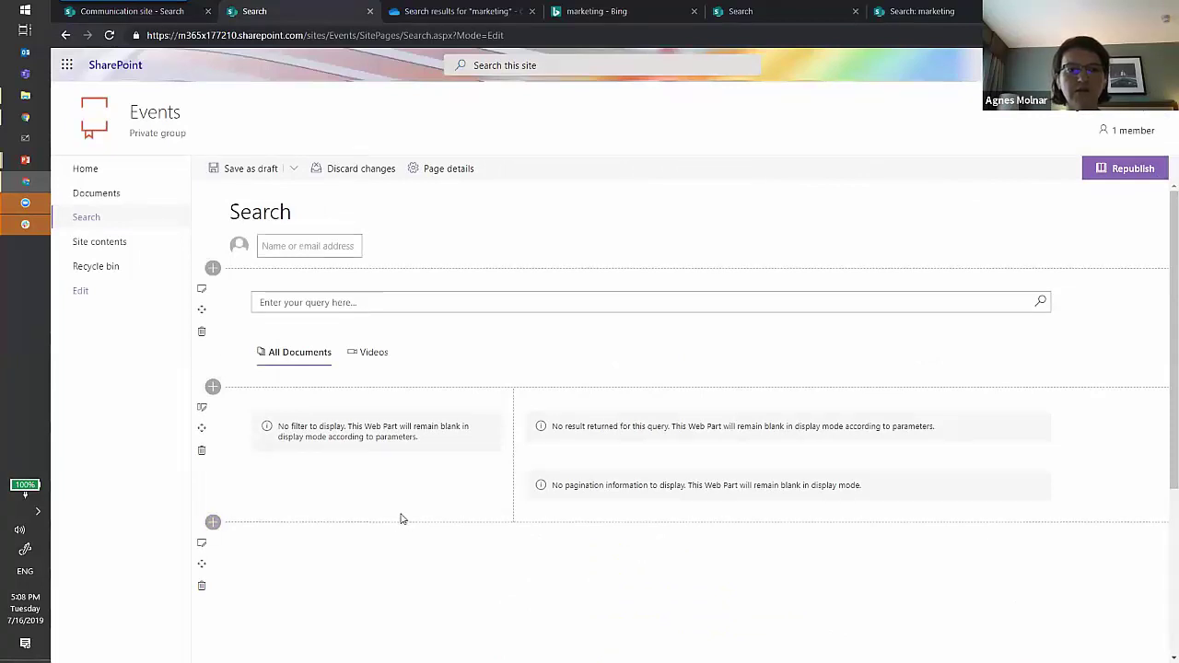
{"action": "left_click", "coordinate": [230, 416]}
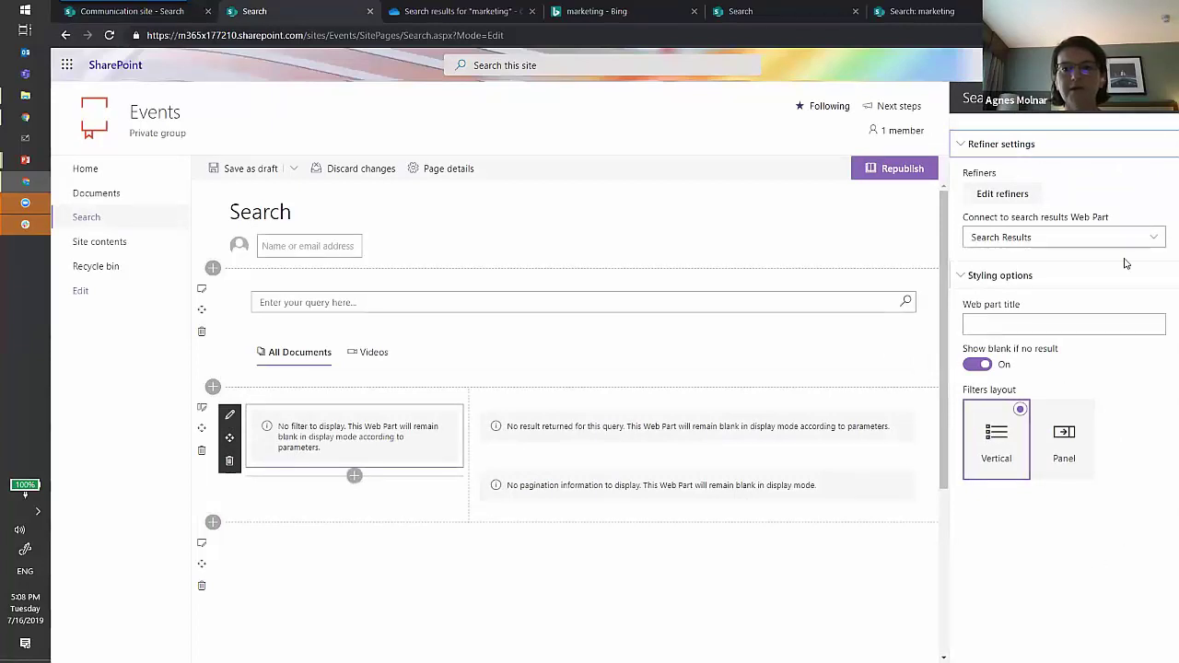
{"action": "left_click", "coordinate": [1016, 195]}
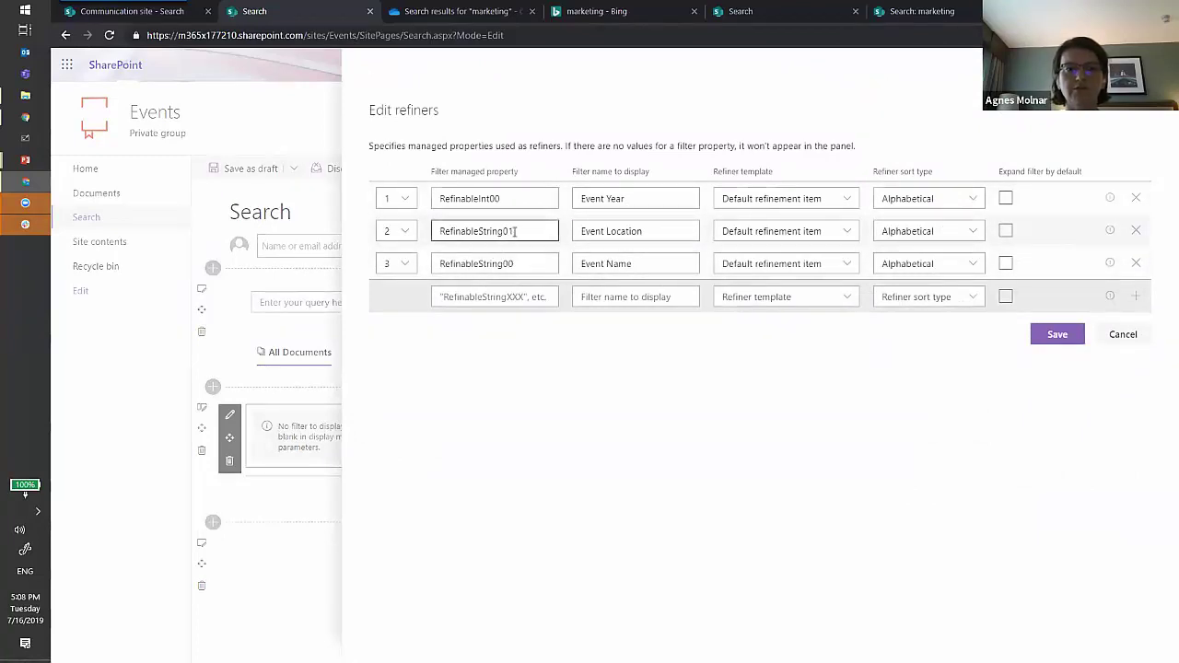
{"action": "left_click", "coordinate": [25, 204]}
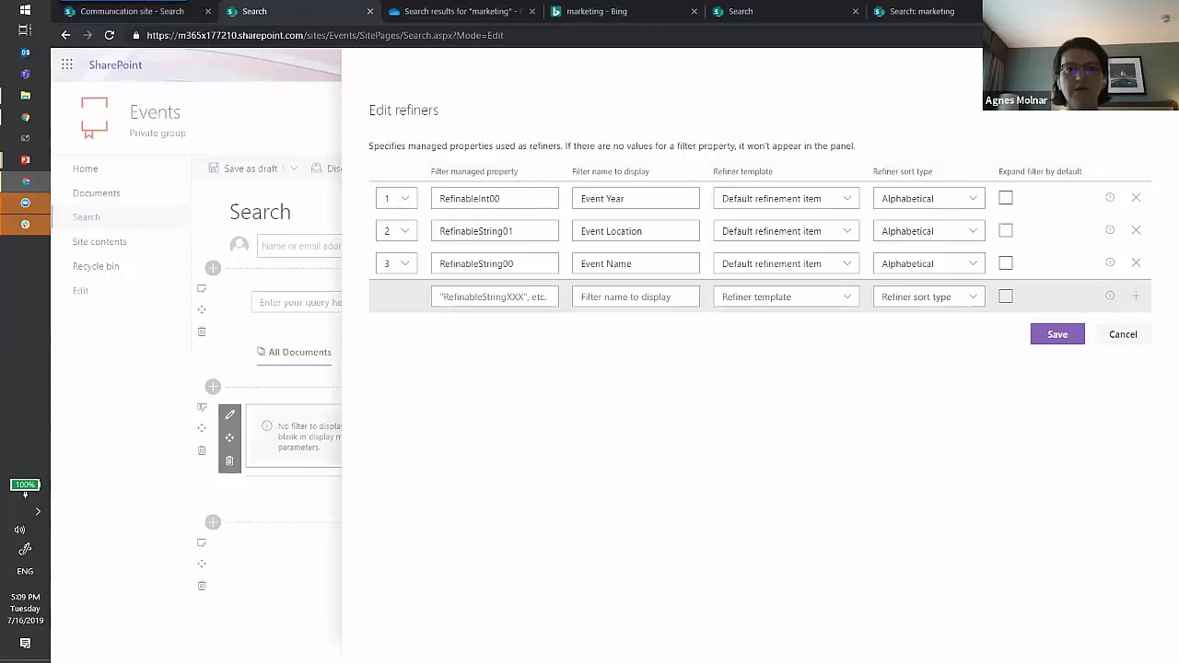
{"action": "left_click", "coordinate": [230, 103]}
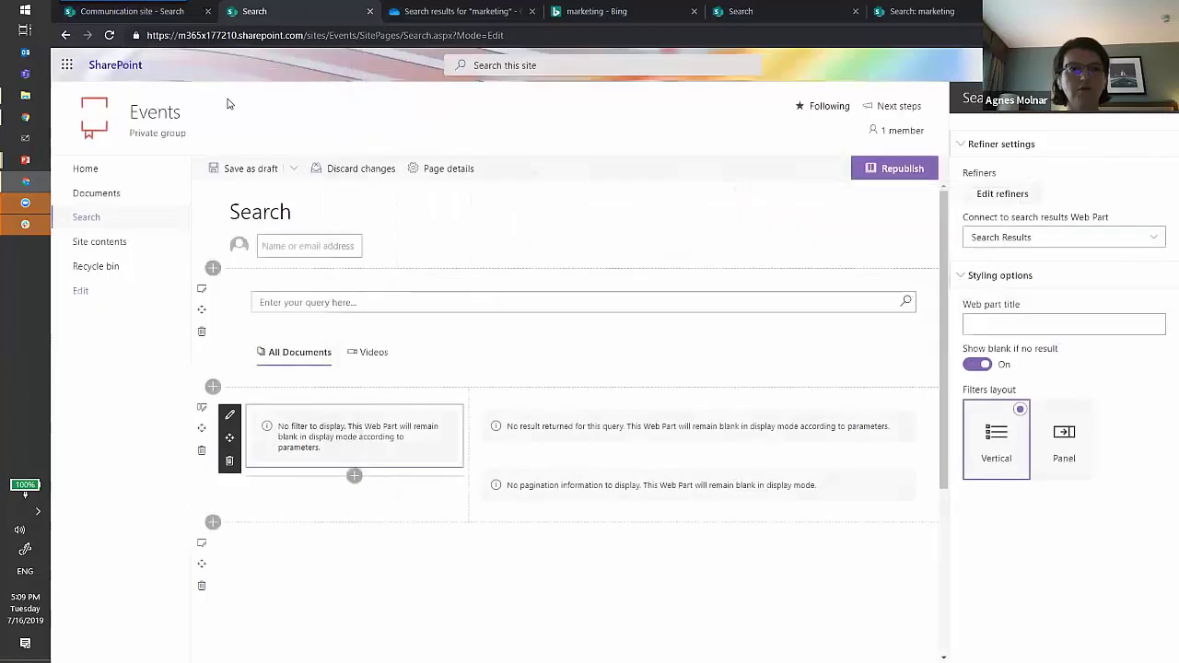
Step: Open the Events site's home page and search the site for "metadata"
{"action": "left_click", "coordinate": [84, 169]}
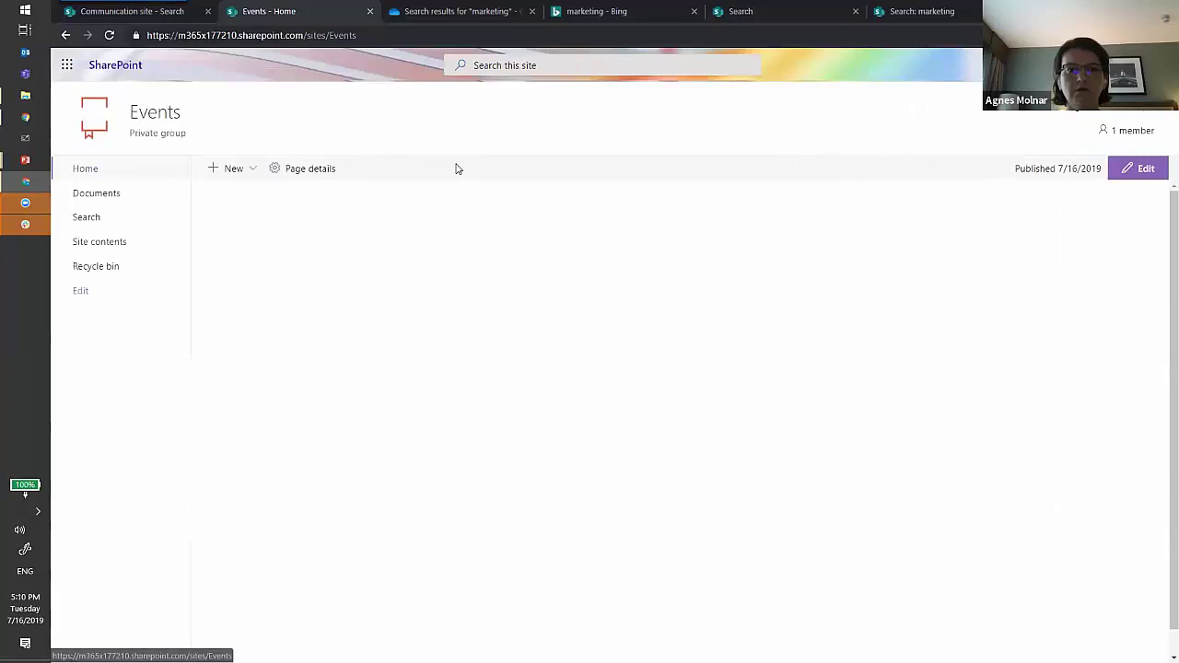
{"action": "left_click", "coordinate": [609, 64]}
{"action": "type", "text": "metadata"}
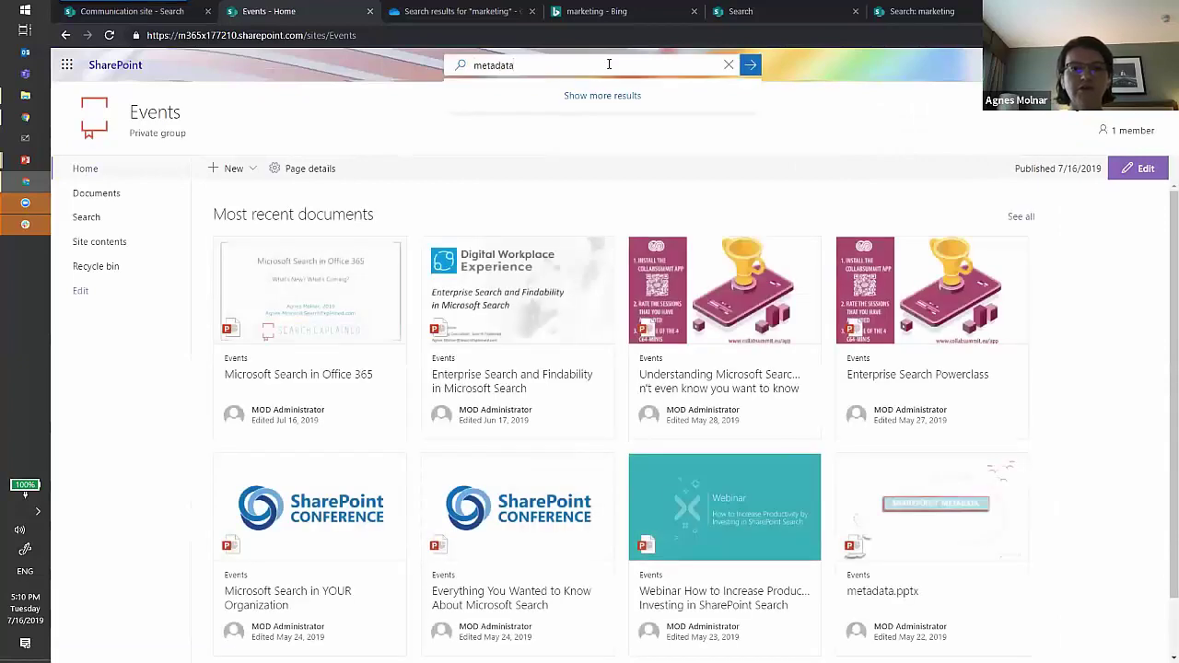
{"action": "key", "text": "Return"}
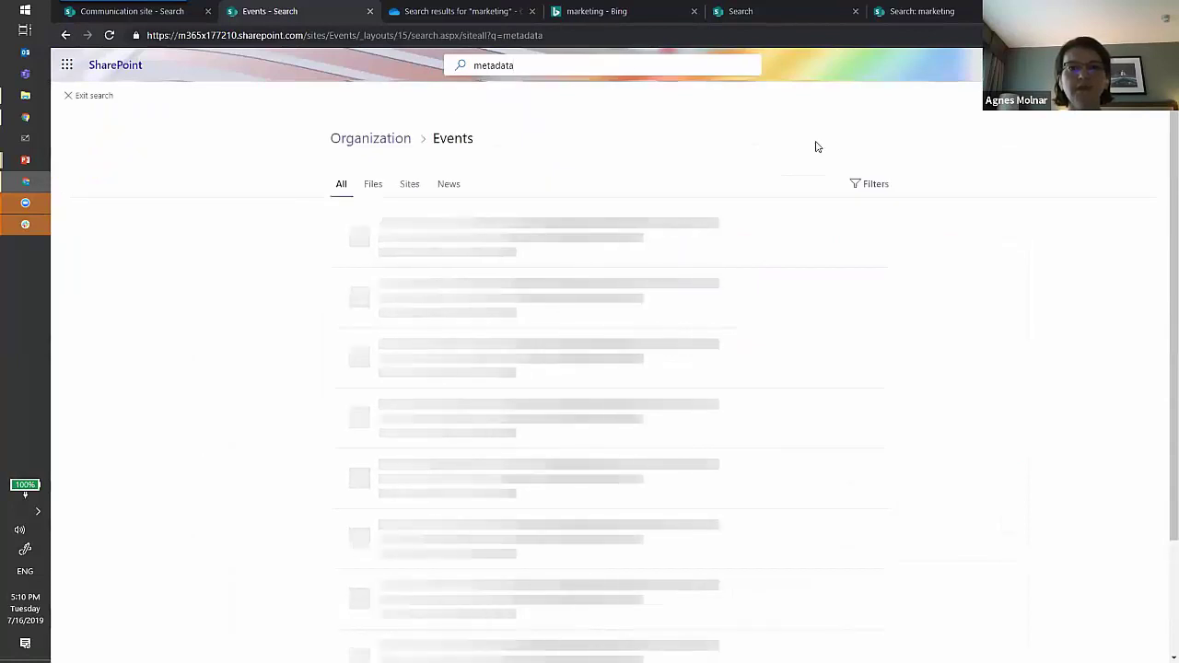
Step: View the available filters for the "metadata" results and look through the list to its paging controls
{"action": "left_click", "coordinate": [875, 183]}
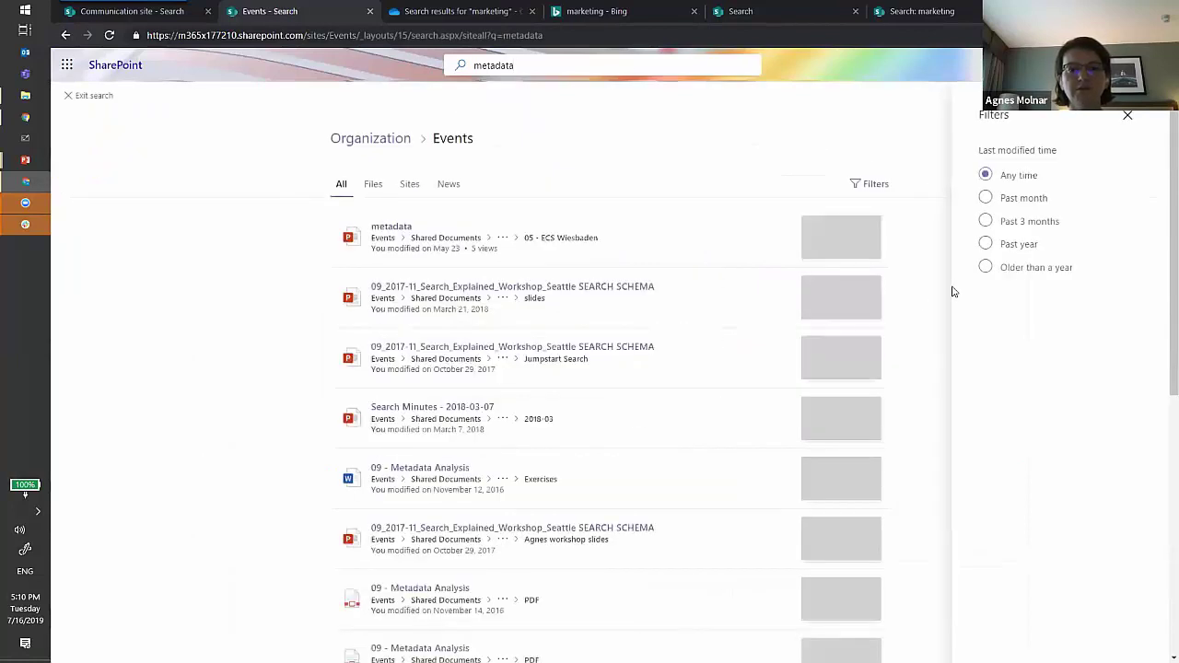
{"action": "scroll", "coordinate": [921, 302], "scroll_direction": "down", "scroll_amount": 5}
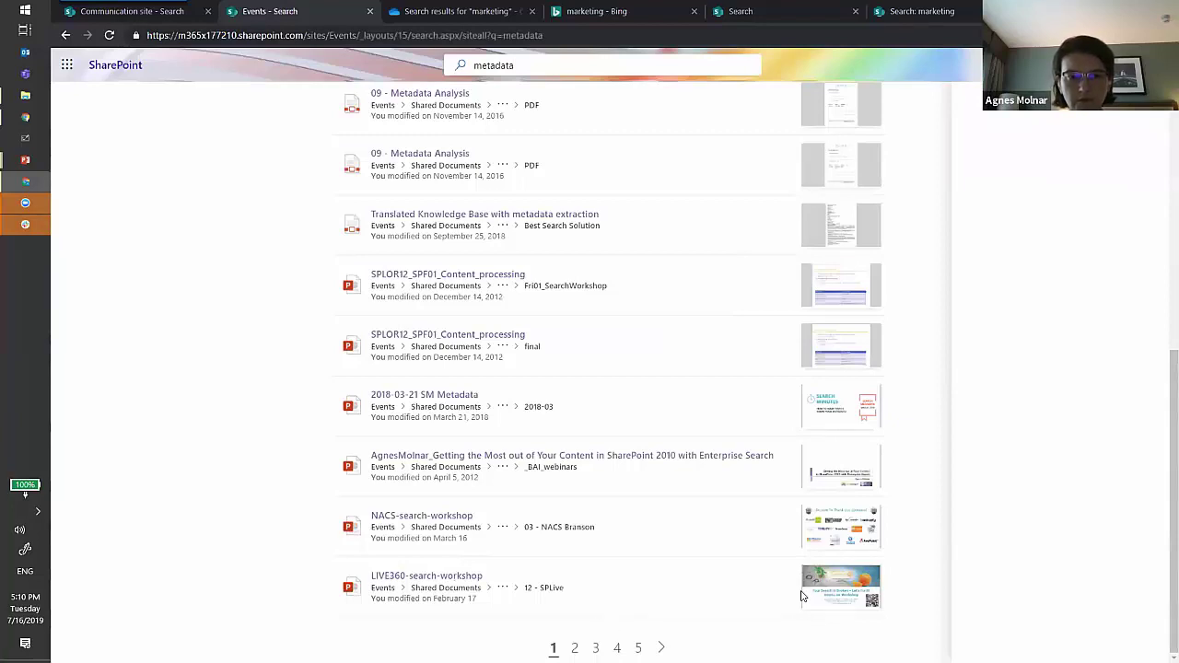
{"action": "scroll", "coordinate": [592, 613], "scroll_direction": "up", "scroll_amount": 5}
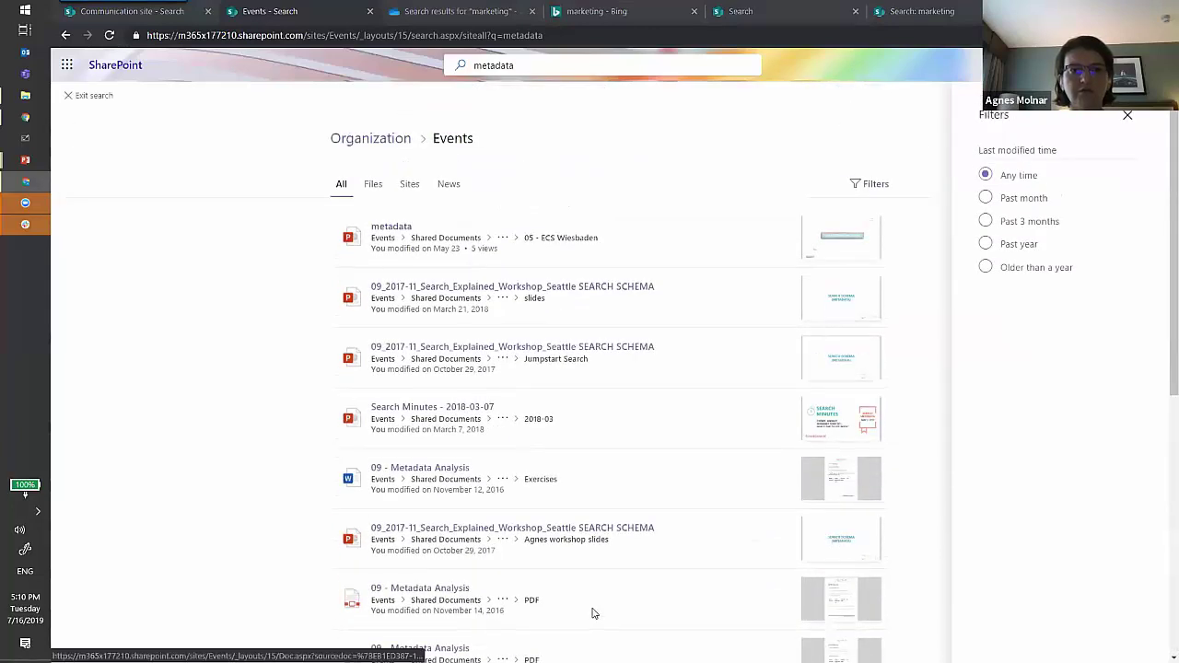
Step: Highlight the Events scope in the results breadcrumb and compare it with the Communication site's search scope
{"action": "left_click_drag", "start_coordinate": [474, 142], "coordinate": [422, 144]}
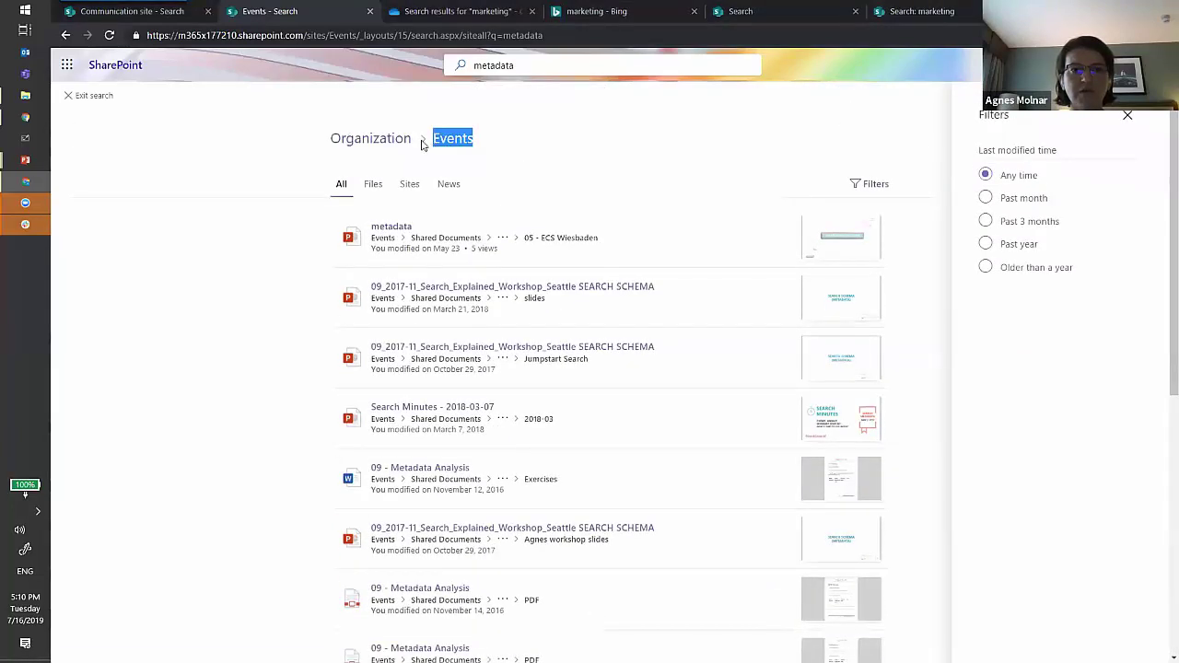
{"action": "left_click", "coordinate": [166, 12]}
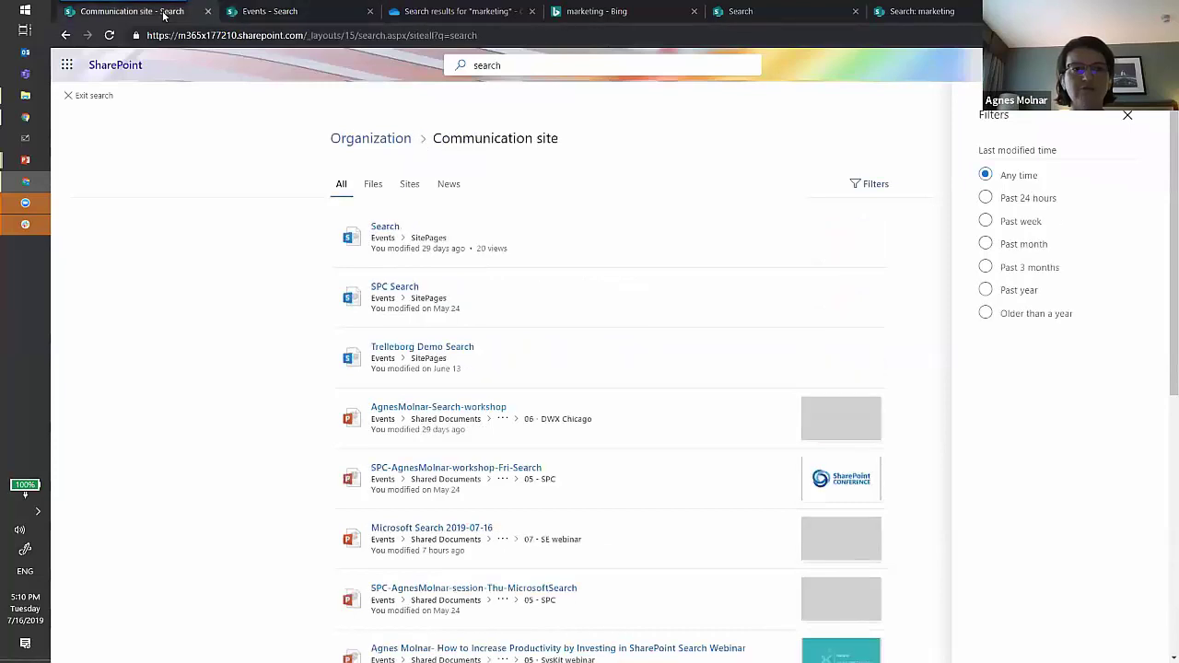
{"action": "left_click_drag", "start_coordinate": [558, 144], "coordinate": [408, 161]}
{"action": "left_click", "coordinate": [293, 14]}
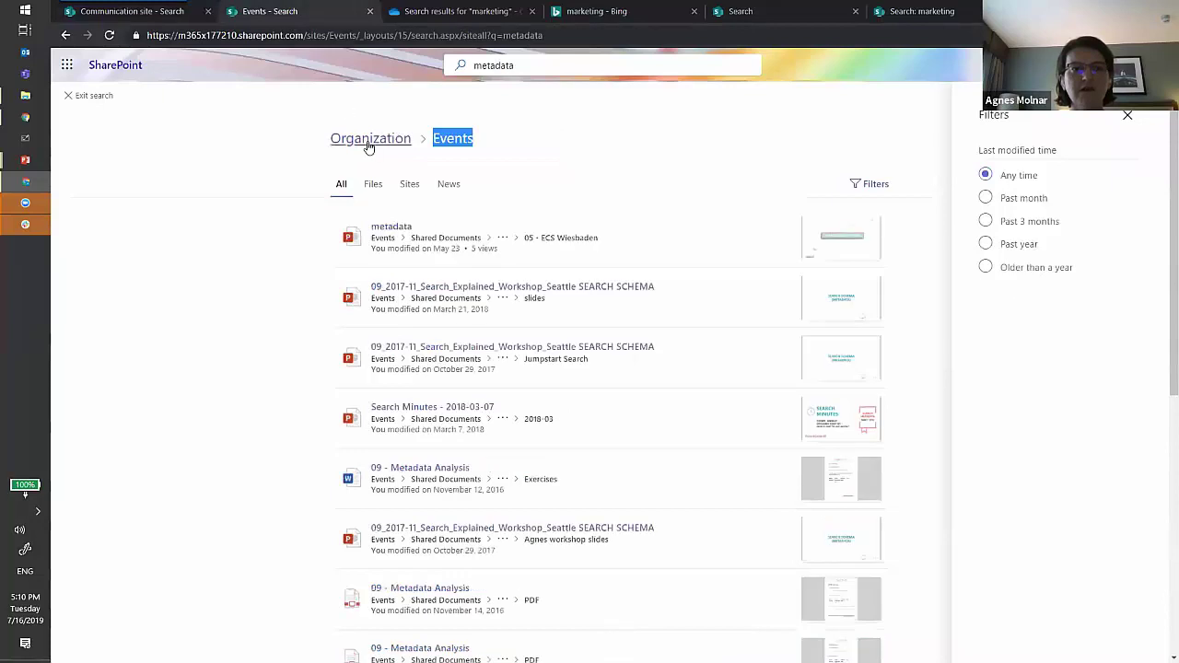
Step: Broaden the "metadata" search to the whole organization, examine the results, and return to the Events-scoped results
{"action": "left_click", "coordinate": [368, 140]}
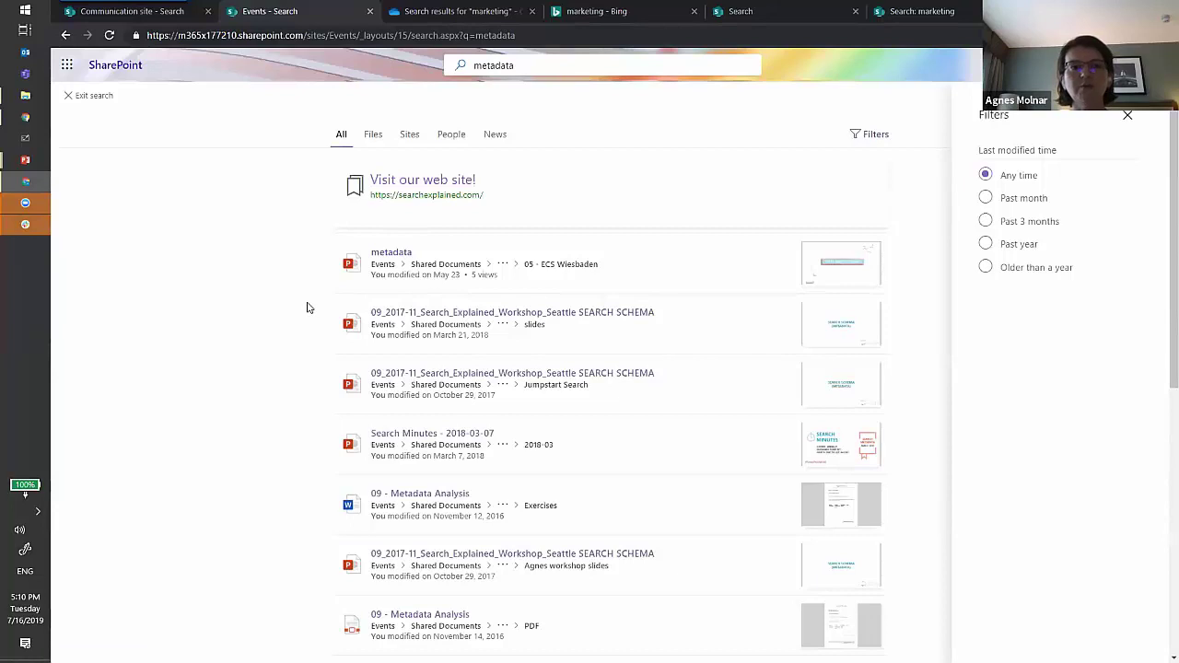
{"action": "left_click", "coordinate": [66, 35]}
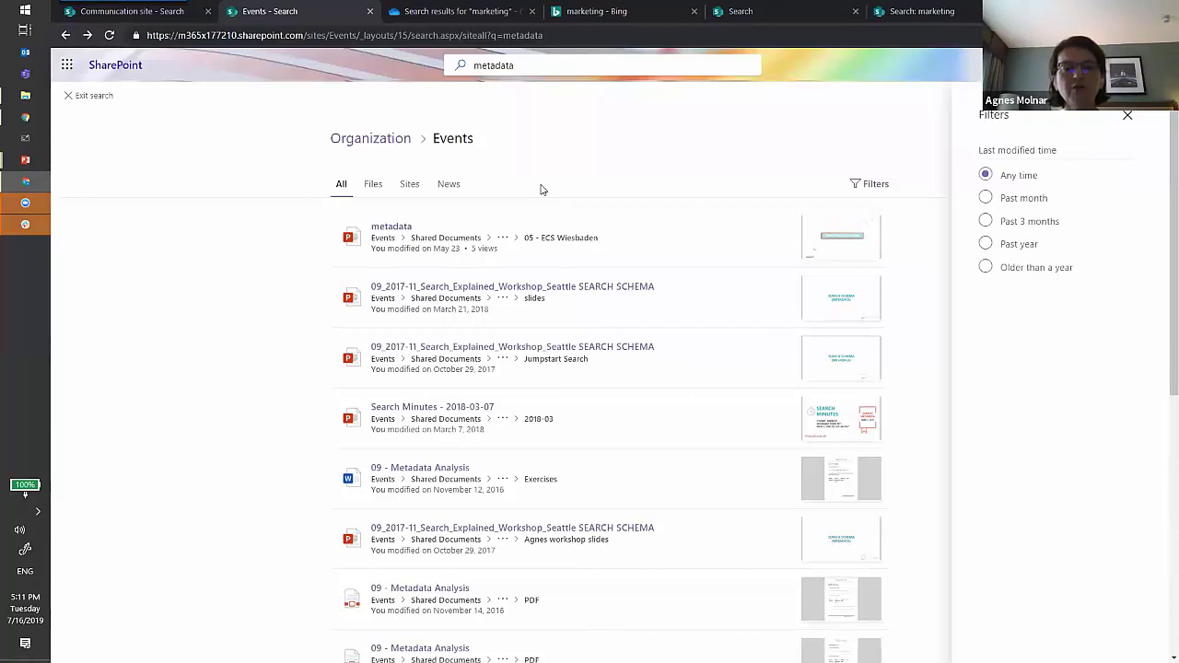
Step: Extend the site search query to "metadata -fileextension:aspx" and highlight the minus operator that excludes the pages
{"action": "left_click", "coordinate": [613, 65]}
{"action": "type", "text": "-fileexten"}
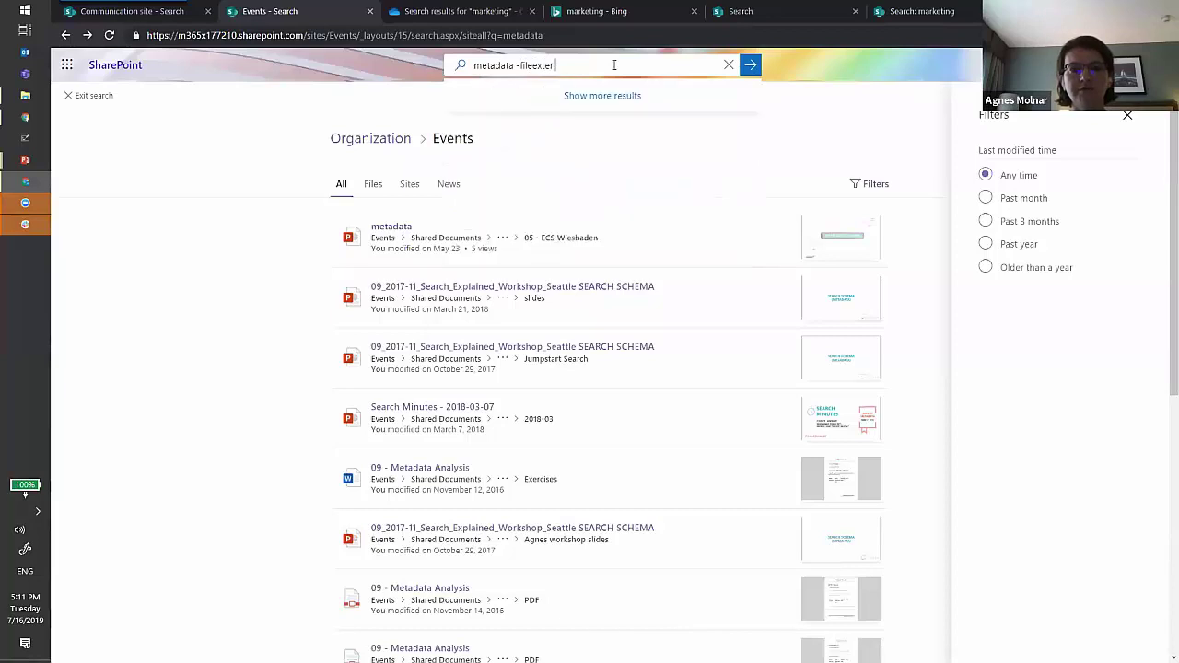
{"action": "type", "text": "sion:aspx"}
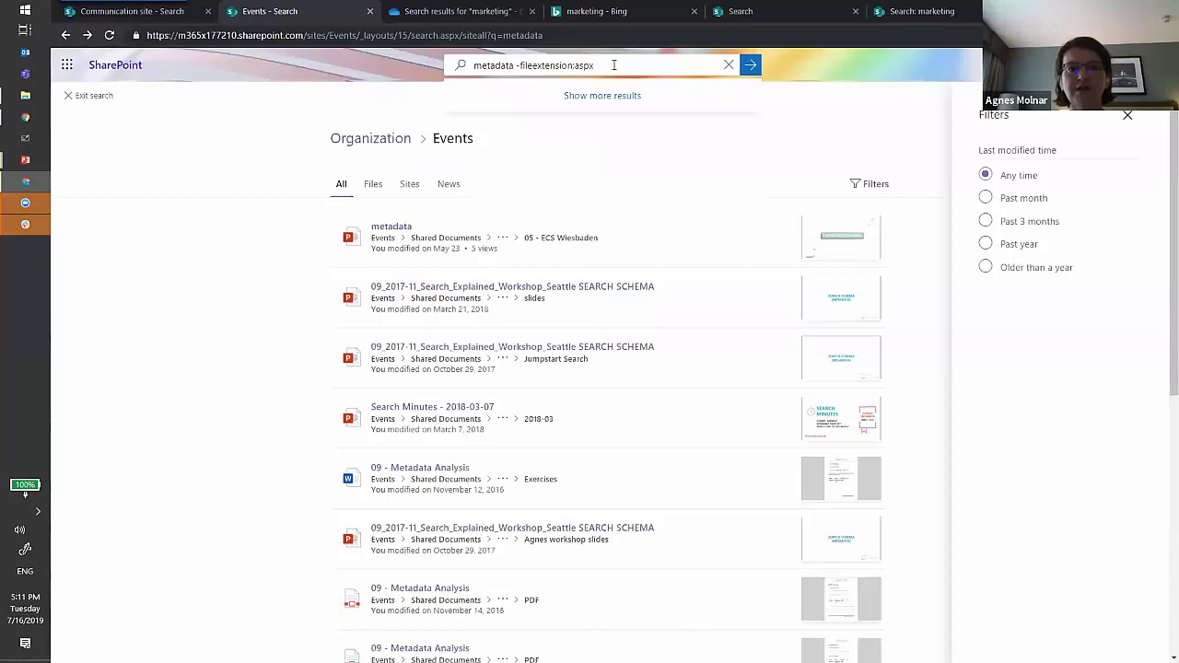
{"action": "key", "text": "shift+Right"}
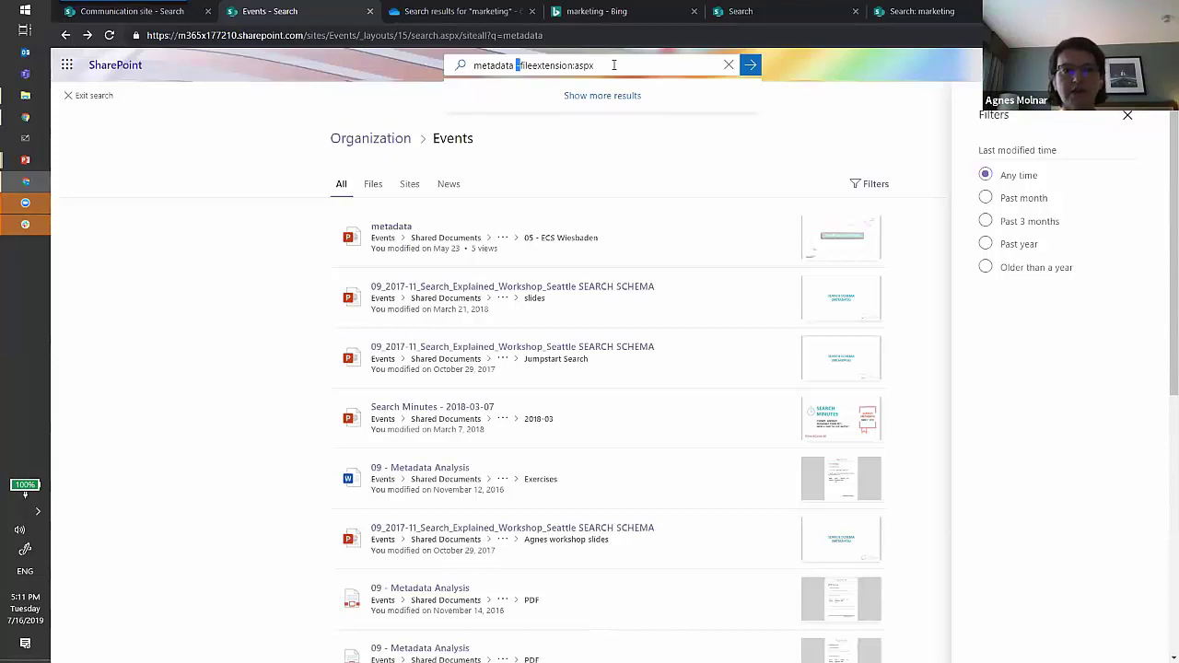
Step: Exit the Events site search and open the site's custom Search page
{"action": "key", "text": "alt+Tab"}
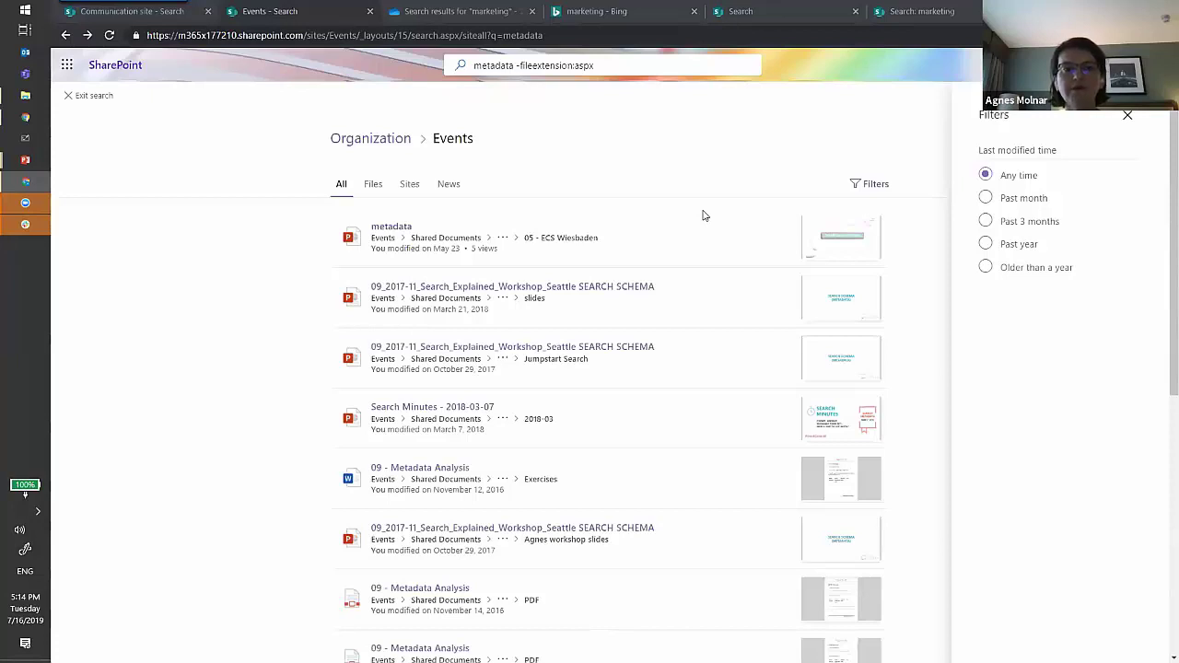
{"action": "left_click", "coordinate": [87, 94]}
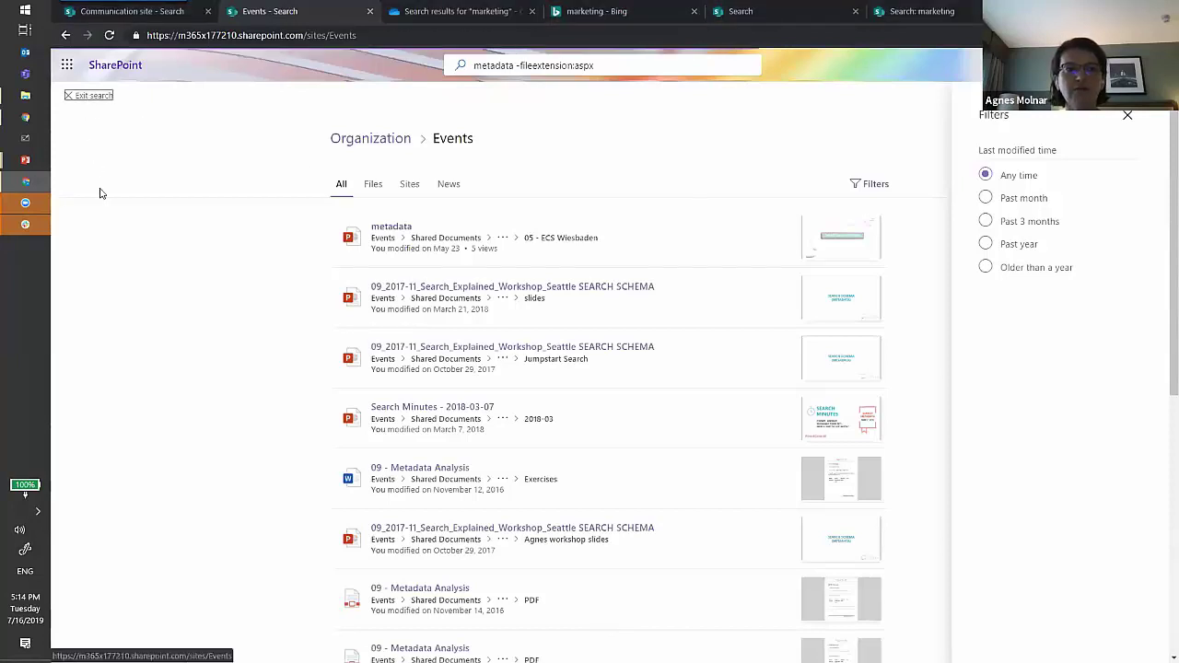
{"action": "left_click", "coordinate": [147, 219]}
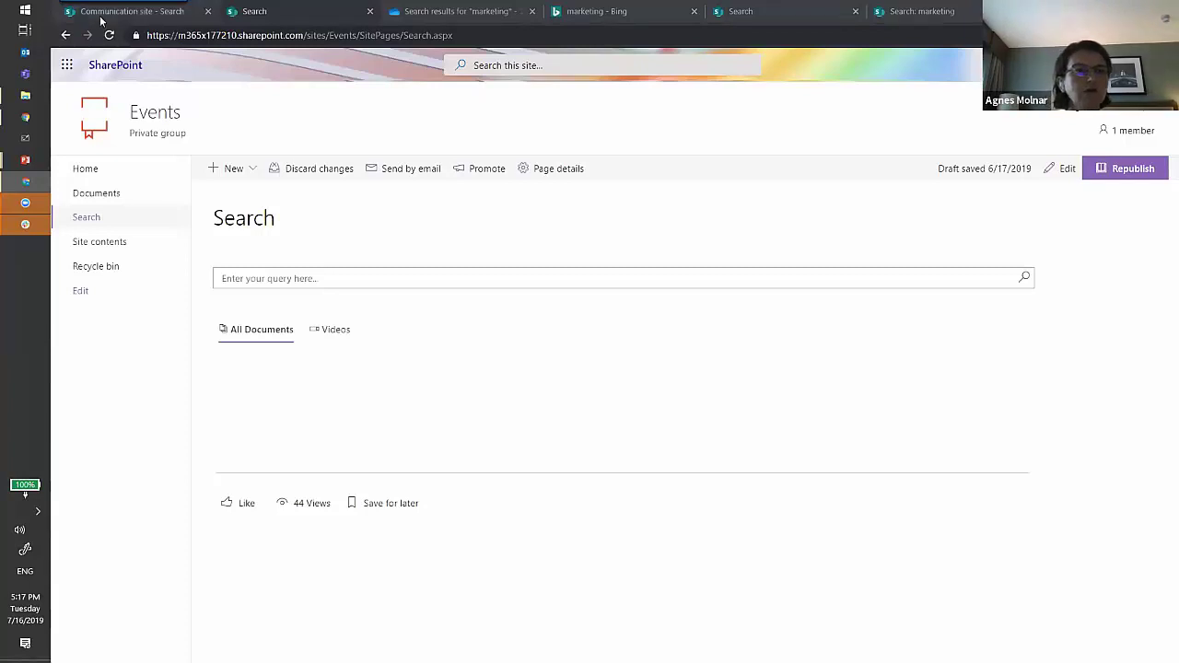
Step: Return to the Communication site's search results, then switch to the PowerPoint slide show's closing Search Explained contact slide
{"action": "left_click", "coordinate": [102, 14]}
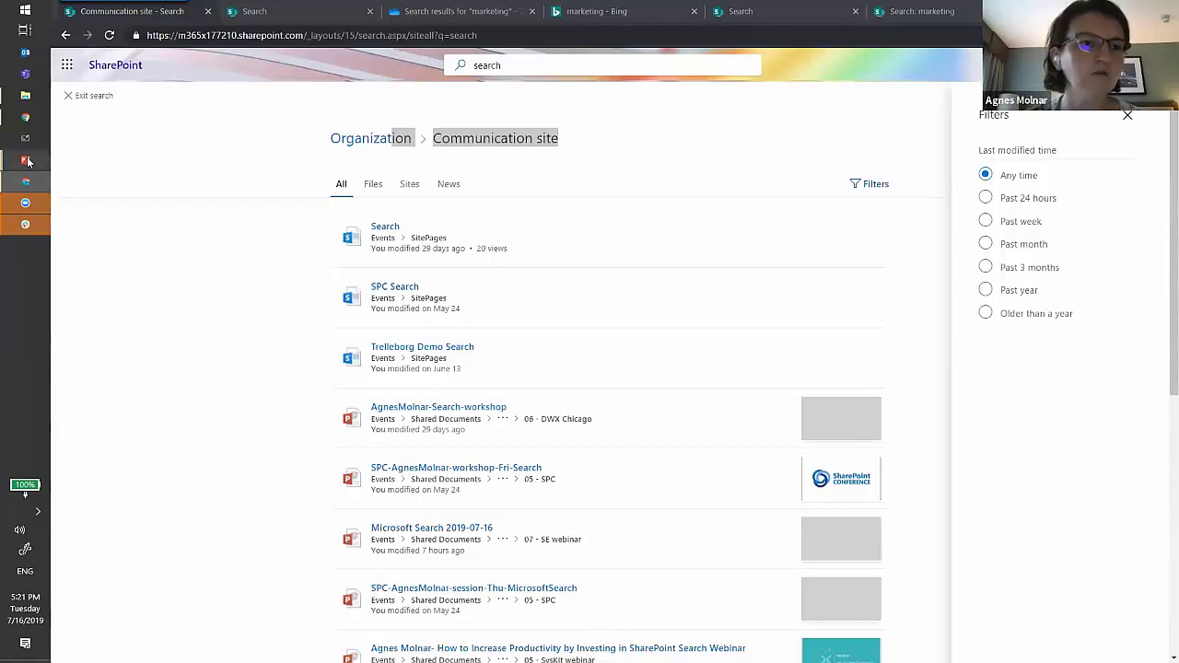
{"action": "mouse_move", "coordinate": [27, 162]}
{"action": "left_click", "coordinate": [84, 225]}
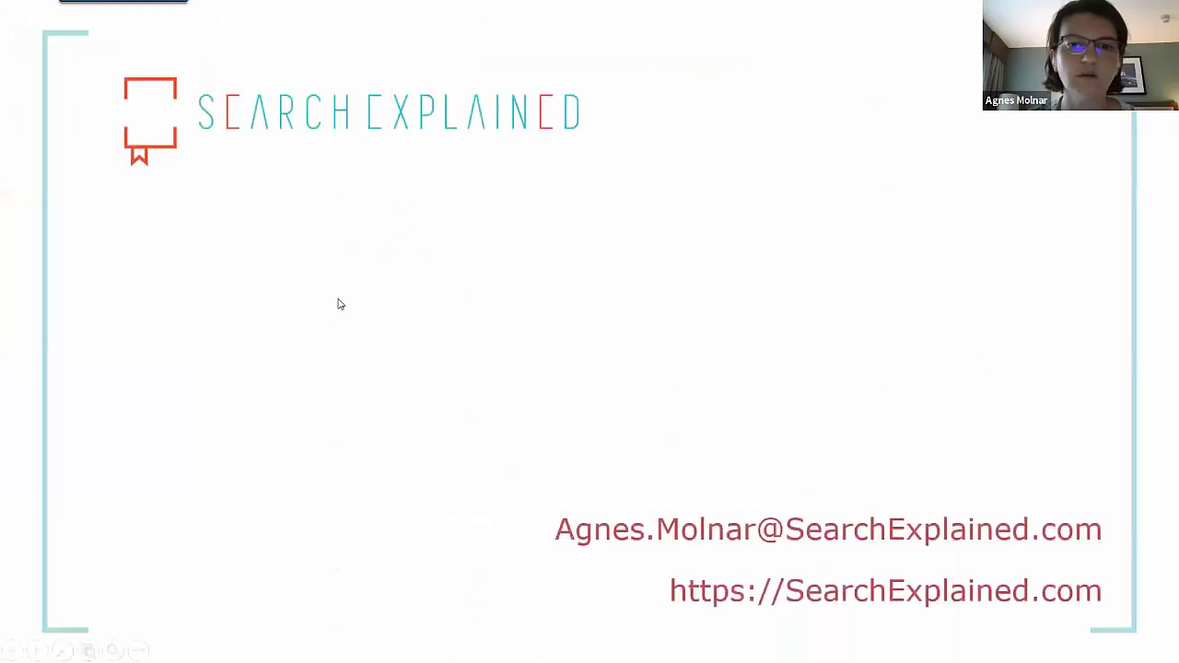